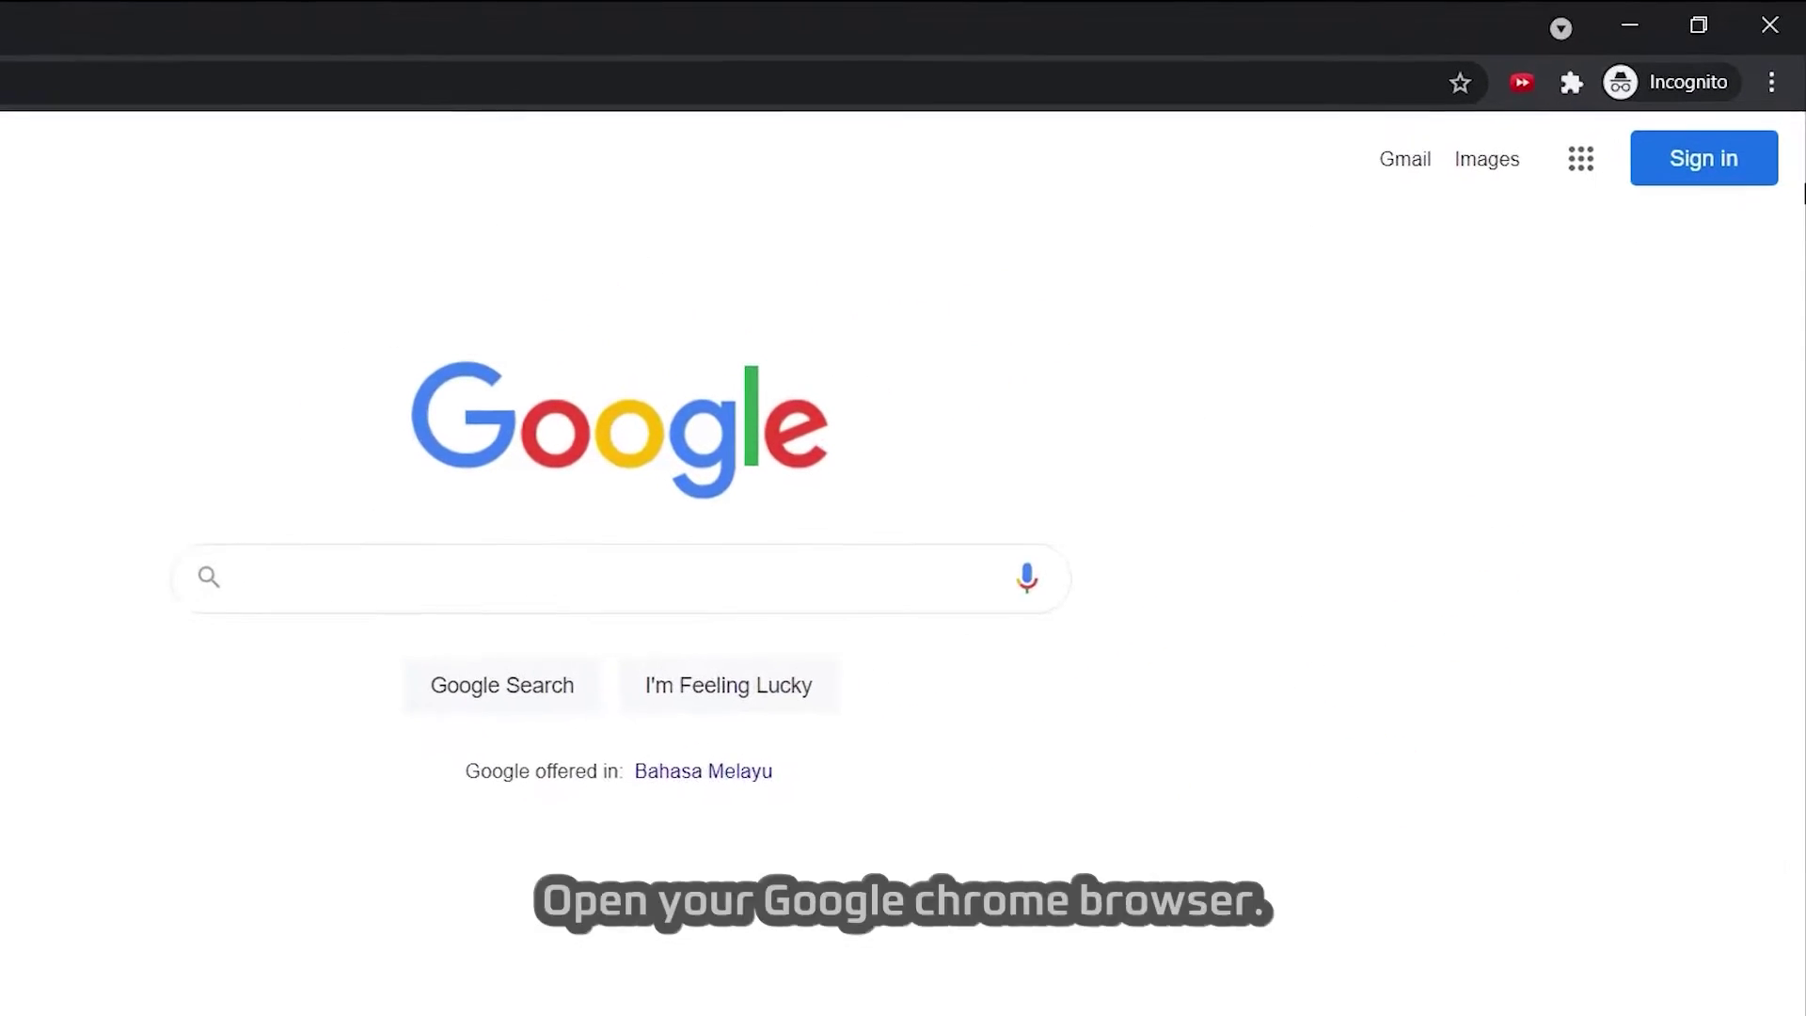
- Start a personal Google account for ABCD EFGH with a chosen username and password
{"action": "left_click", "coordinate": [1707, 158]}
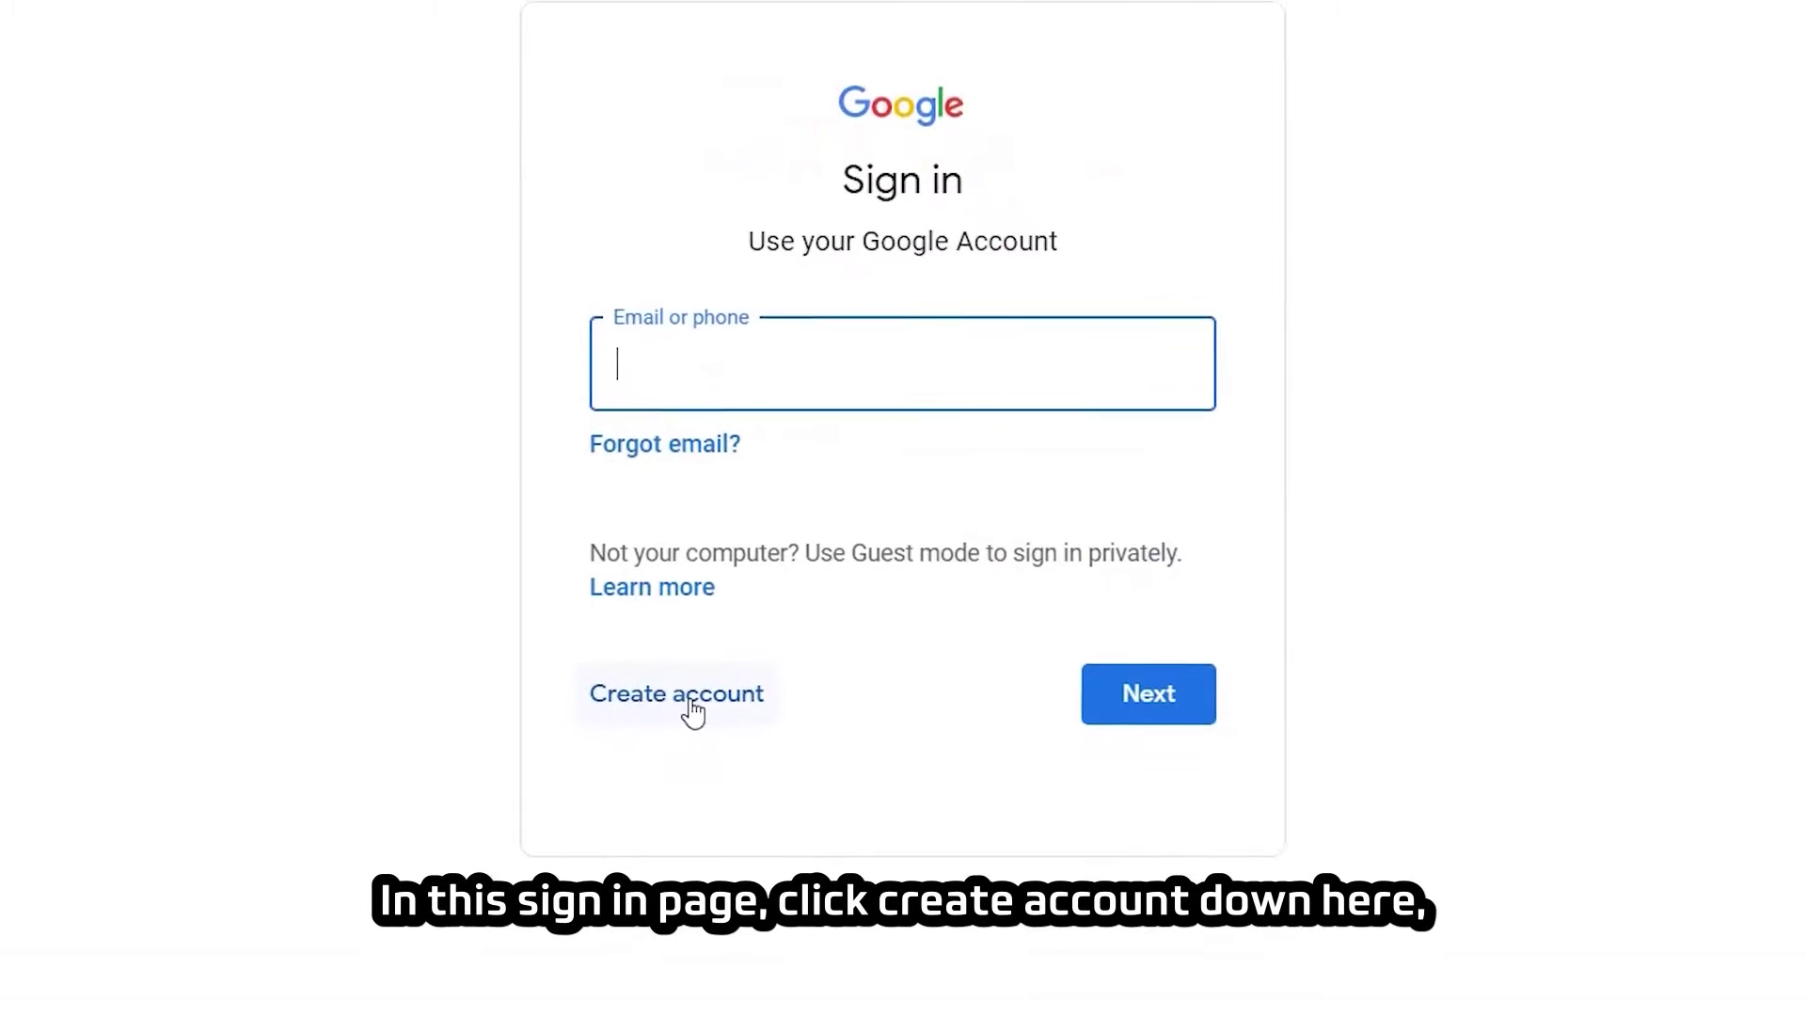
{"action": "left_click", "coordinate": [693, 711]}
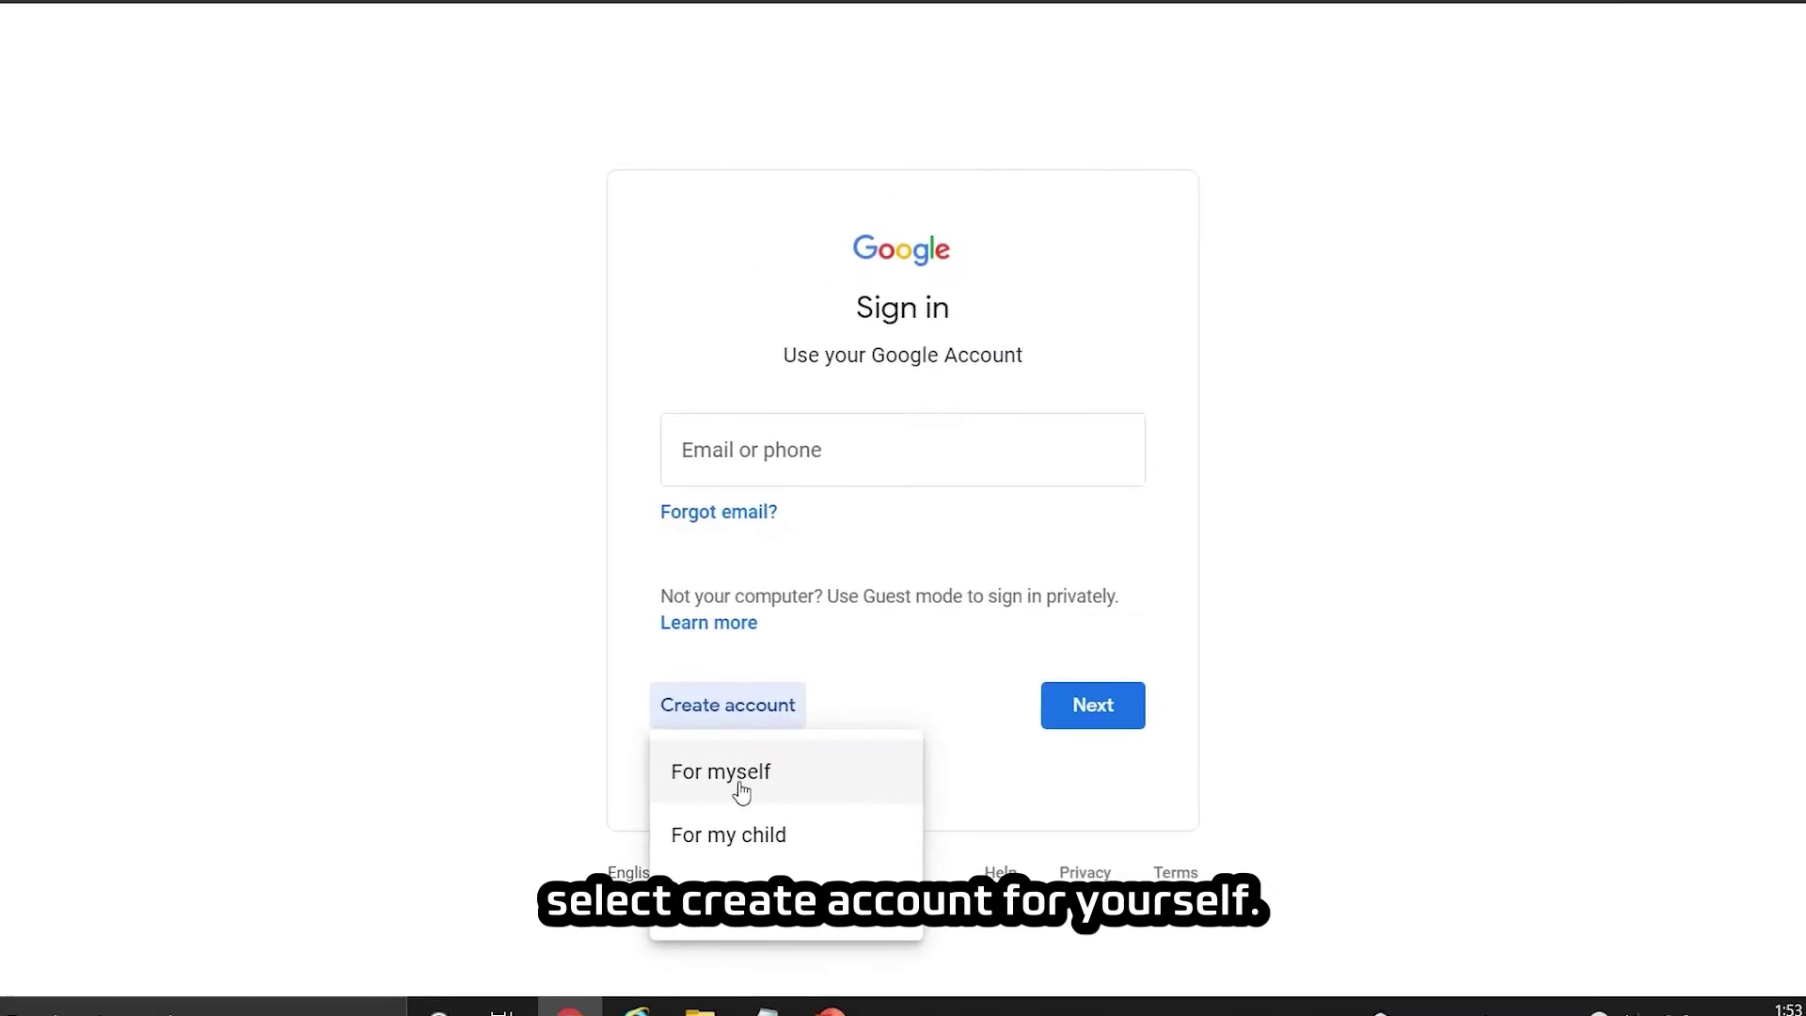
{"action": "left_click", "coordinate": [739, 786]}
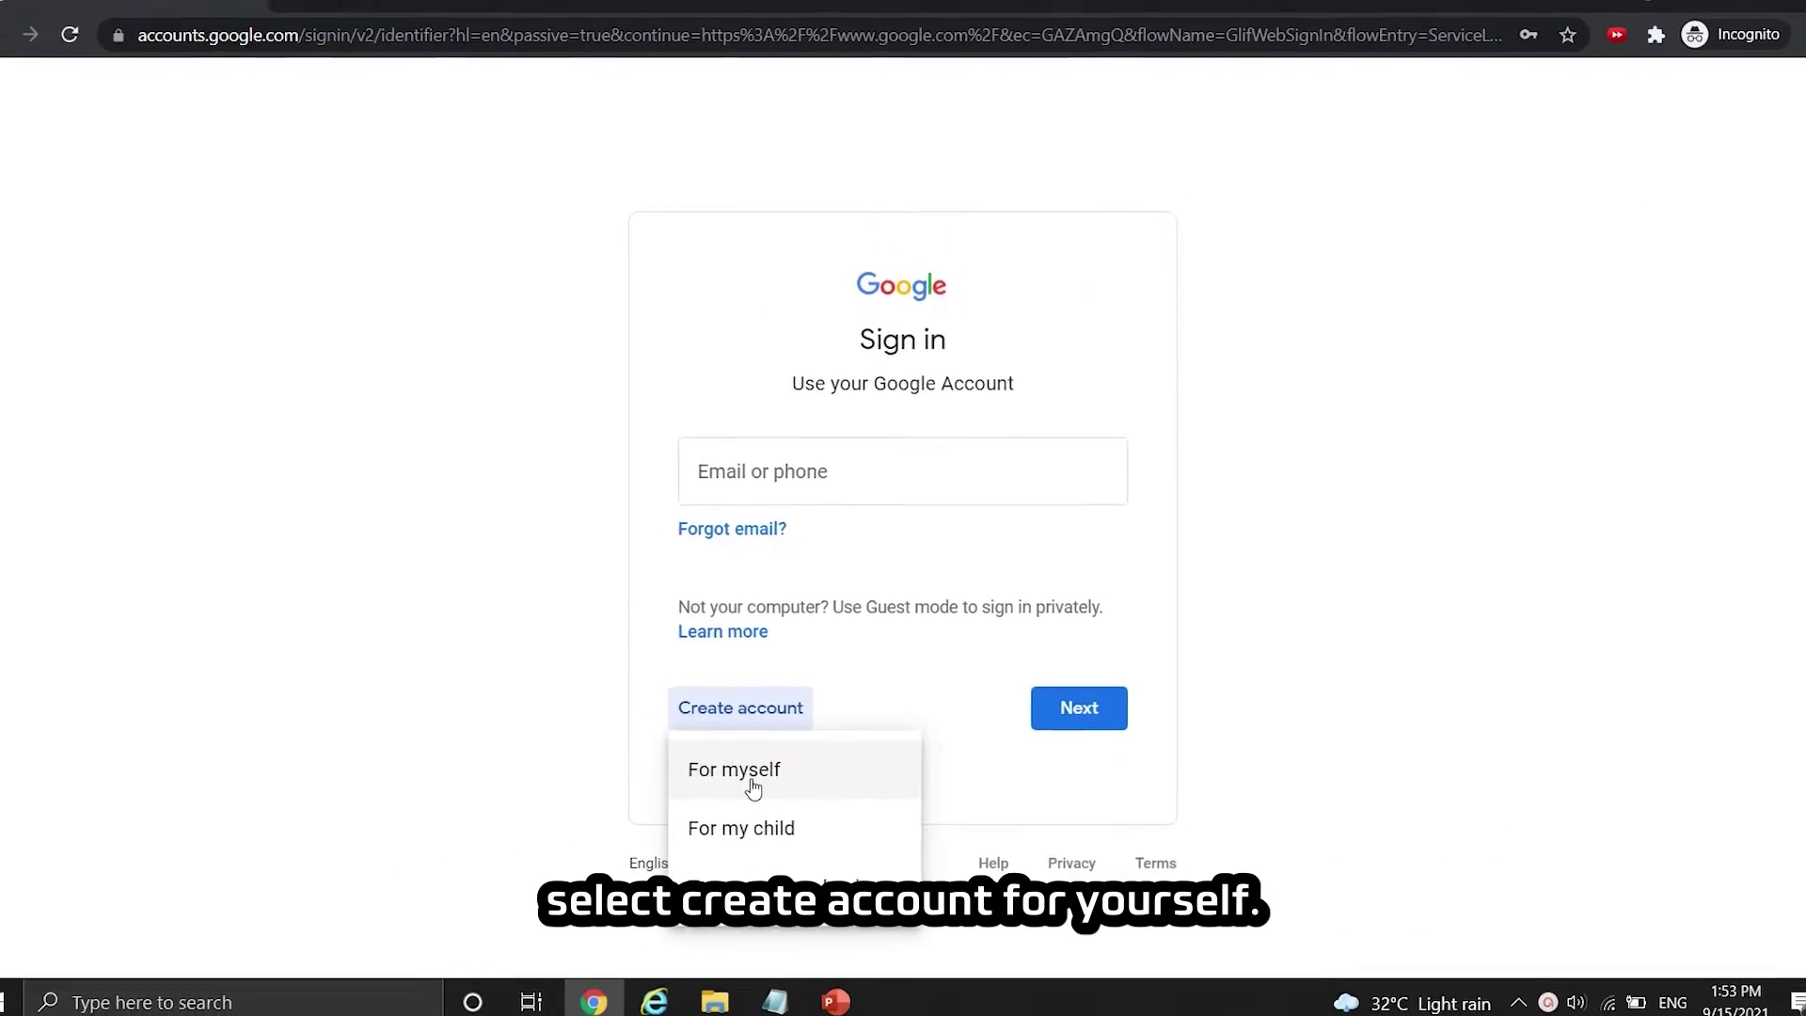
{"action": "type", "text": "EFGH"}
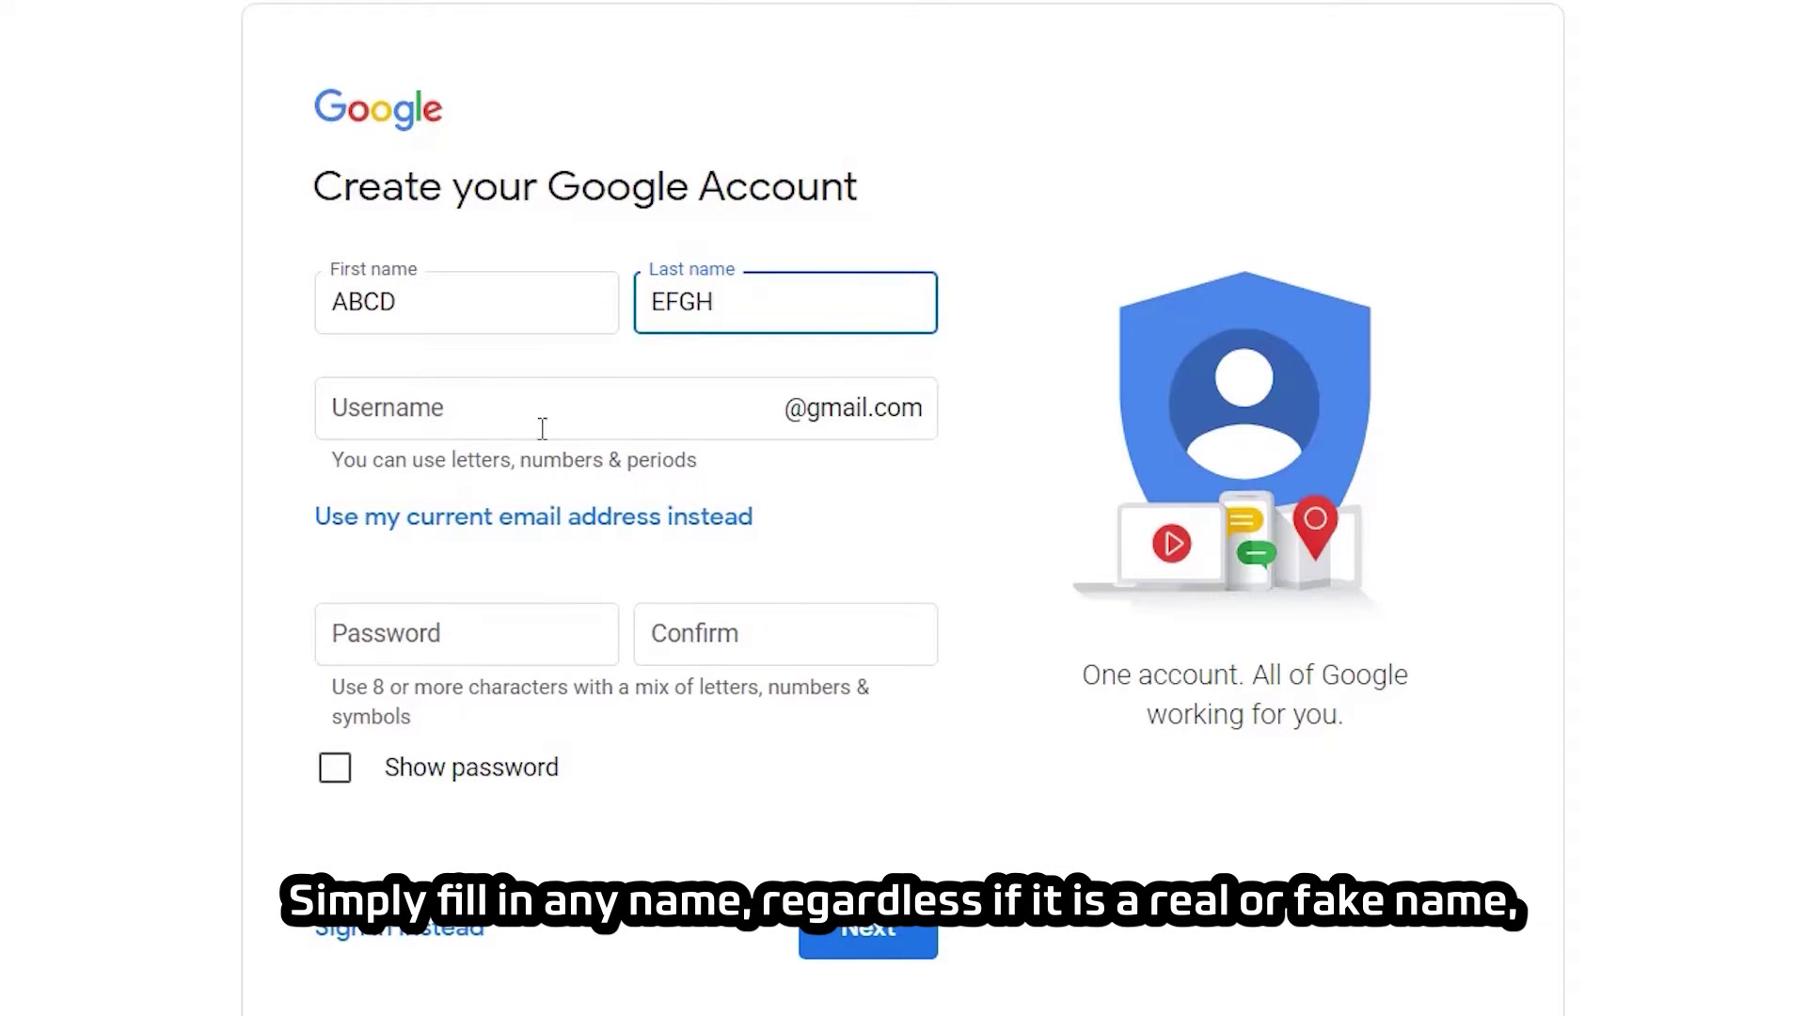
{"action": "left_click", "coordinate": [543, 428]}
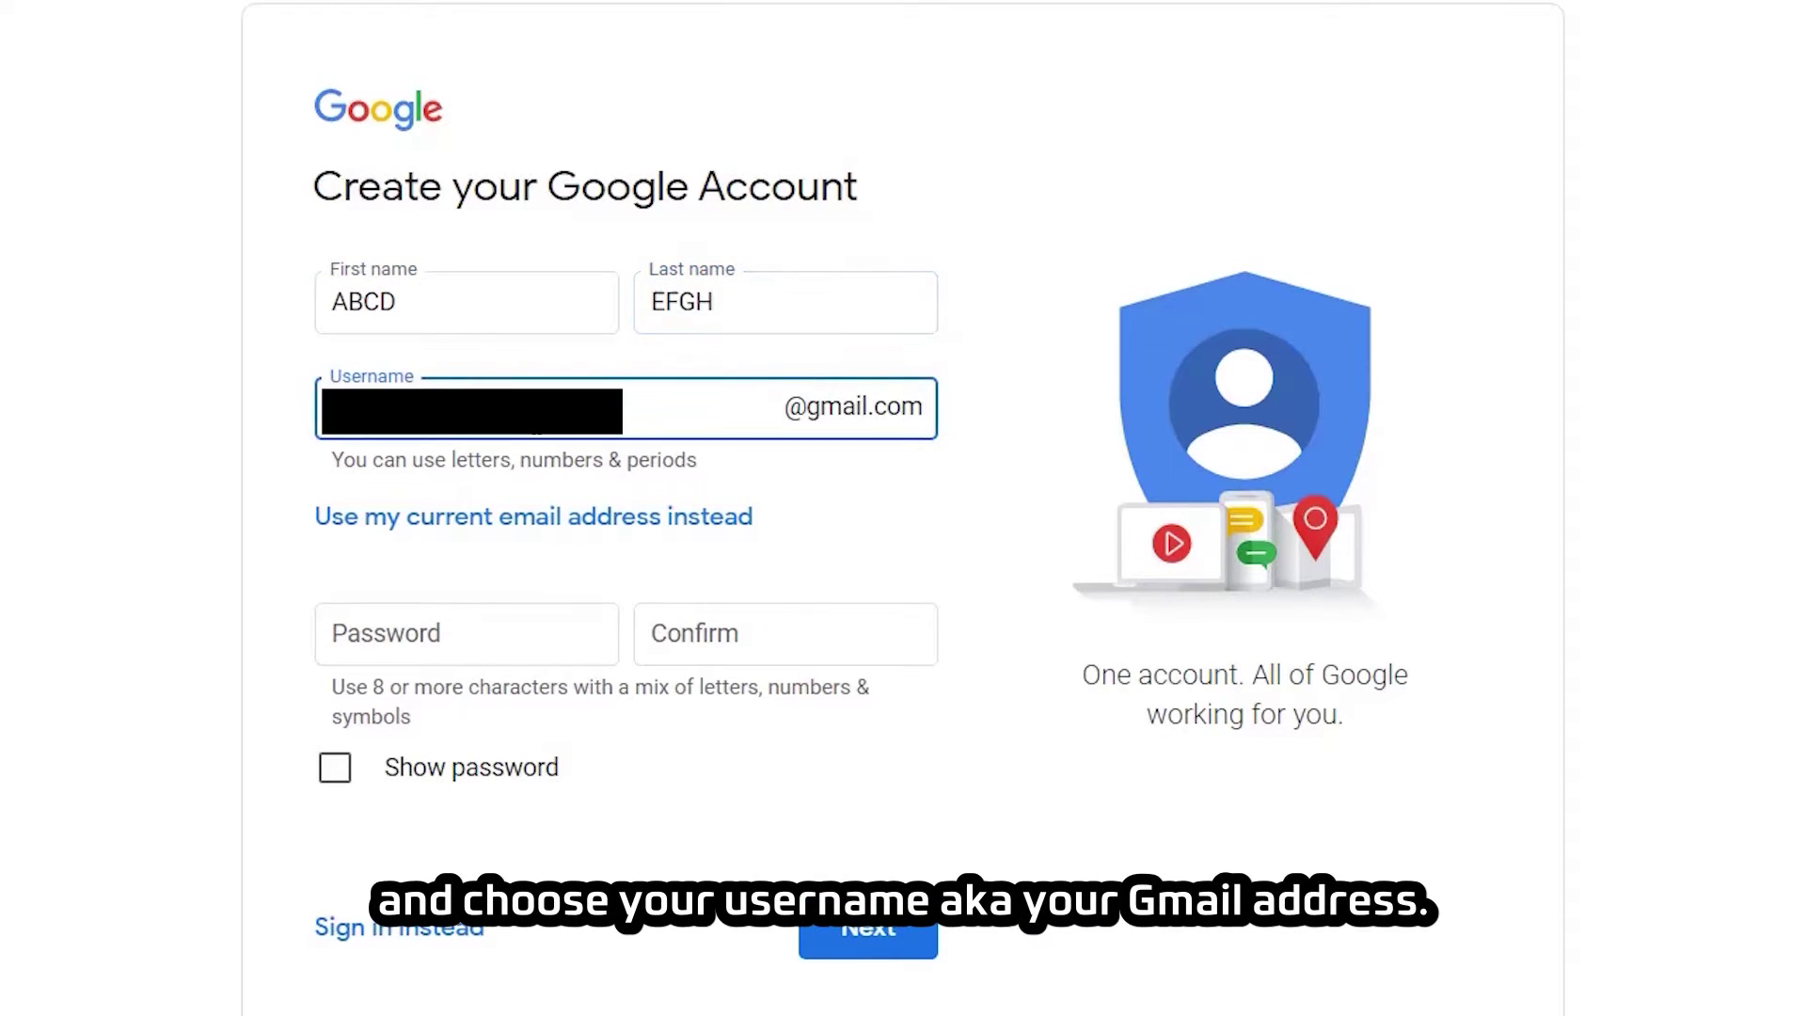
{"action": "left_click", "coordinate": [420, 632]}
{"action": "type", "text": "**********"}
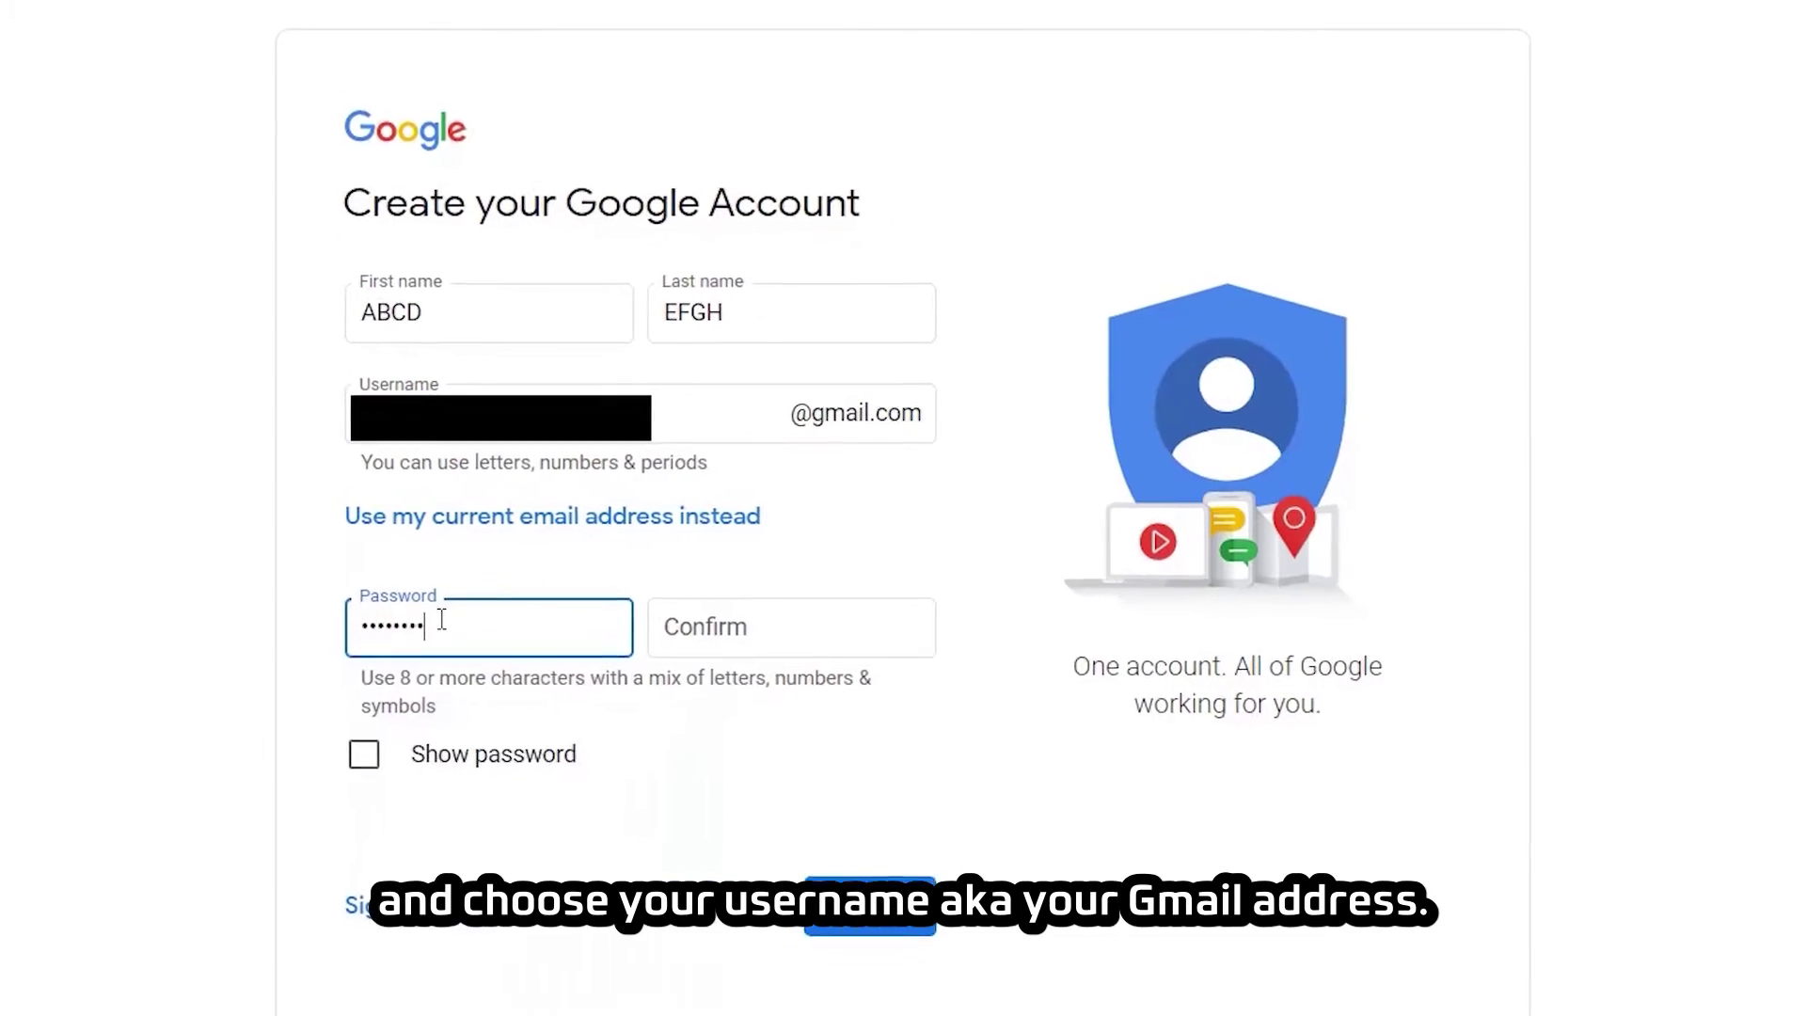
{"action": "left_click", "coordinate": [785, 634]}
{"action": "type", "text": "**********"}
{"action": "left_click", "coordinate": [836, 764]}
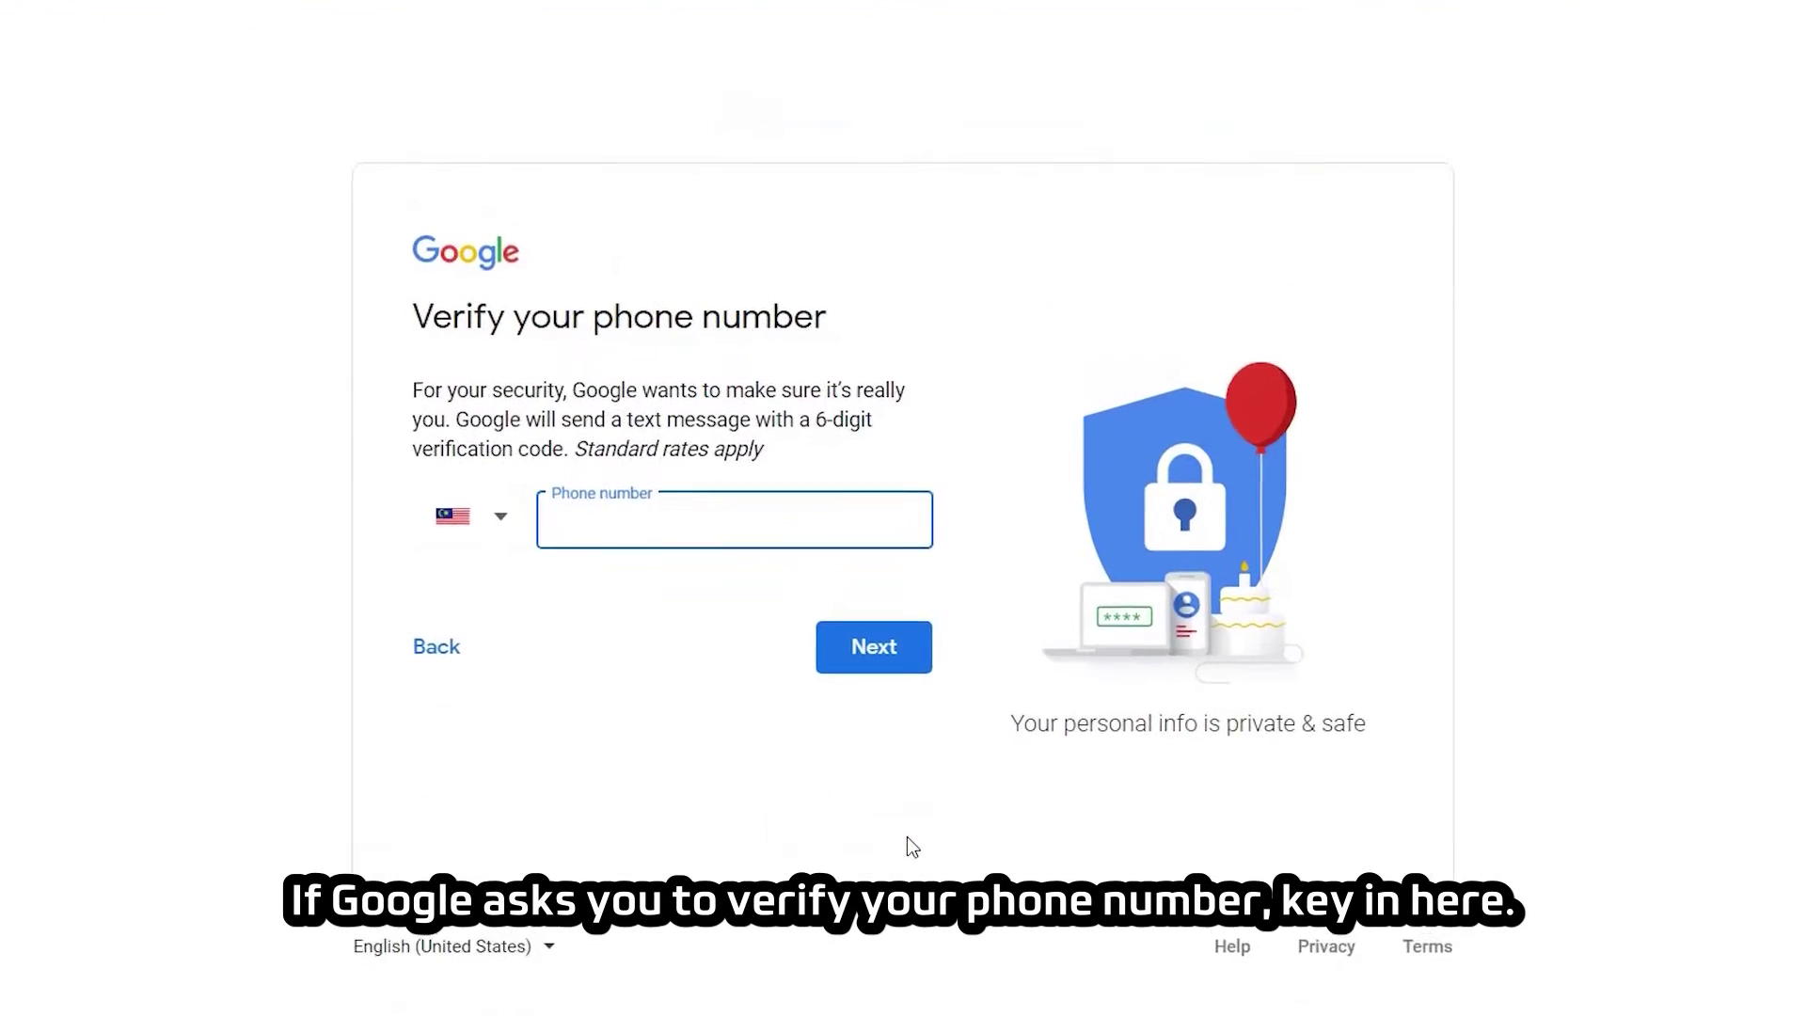
{"action": "type", "text": "0123456789"}
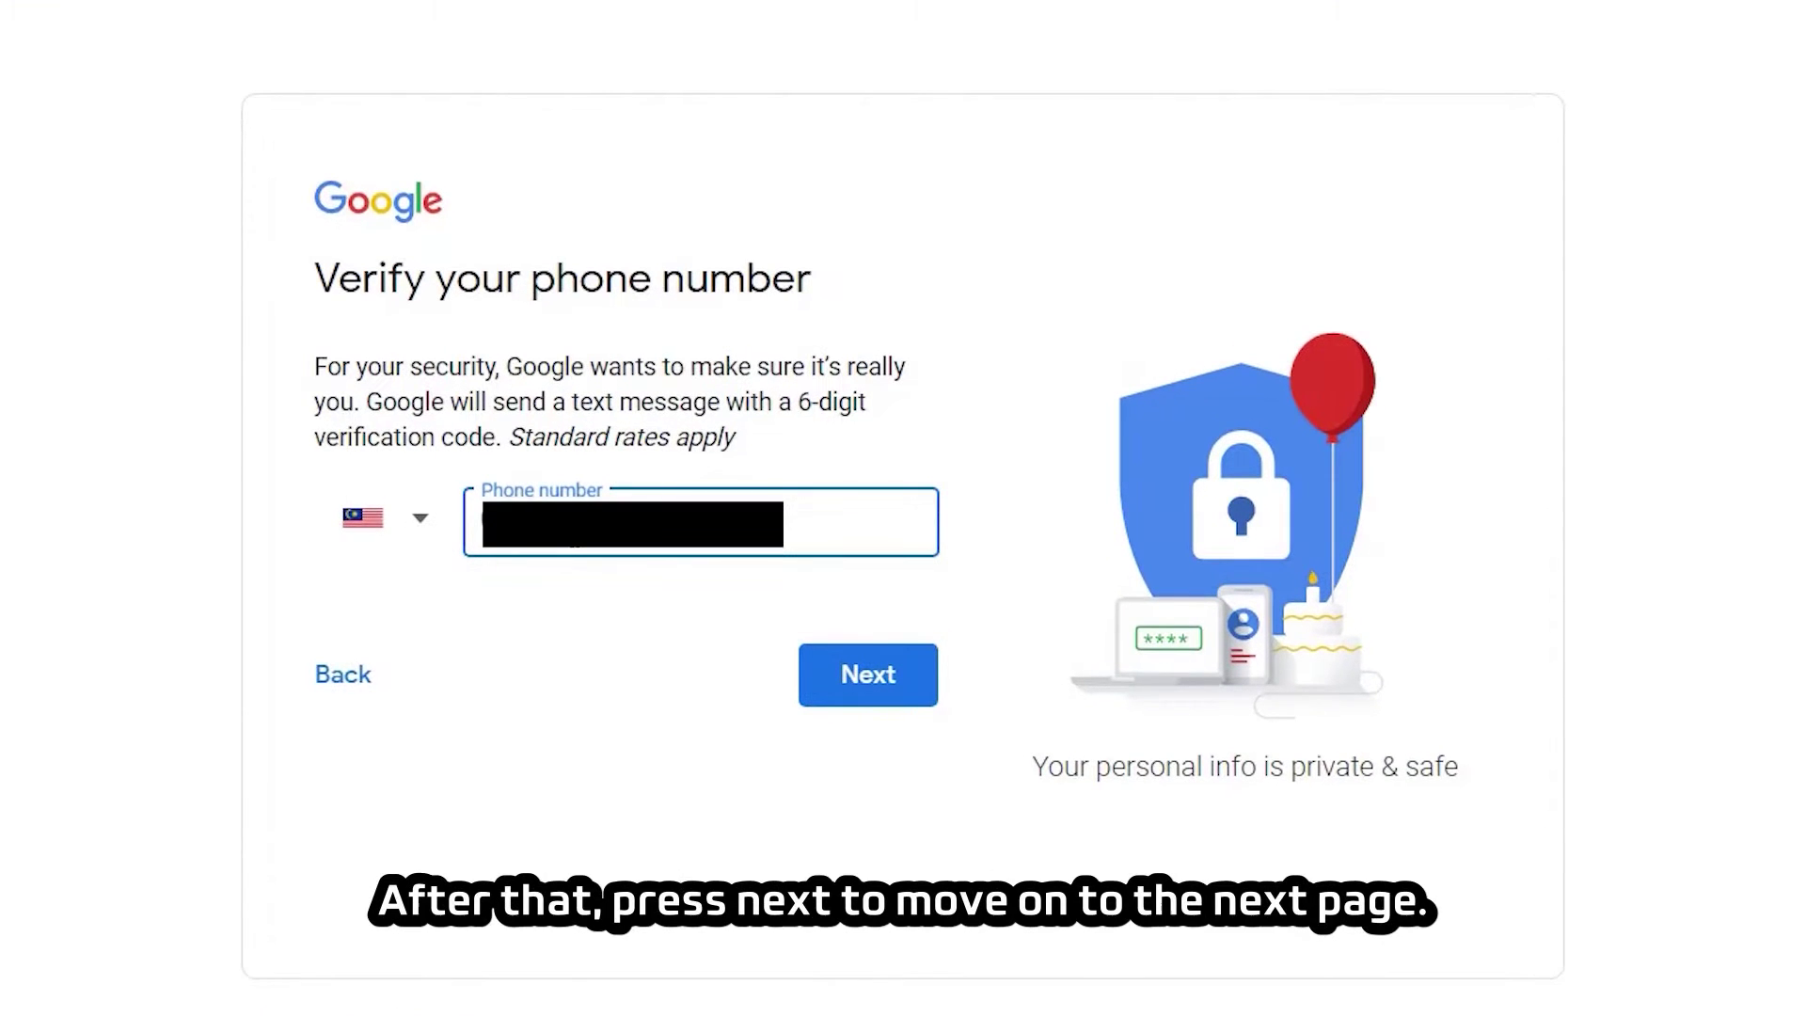
{"action": "key", "text": "Return"}
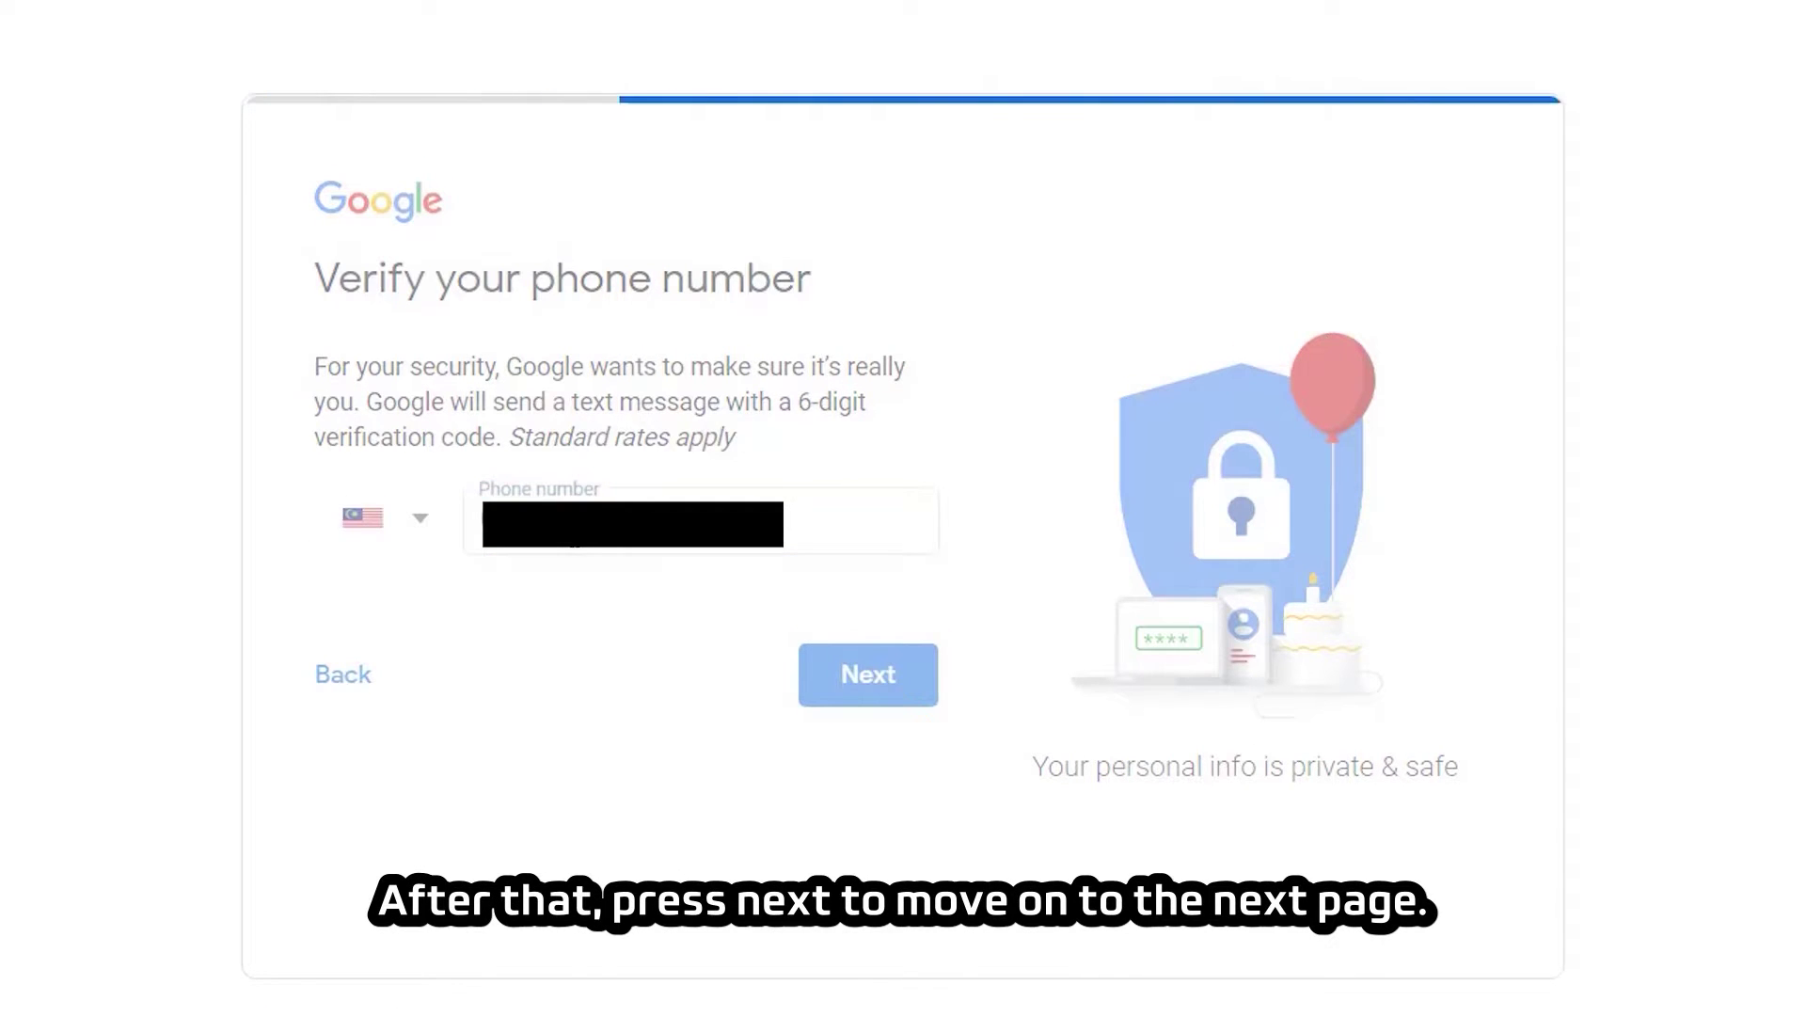
{"action": "left_click", "coordinate": [583, 562]}
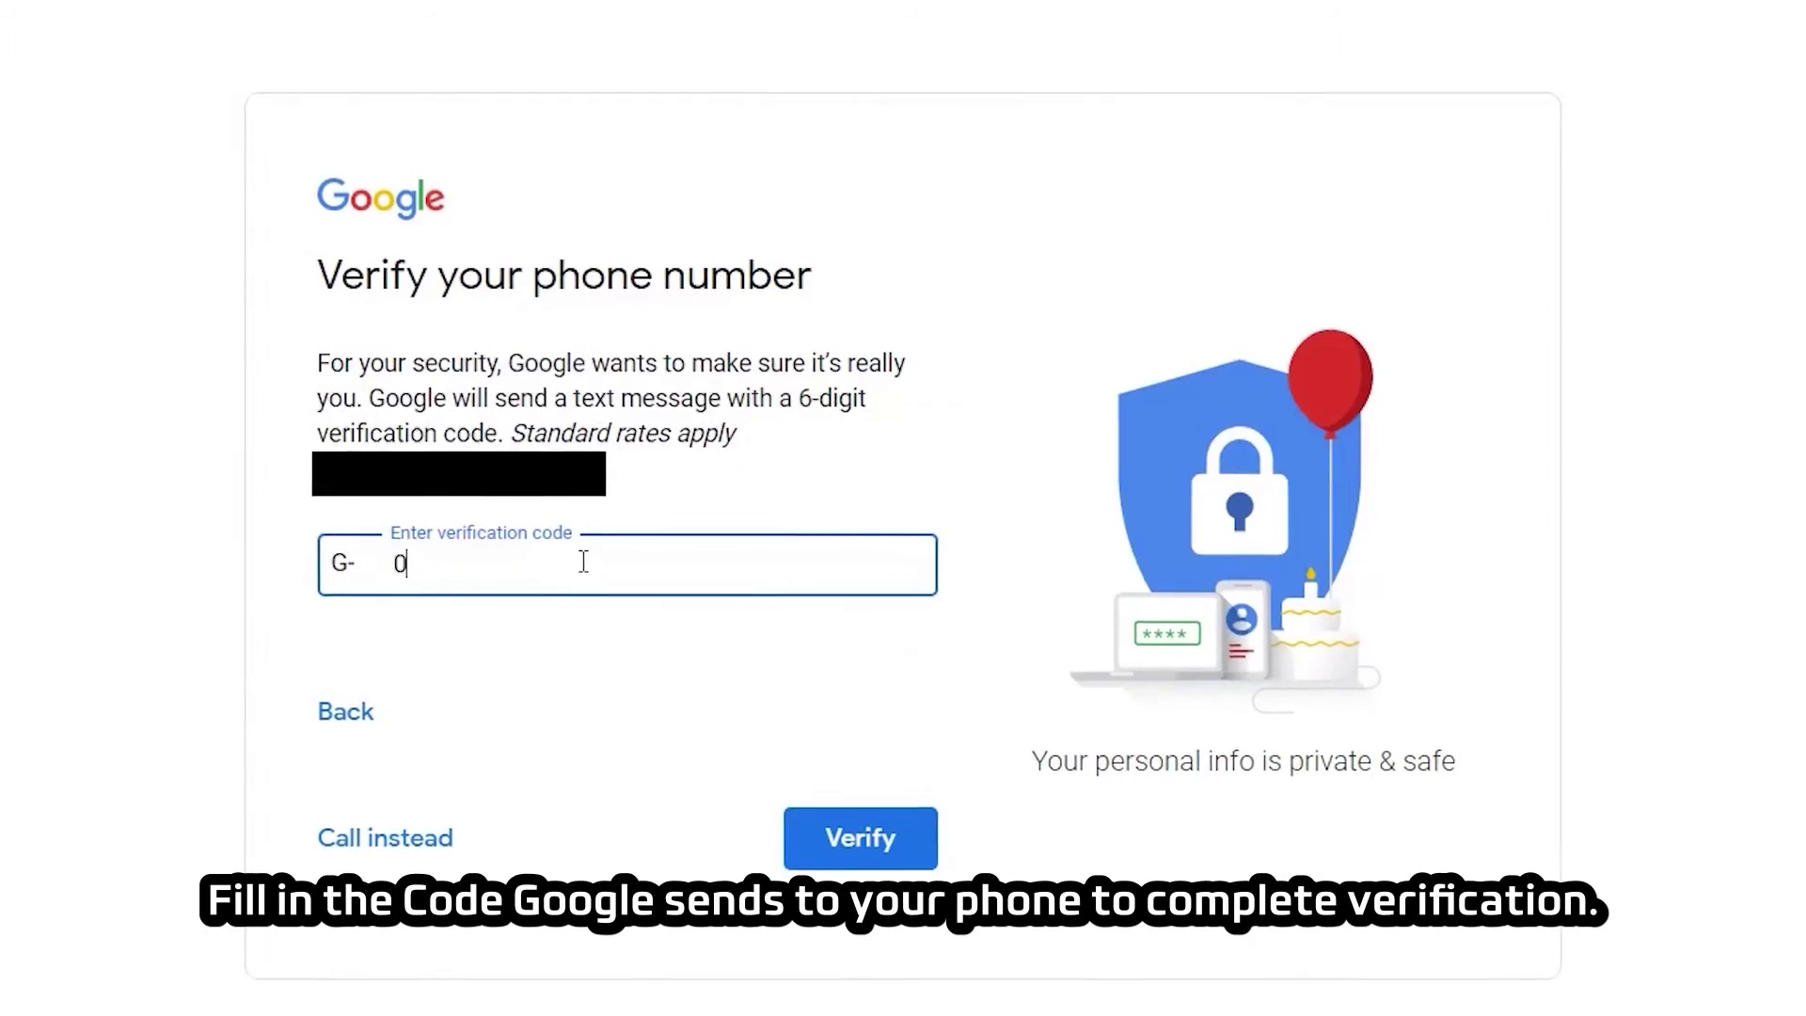
{"action": "left_click", "coordinate": [875, 825]}
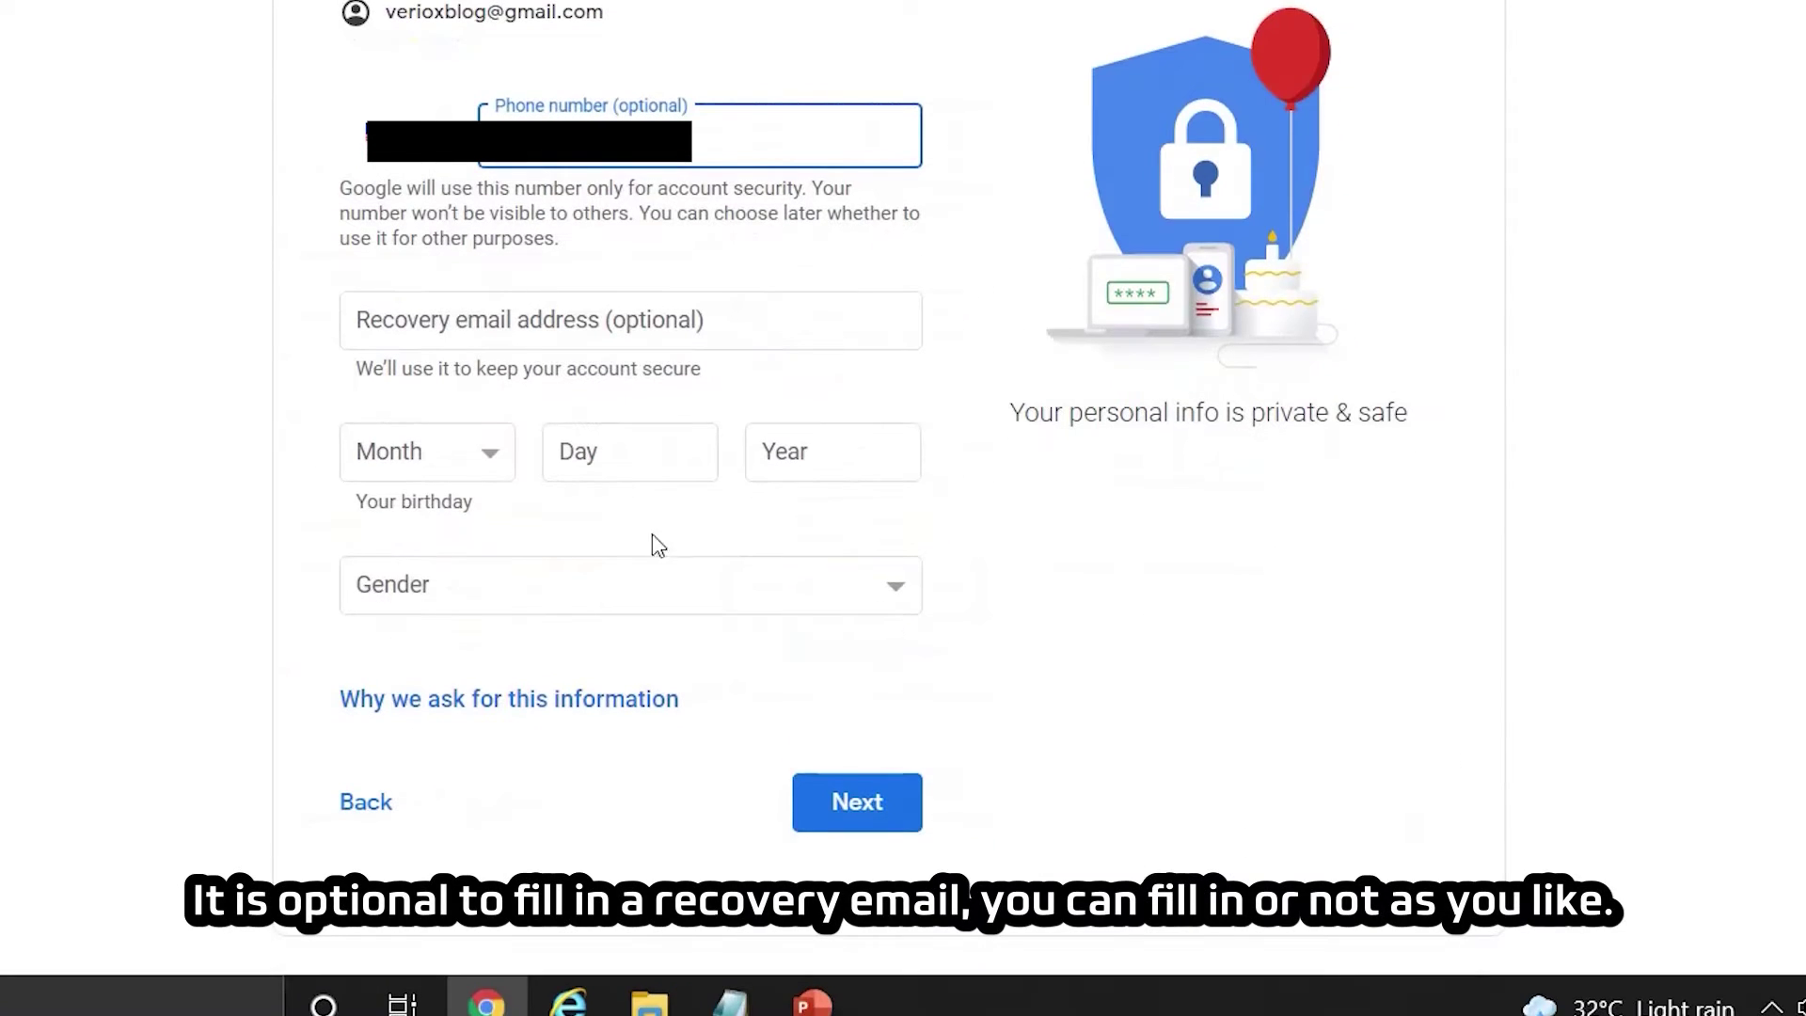
{"action": "left_click", "coordinate": [463, 452]}
{"action": "left_click", "coordinate": [455, 612]}
{"action": "left_click", "coordinate": [567, 475]}
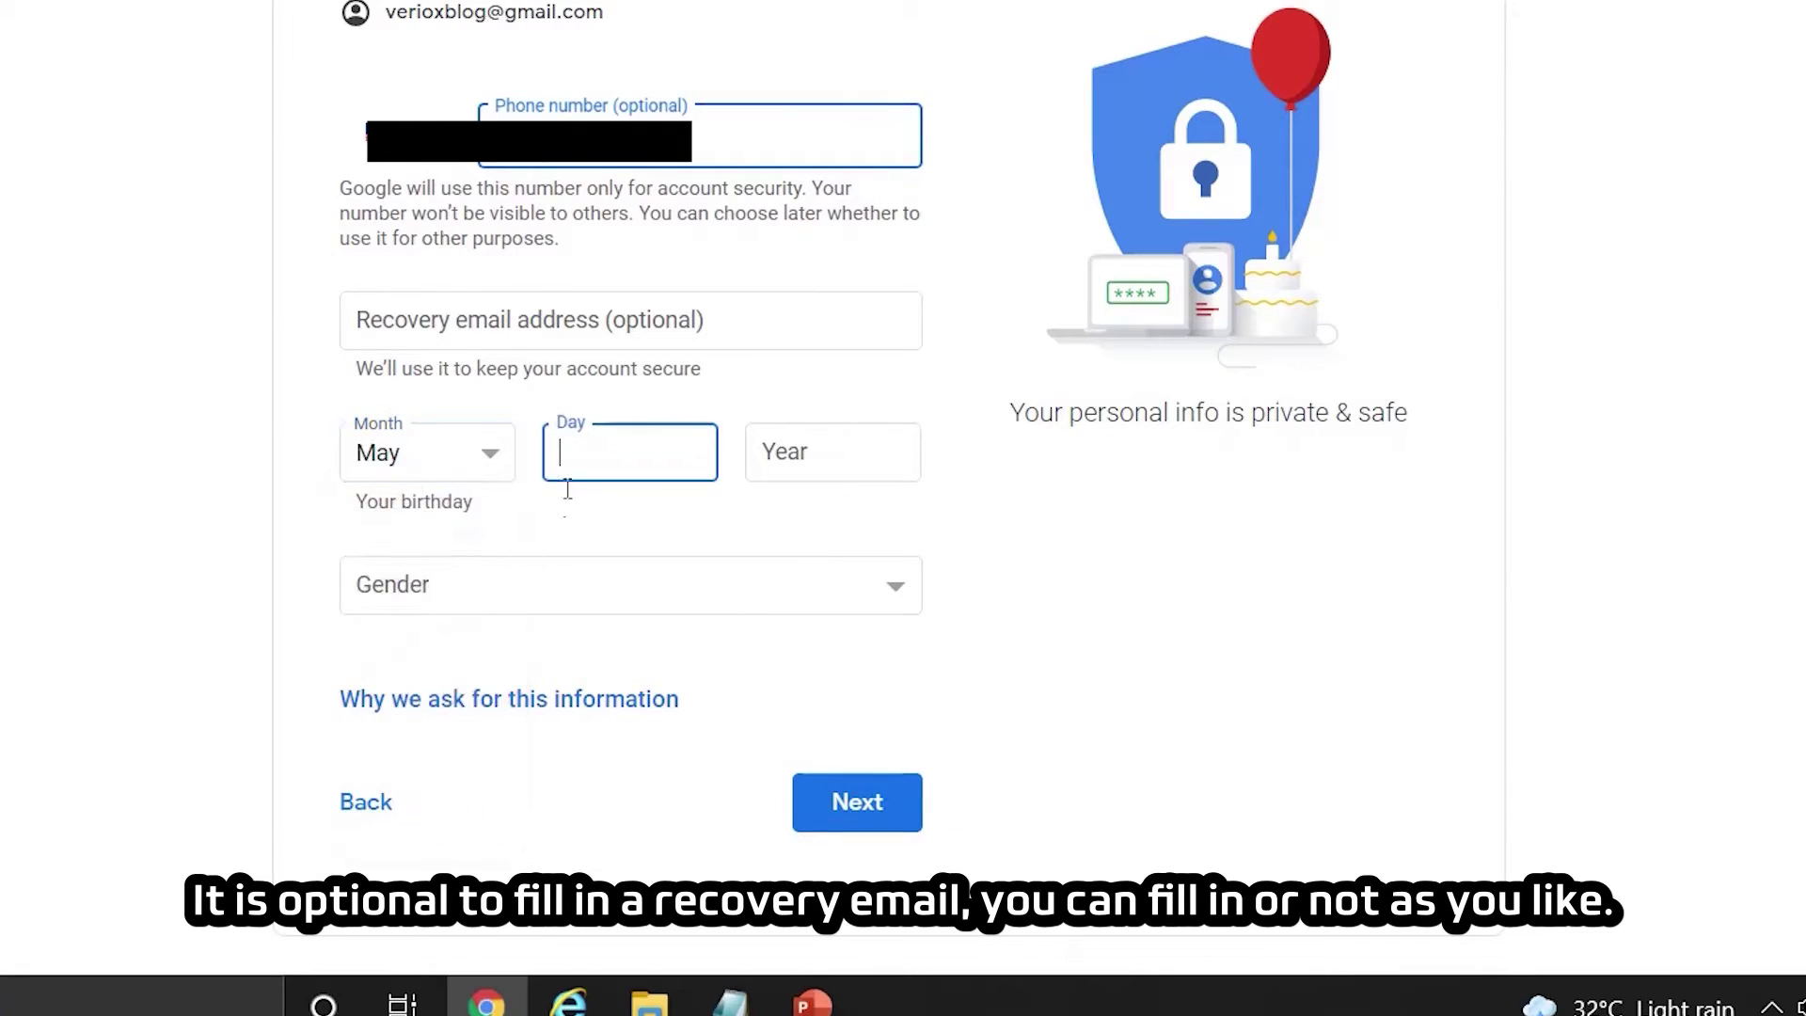
{"action": "type", "text": "12"}
{"action": "key", "text": "Tab"}
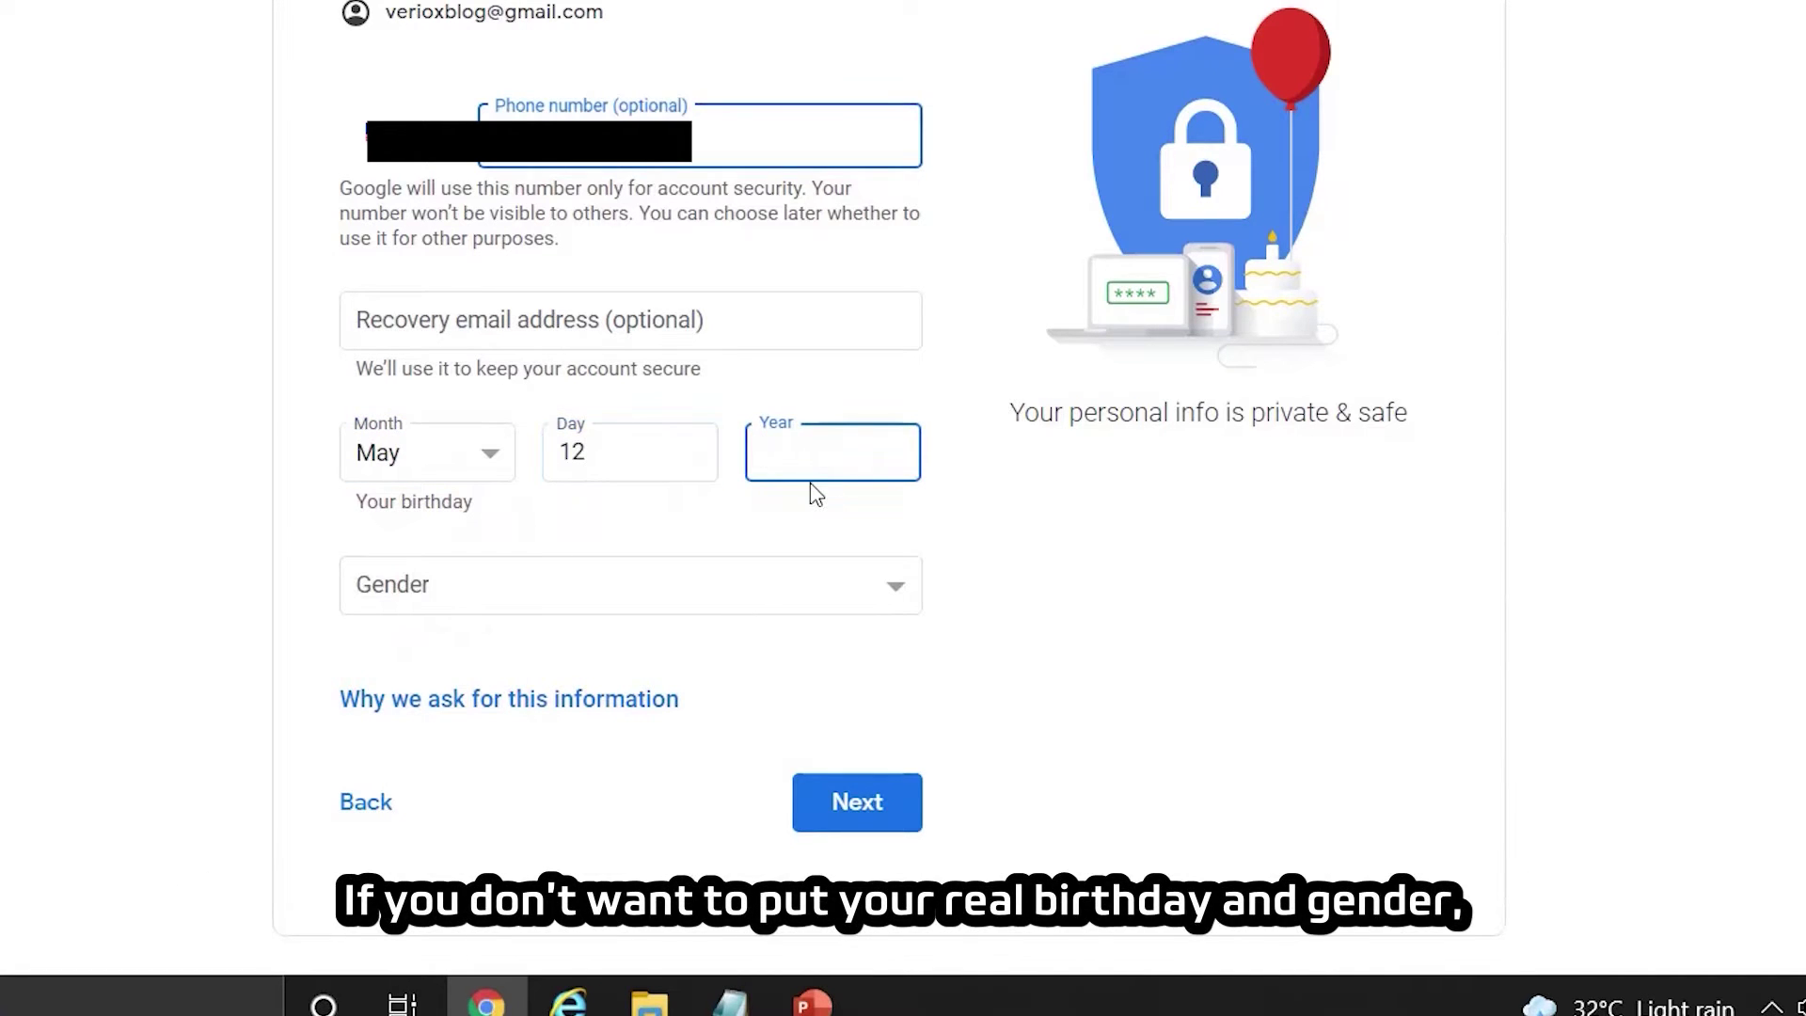
{"action": "type", "text": "1997"}
{"action": "left_click", "coordinate": [674, 607]}
{"action": "left_click", "coordinate": [411, 689]}
{"action": "left_click", "coordinate": [465, 334]}
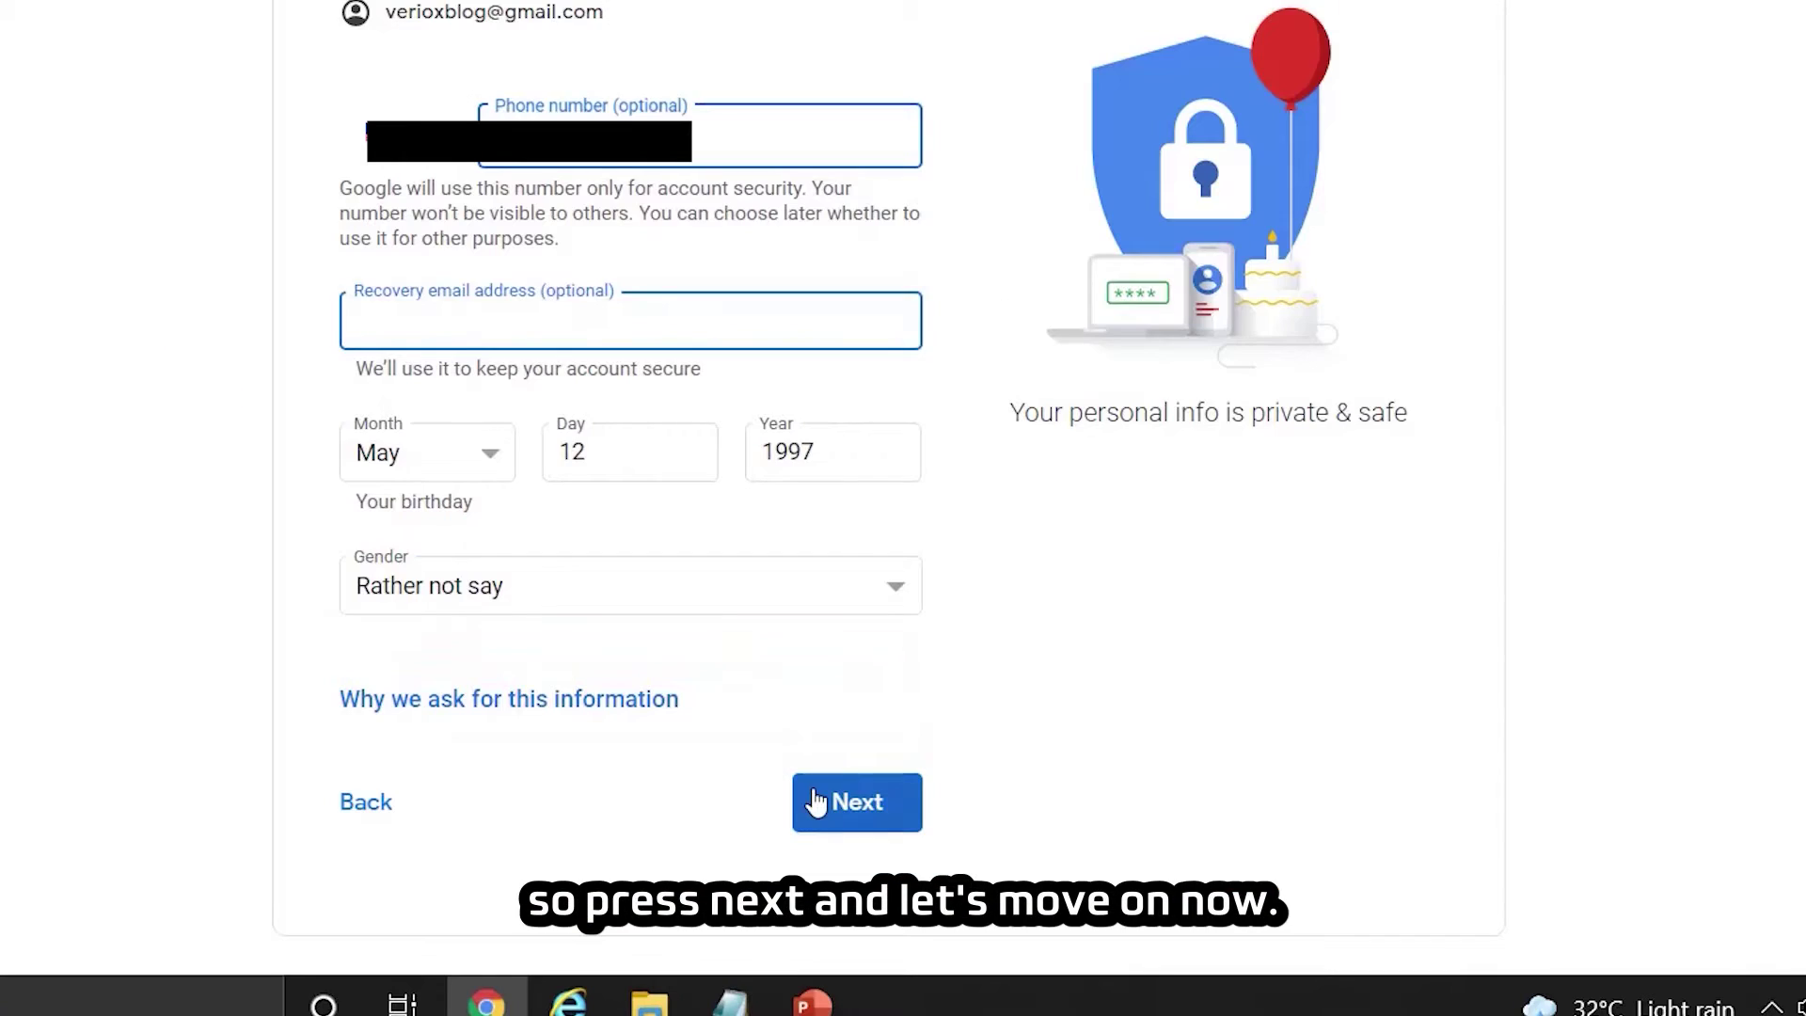
{"action": "left_click", "coordinate": [815, 801]}
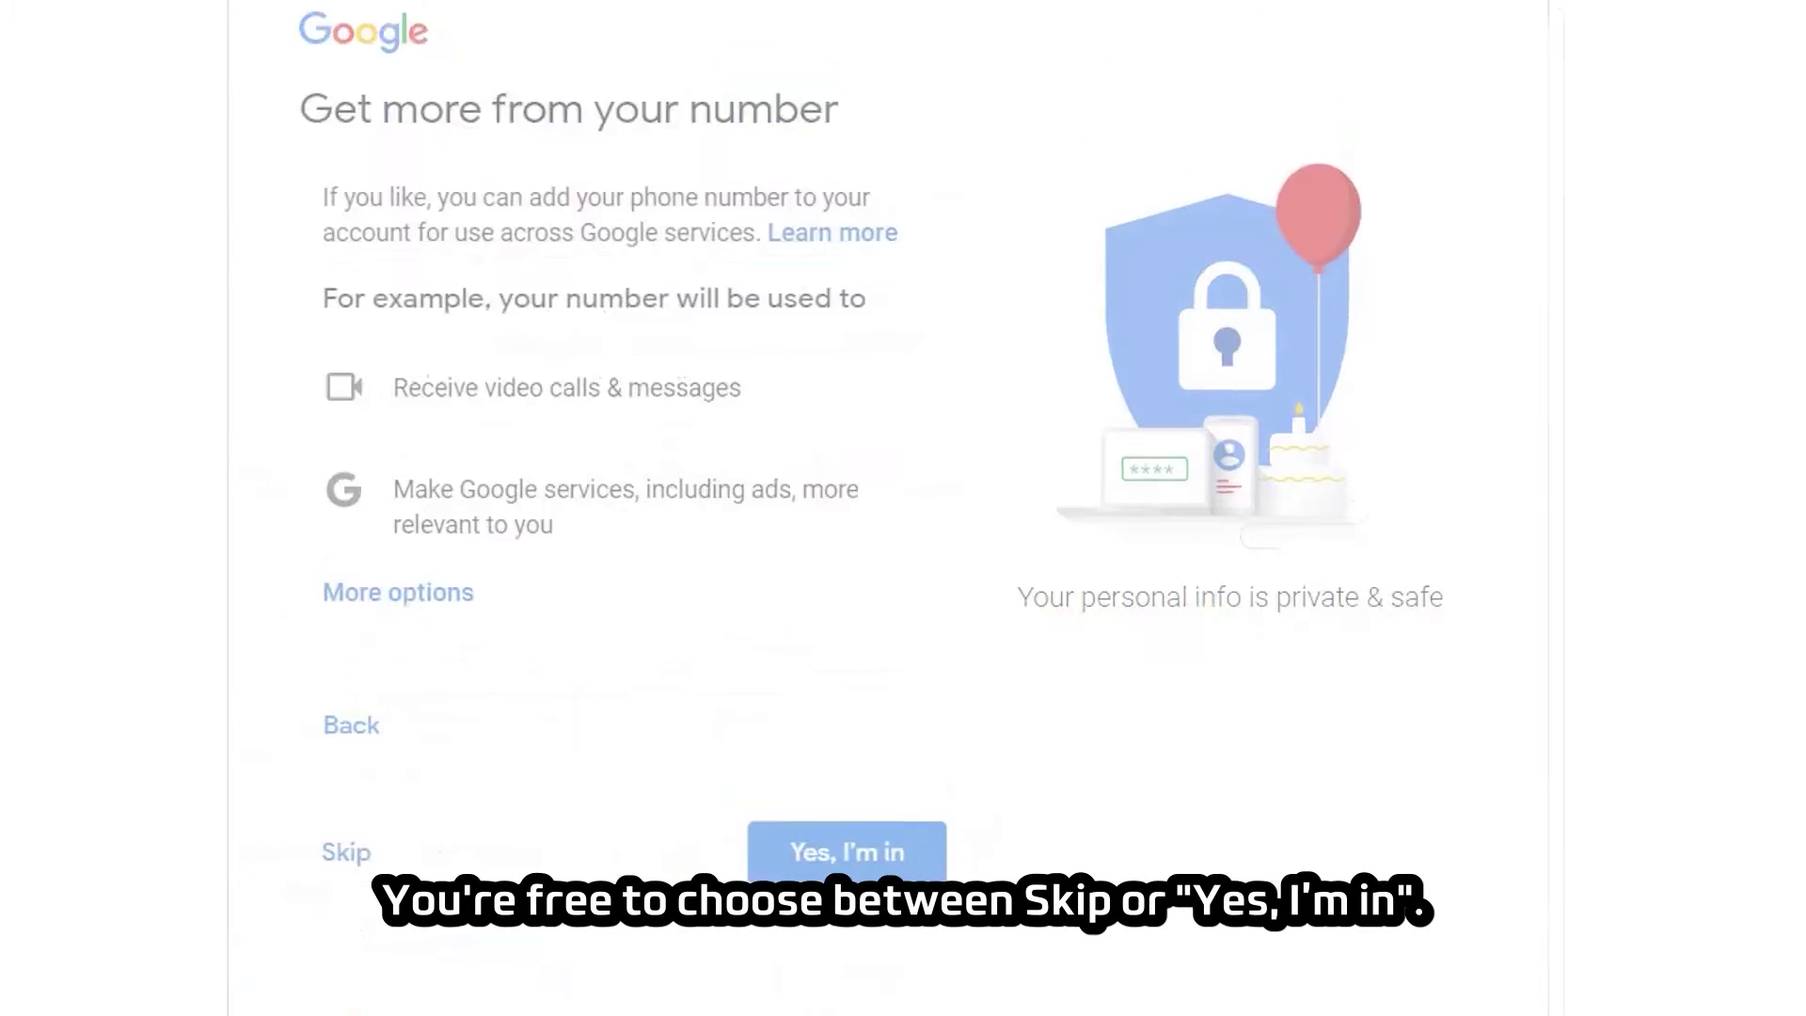
- Skip the extra phone-number uses and agree to the Google terms
{"action": "left_click", "coordinate": [387, 926]}
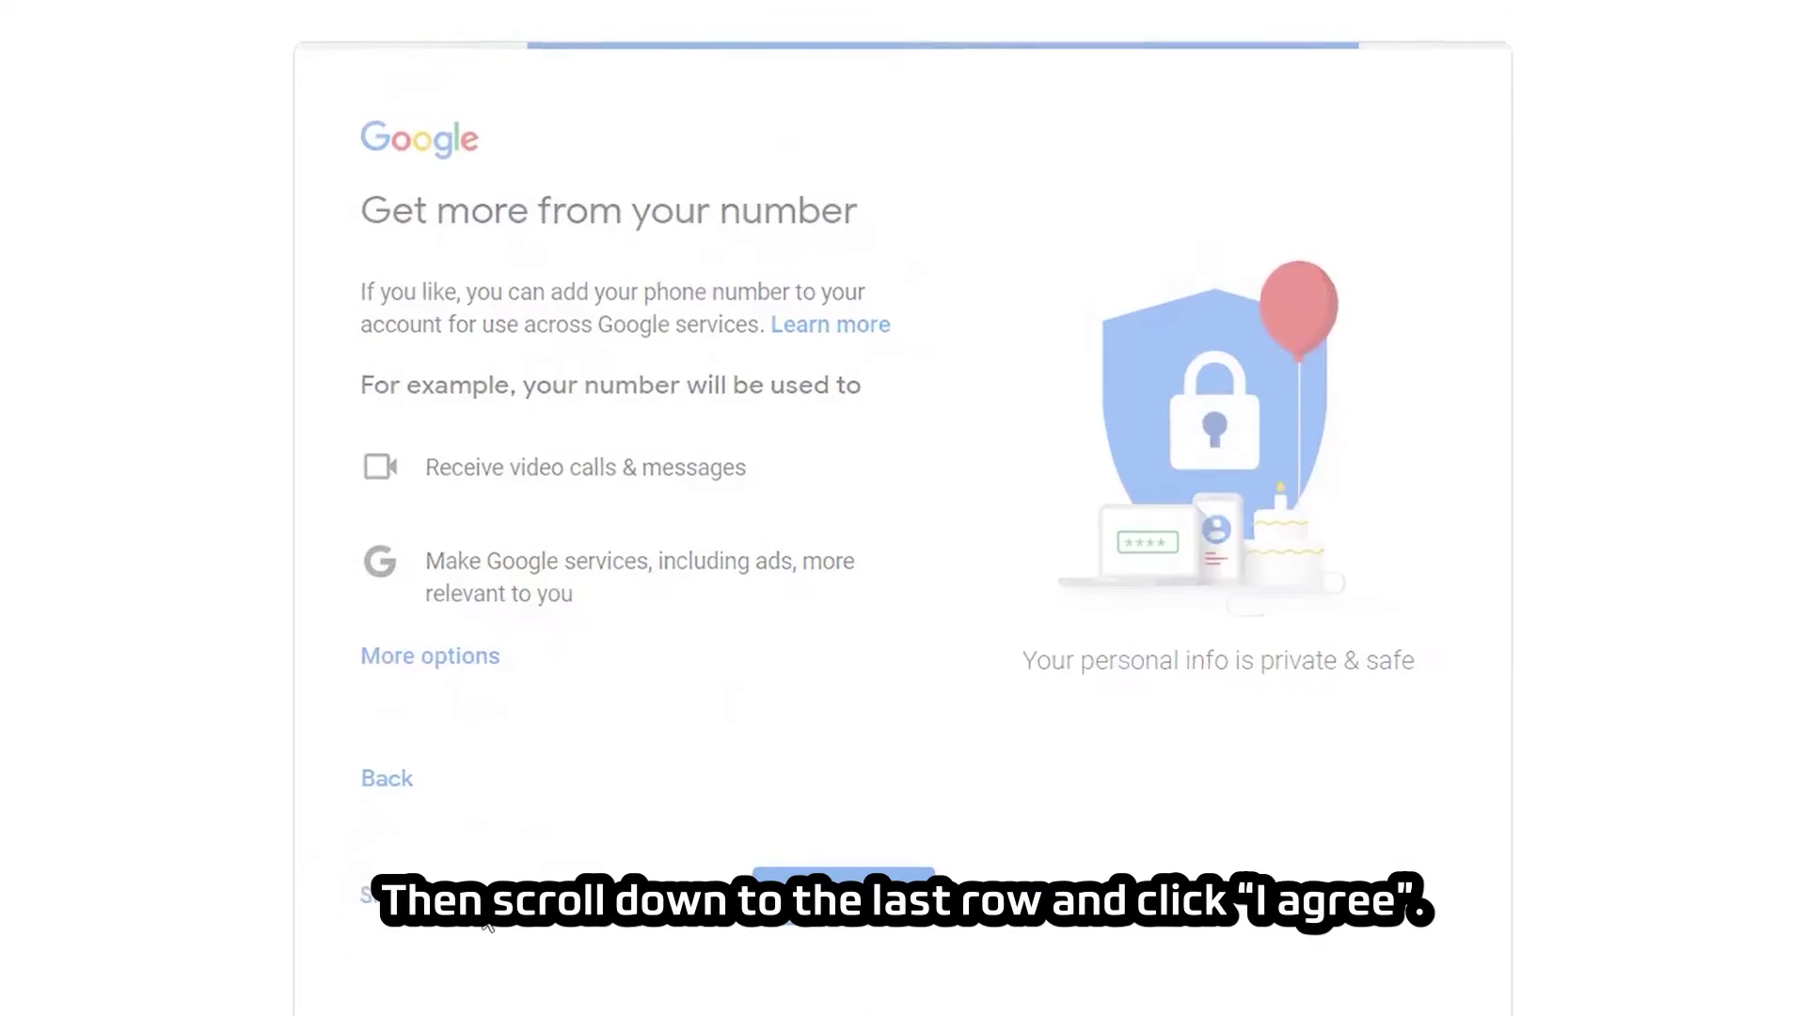
{"action": "scroll", "coordinate": [901, 836], "scroll_direction": "down", "scroll_amount": 3}
{"action": "scroll", "coordinate": [900, 836], "scroll_direction": "down", "scroll_amount": 7}
{"action": "scroll", "coordinate": [901, 836], "scroll_direction": "down", "scroll_amount": 1}
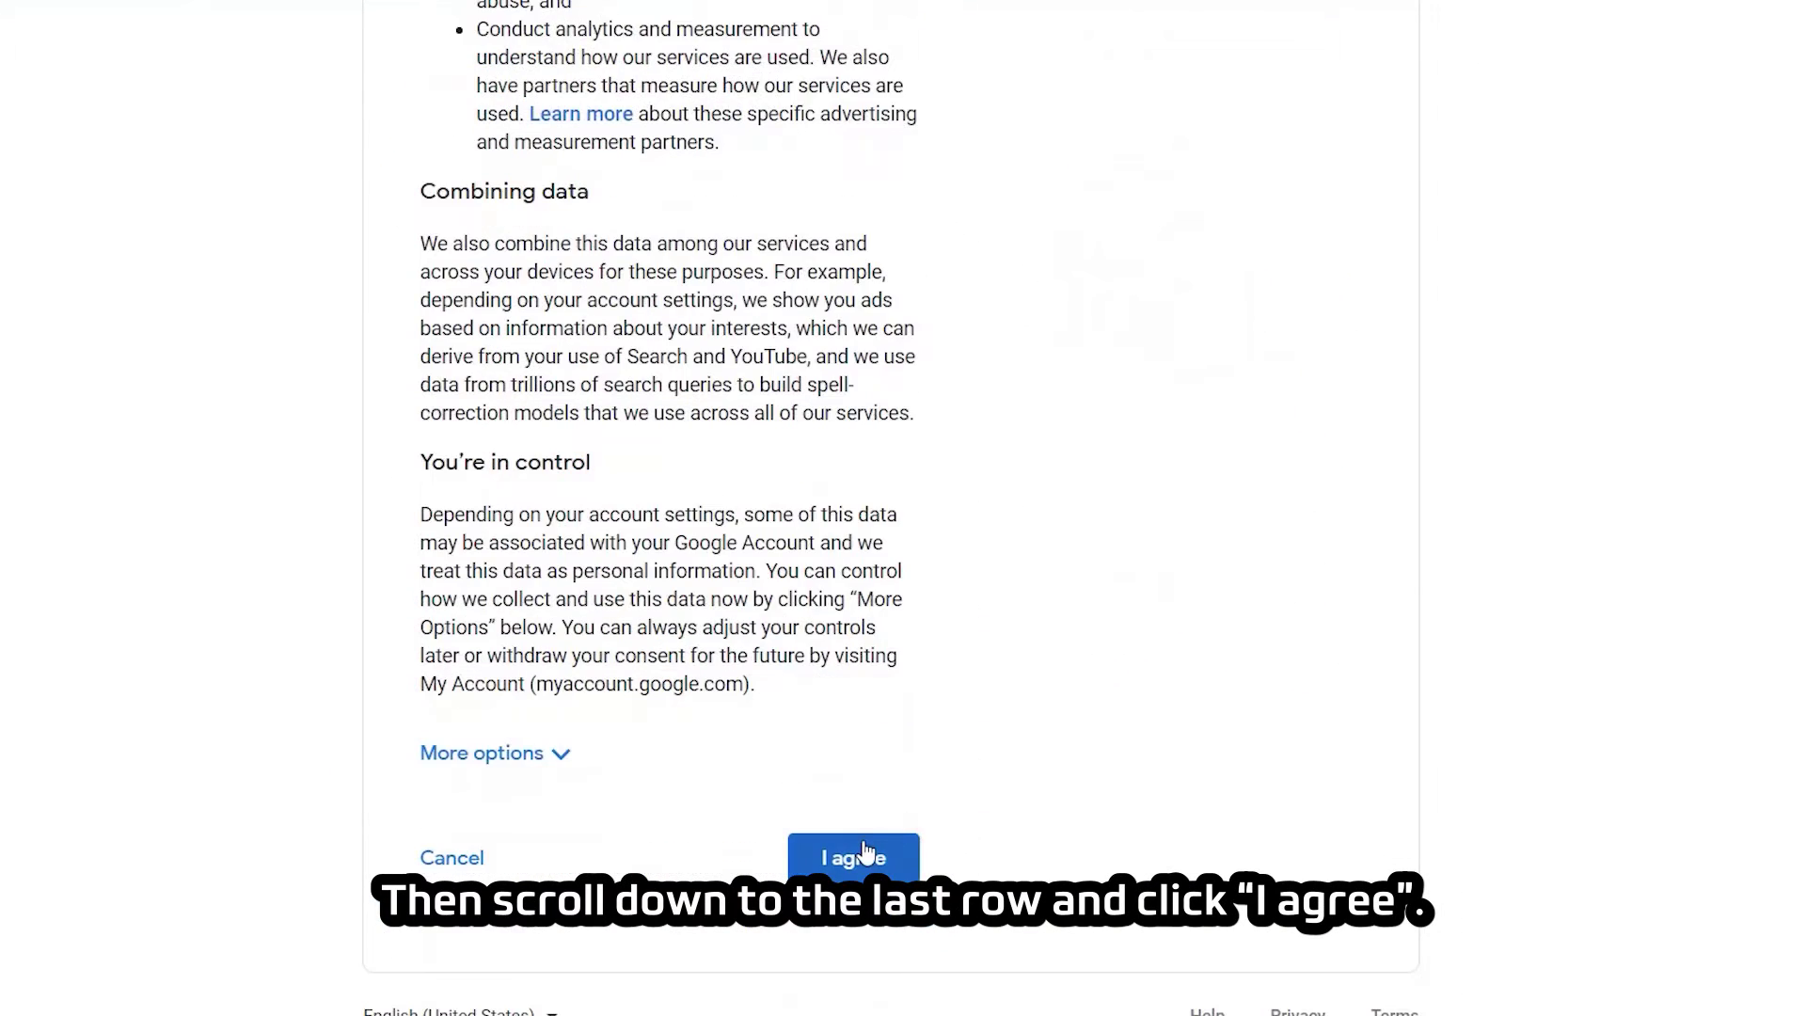
{"action": "left_click", "coordinate": [853, 854]}
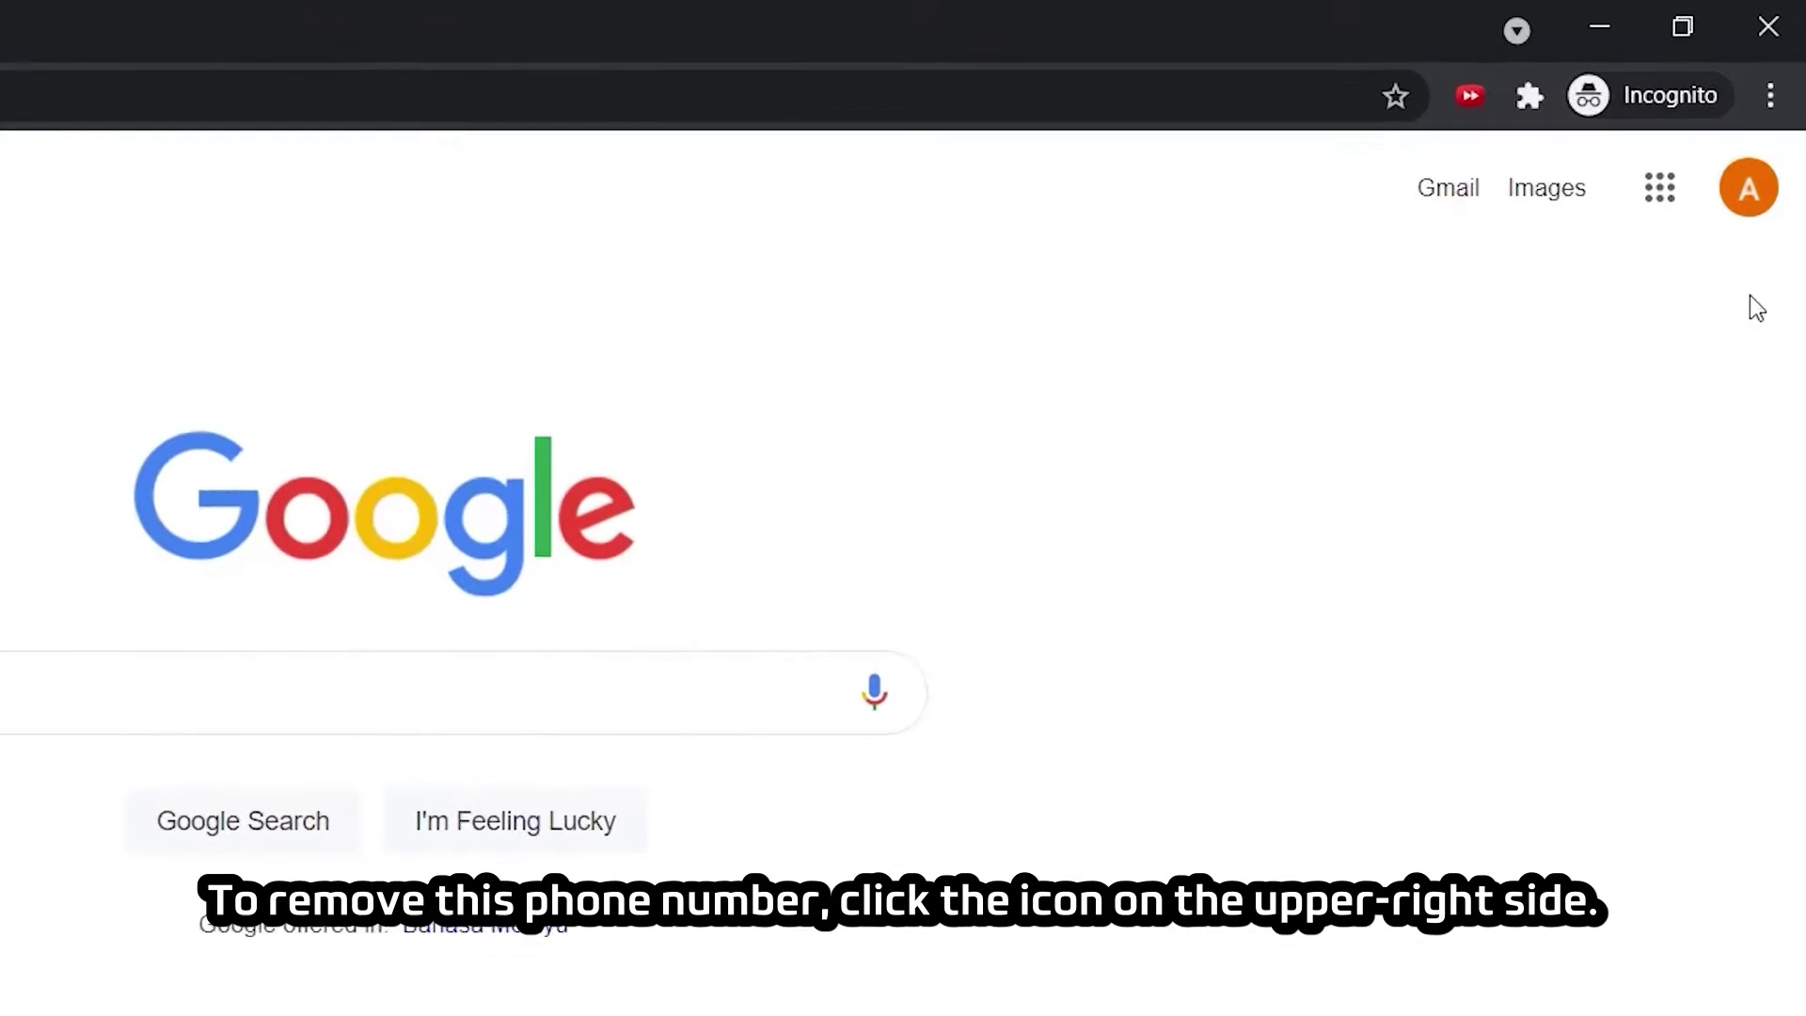
- Delete the saved phone number under Personal info, re-entering the account password to confirm
{"action": "left_click", "coordinate": [1747, 191]}
{"action": "left_click", "coordinate": [1467, 621]}
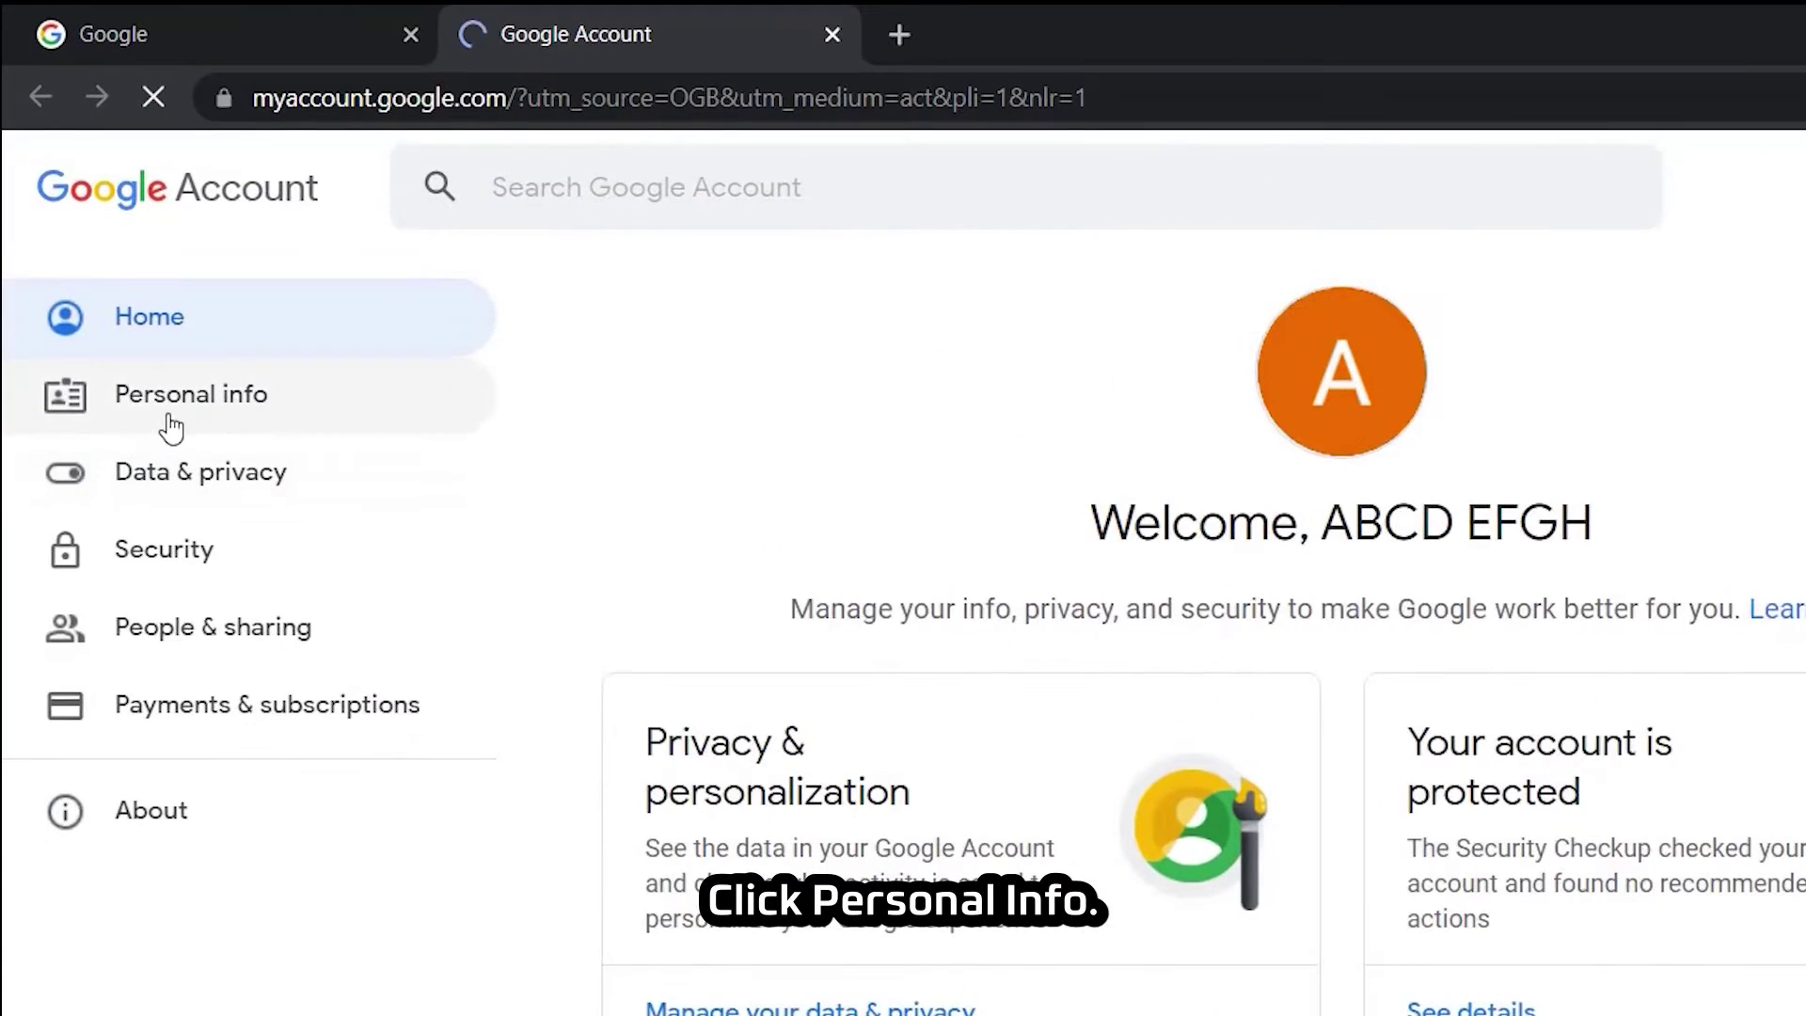
{"action": "left_click", "coordinate": [169, 419]}
{"action": "scroll", "coordinate": [951, 709], "scroll_direction": "down", "scroll_amount": 3}
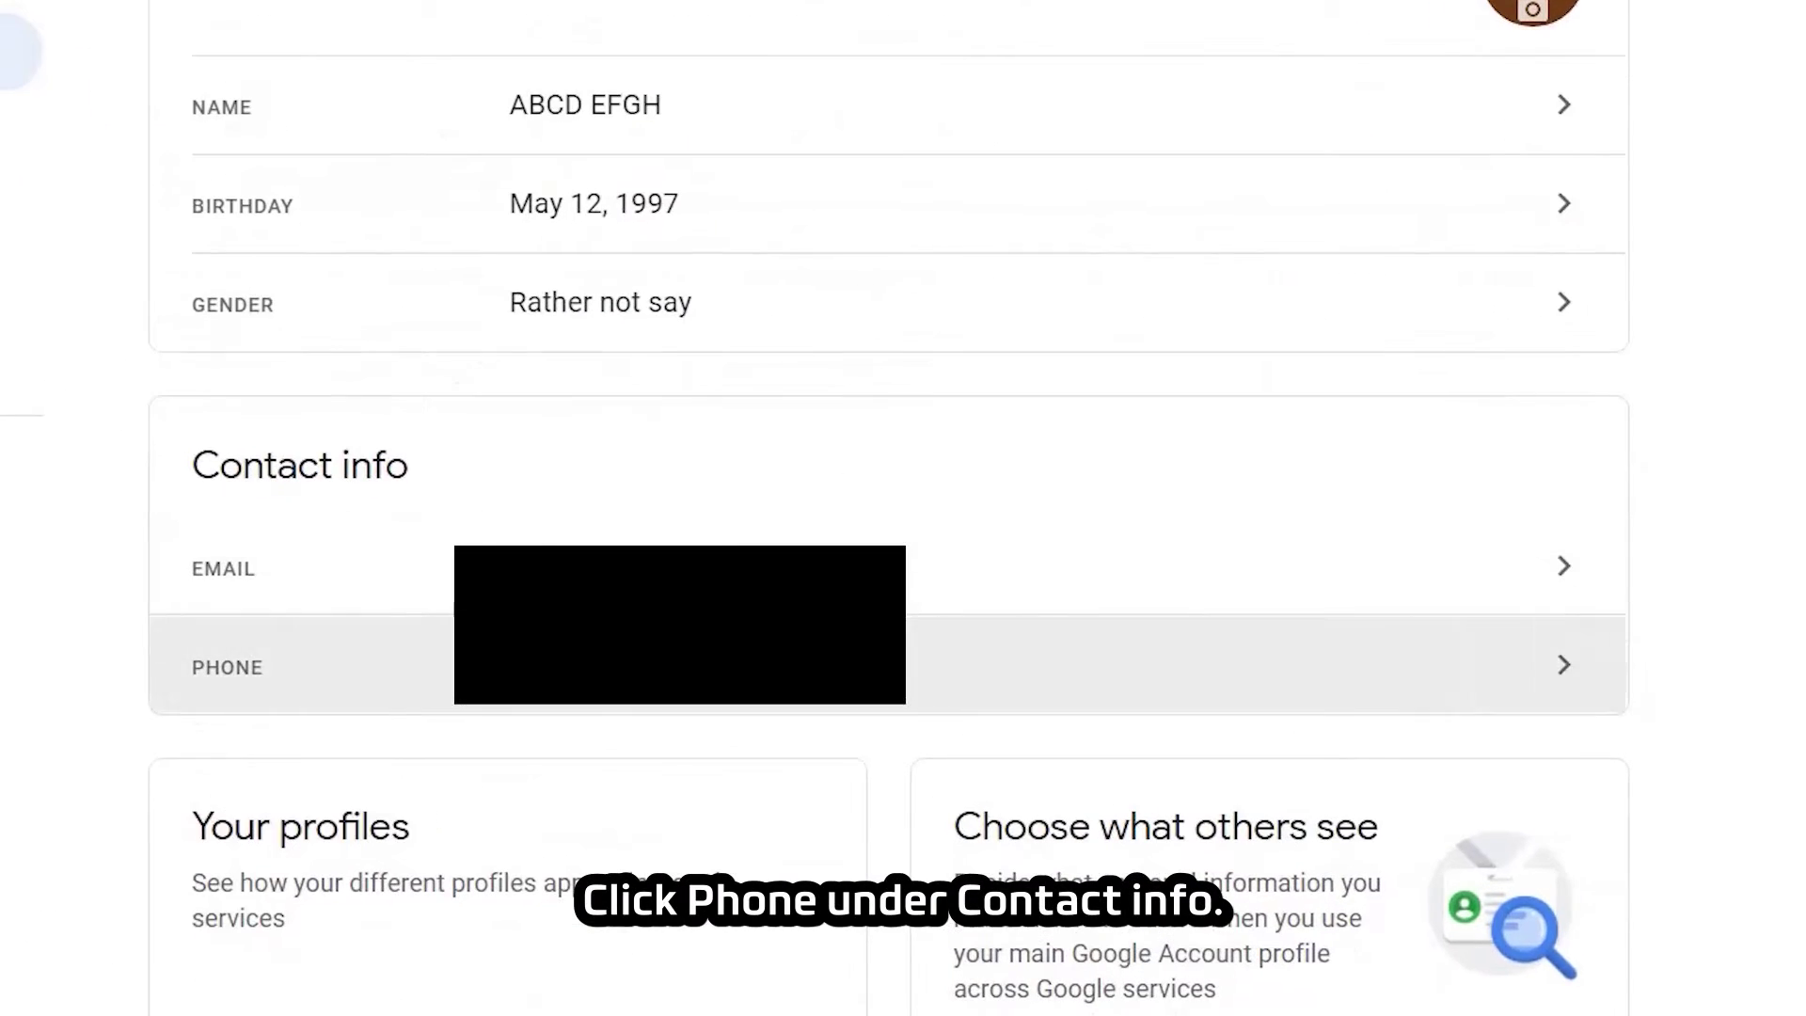
{"action": "left_click", "coordinate": [940, 663]}
{"action": "left_click", "coordinate": [1056, 383]}
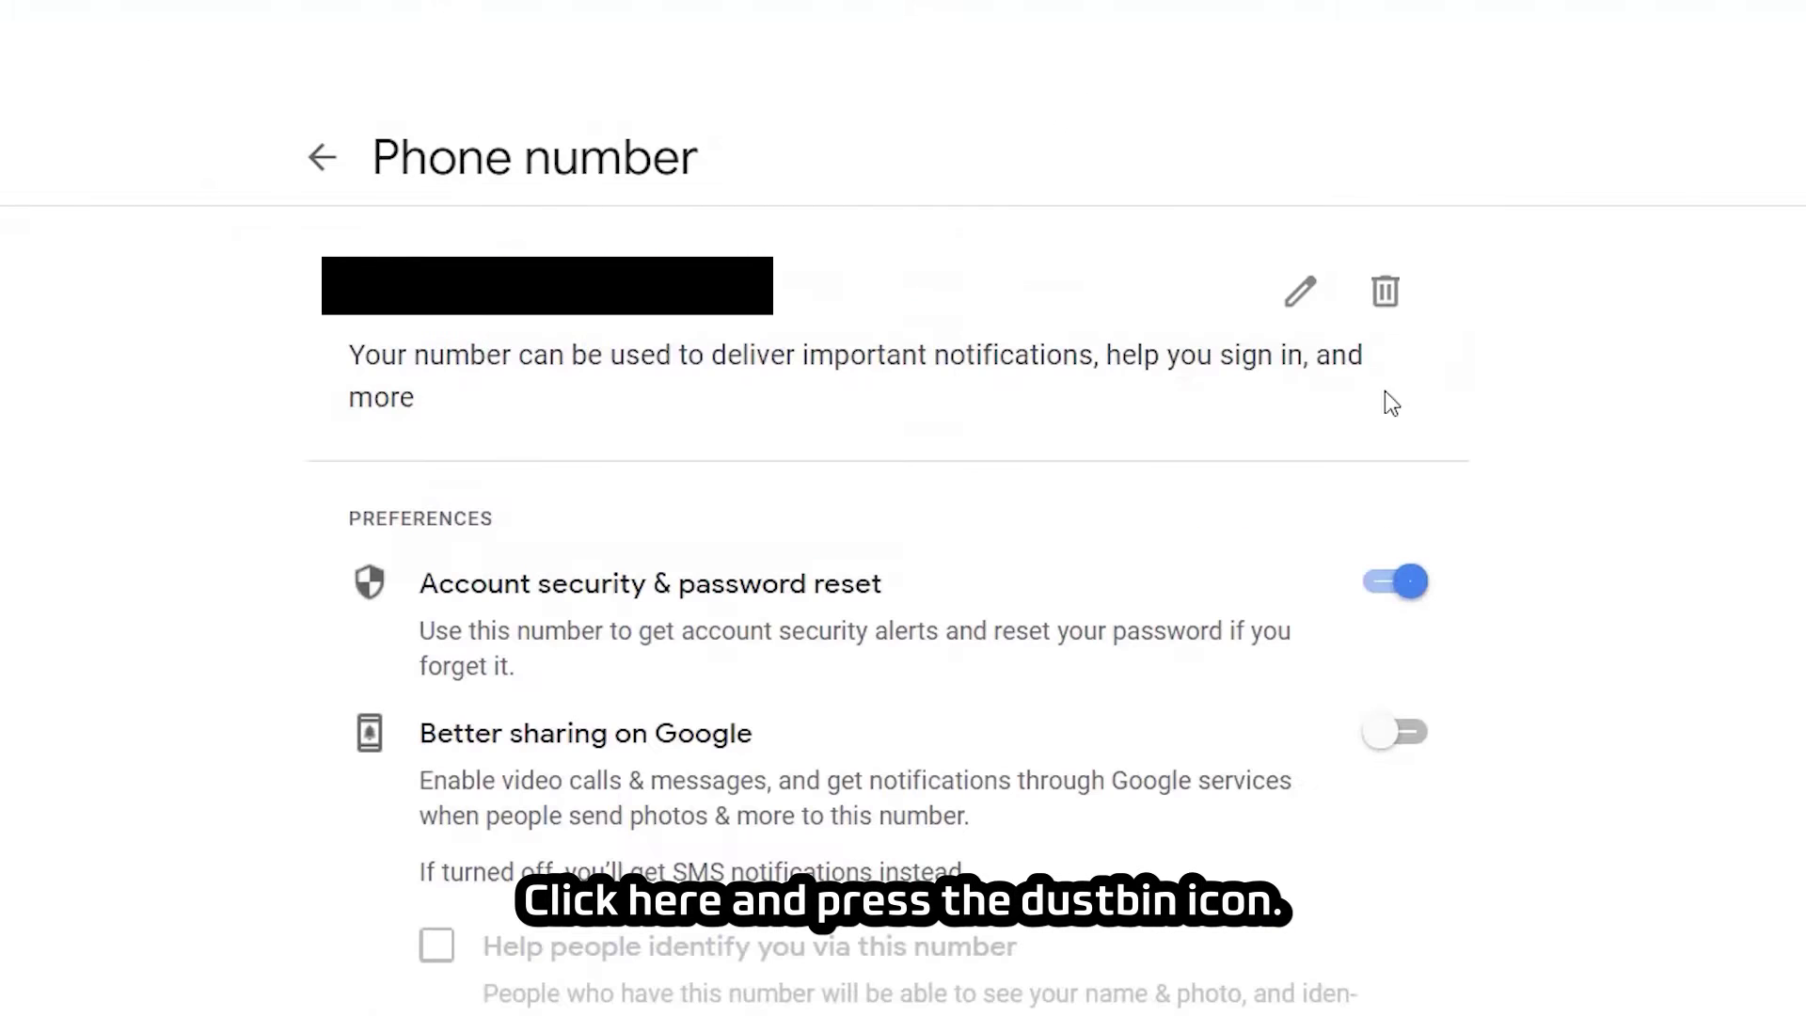
{"action": "left_click", "coordinate": [1382, 300]}
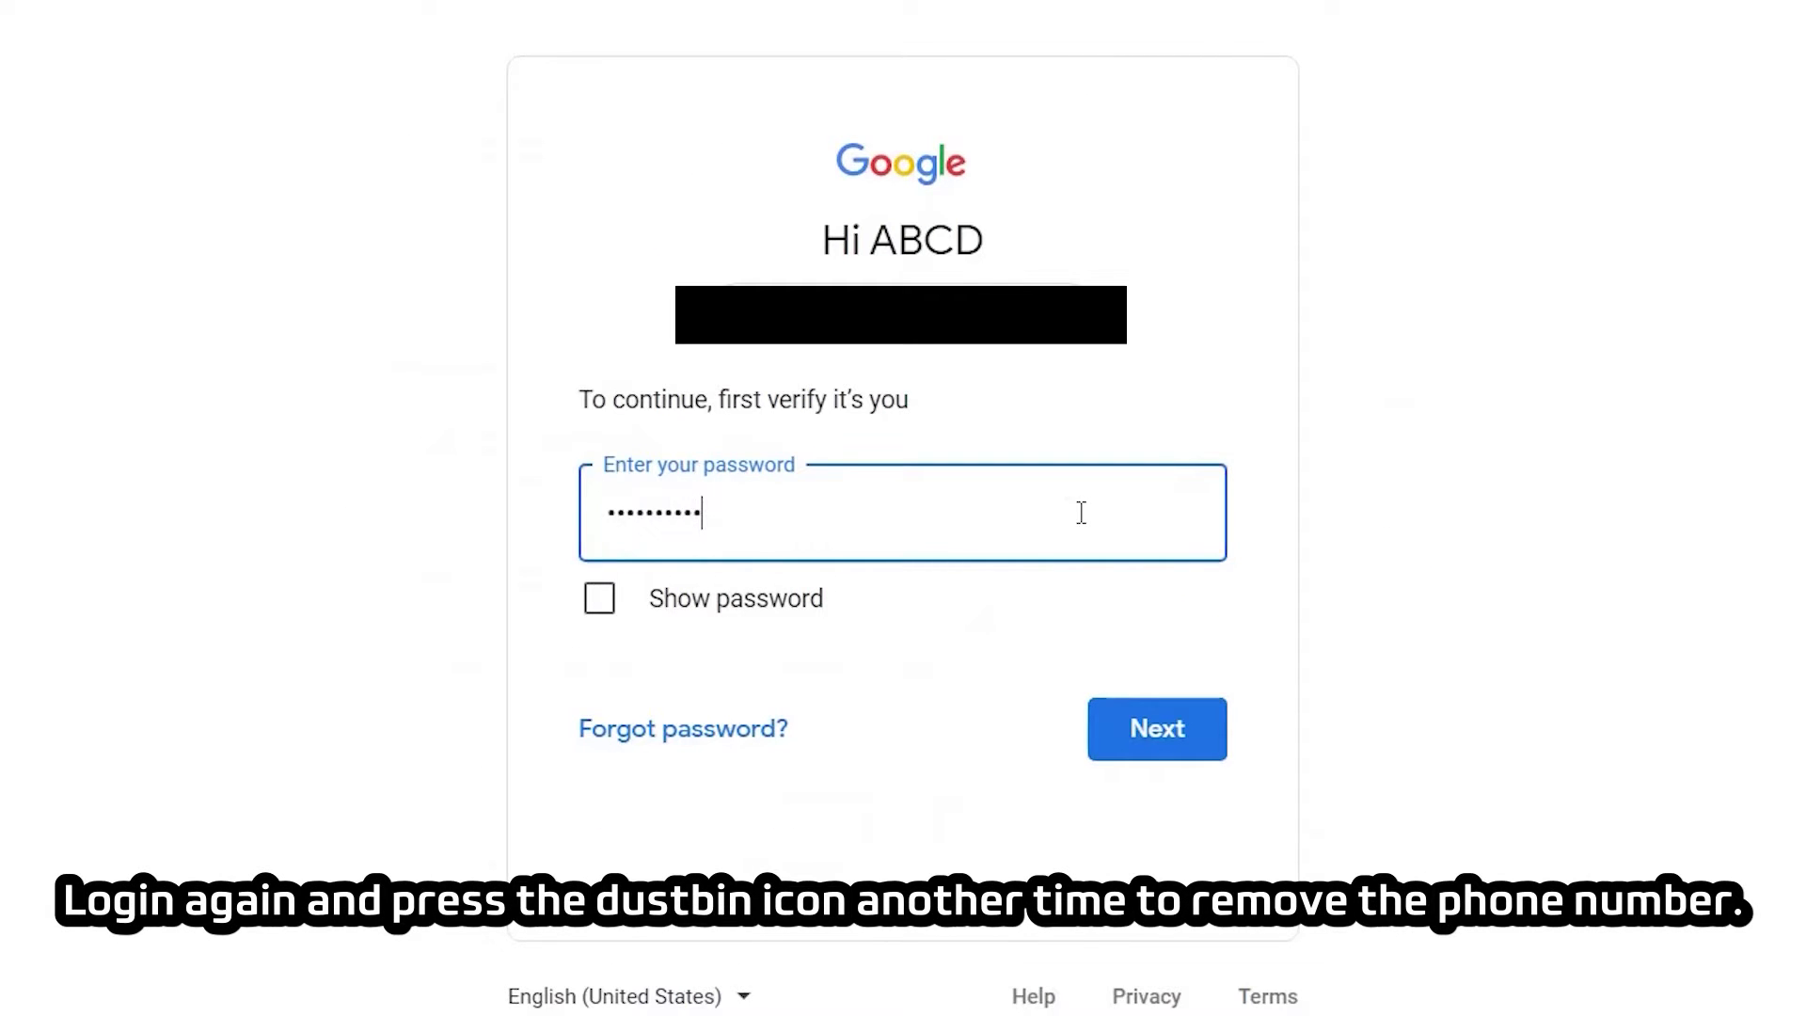
{"action": "left_click", "coordinate": [1180, 720]}
{"action": "left_click", "coordinate": [1390, 325]}
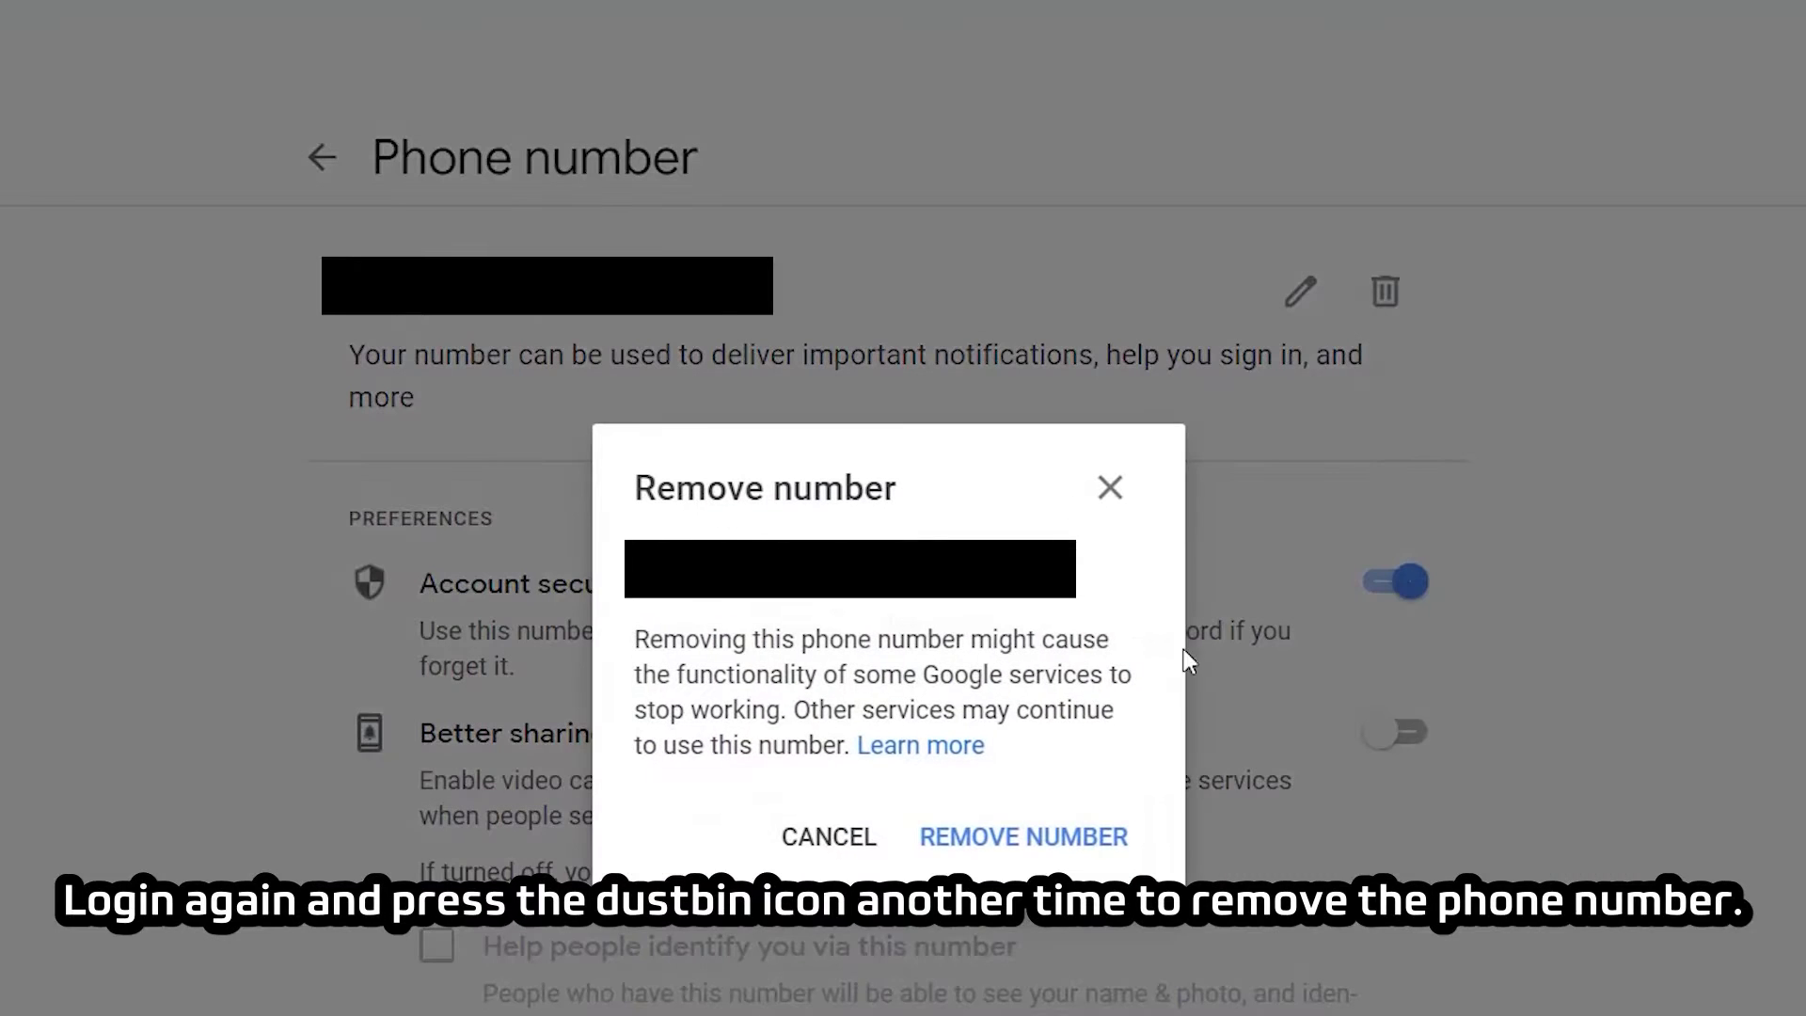
{"action": "left_click", "coordinate": [1061, 839]}
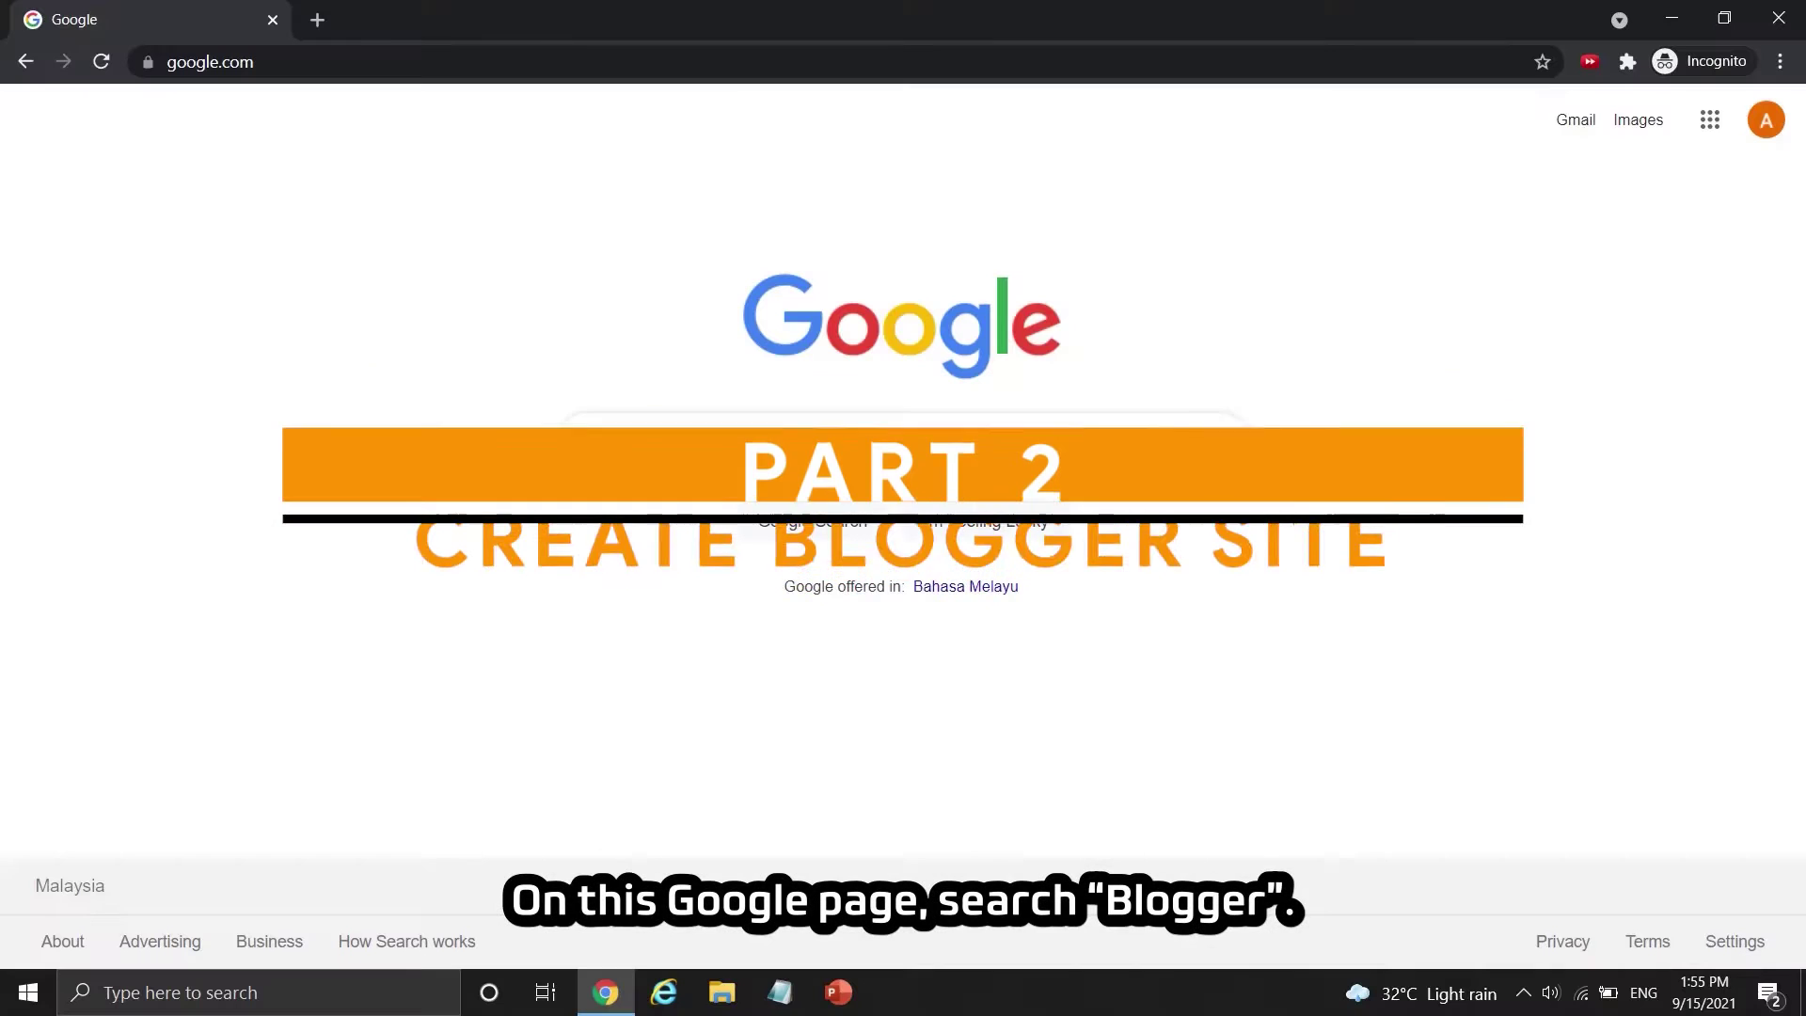
- Search Google for 'blogger' and start Create Your Blog on Blogger.com
{"action": "type", "text": "blogger"}
{"action": "key", "text": "Return"}
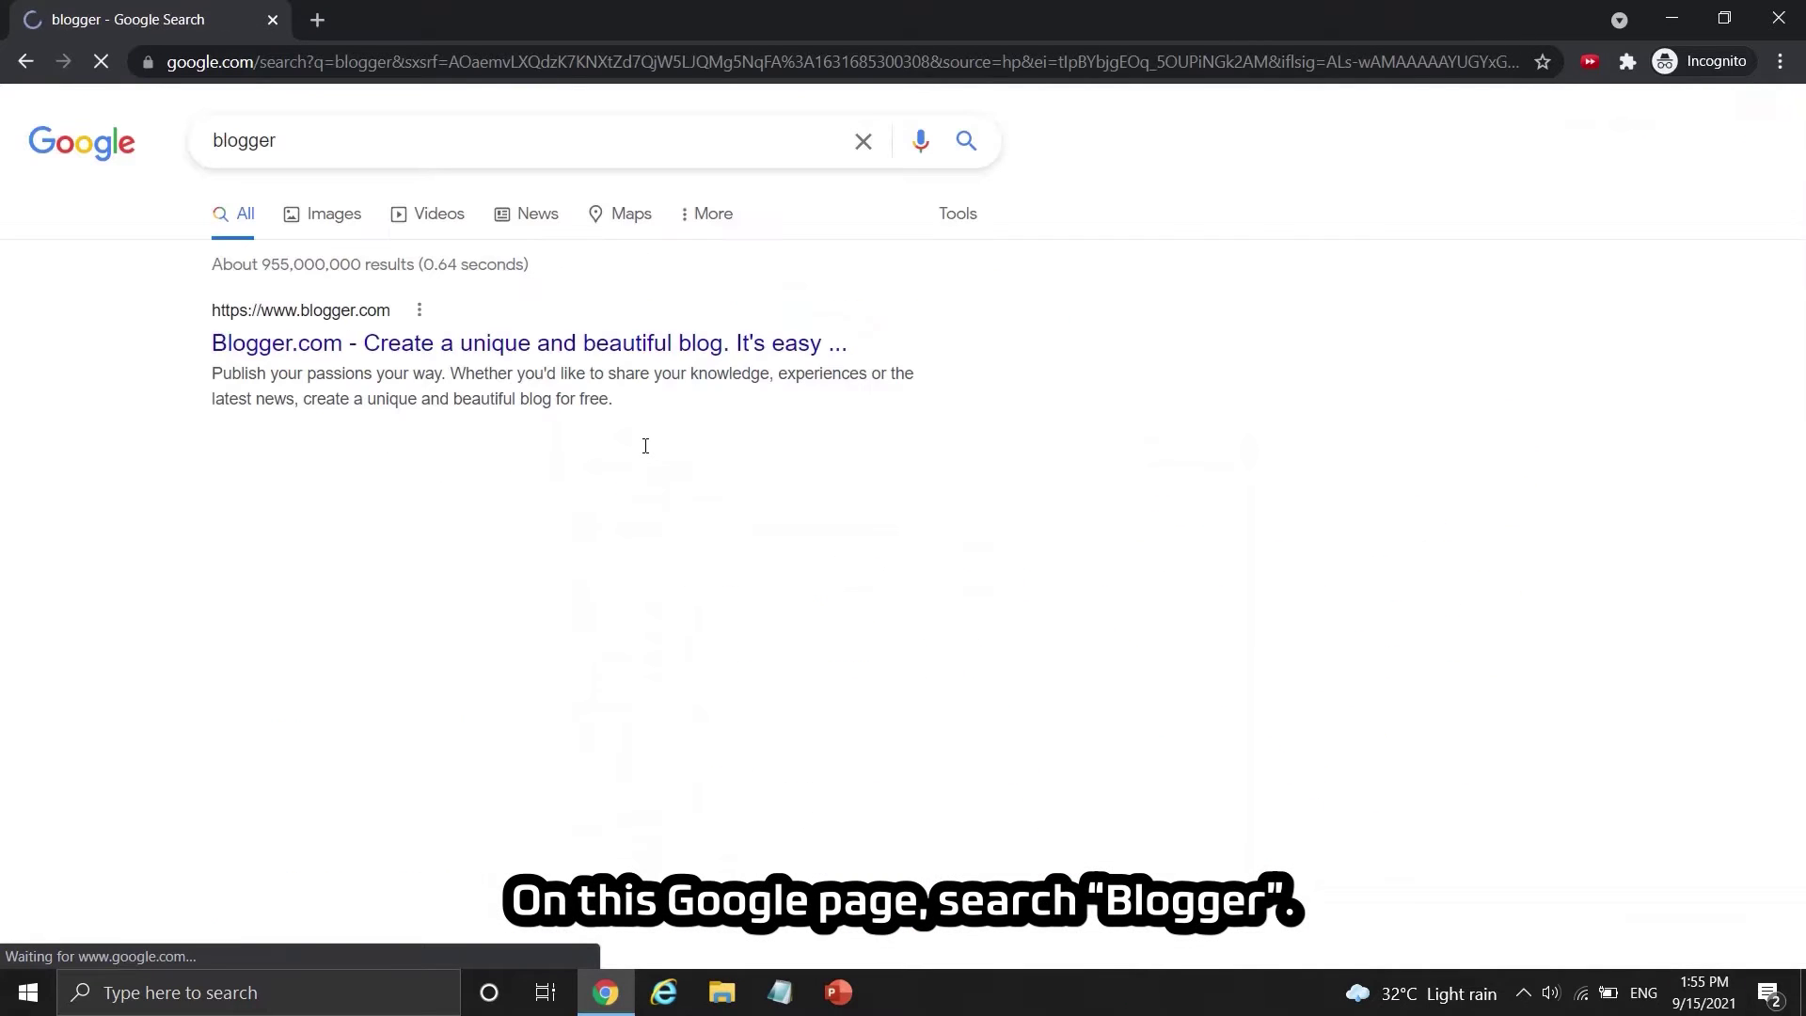
{"action": "left_click", "coordinate": [658, 354]}
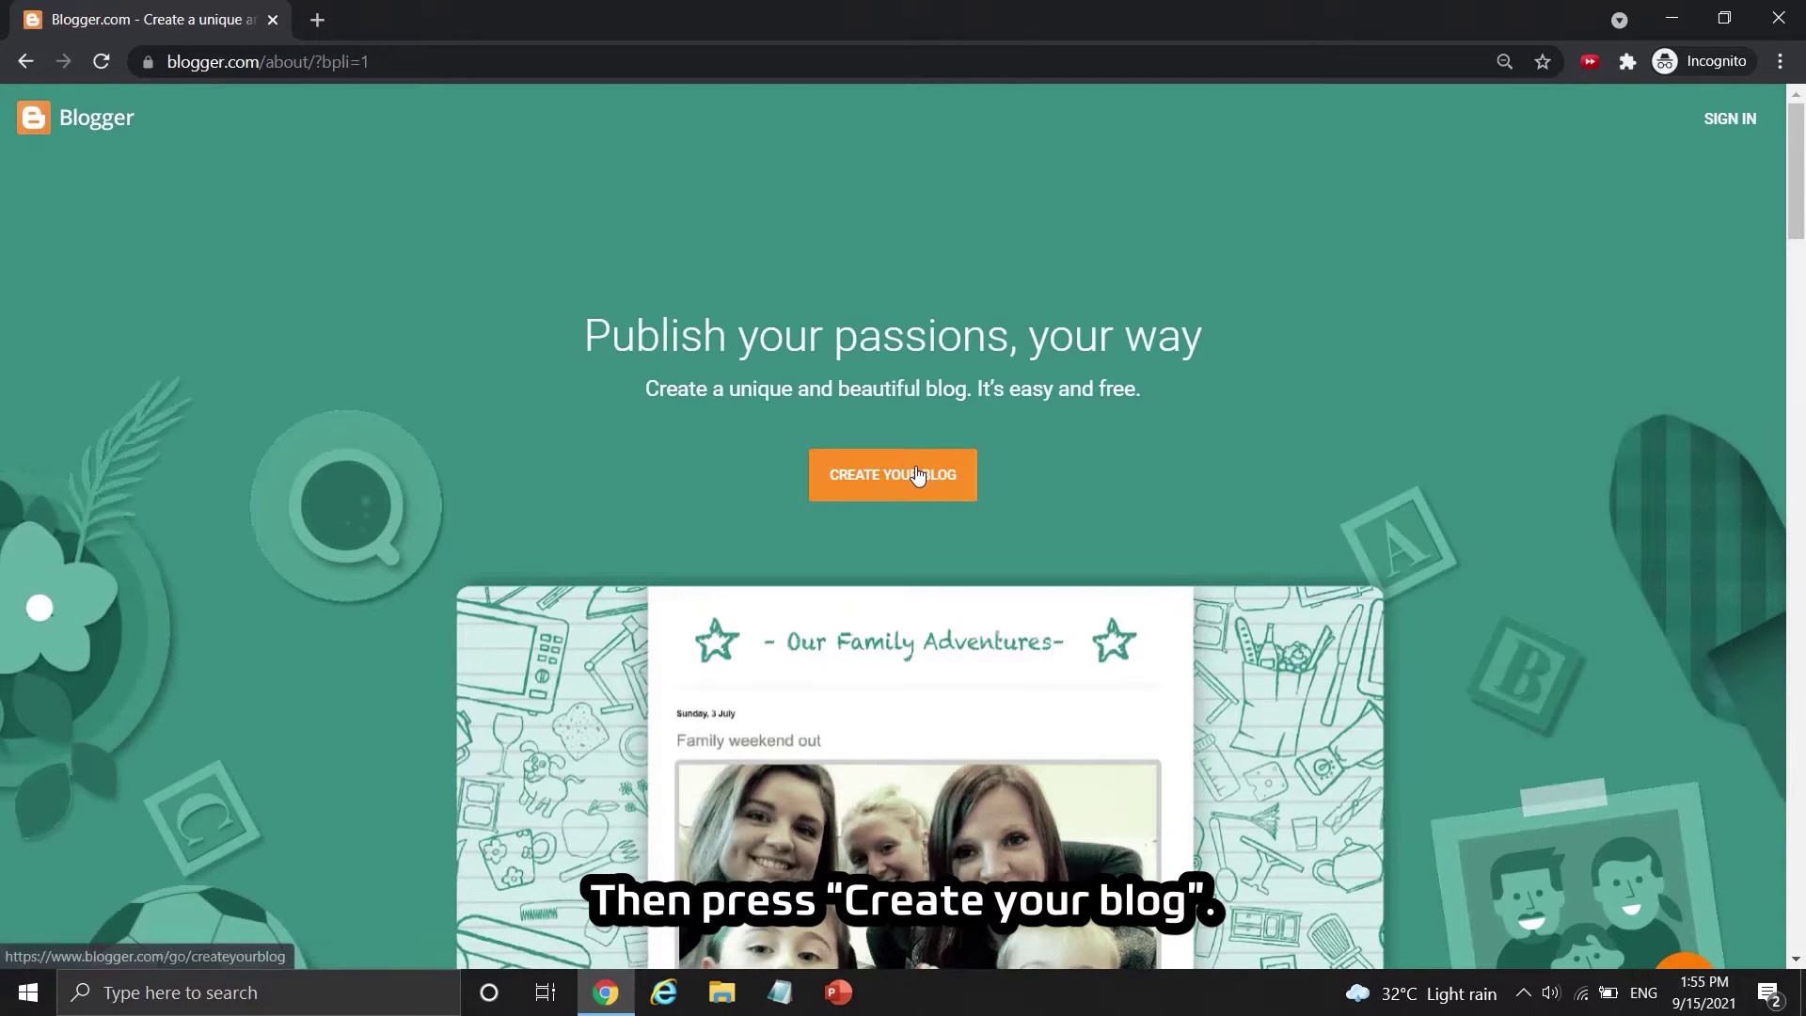
{"action": "left_click", "coordinate": [920, 472]}
- Sign in with the account password and save a suggested home address
{"action": "left_click", "coordinate": [907, 432]}
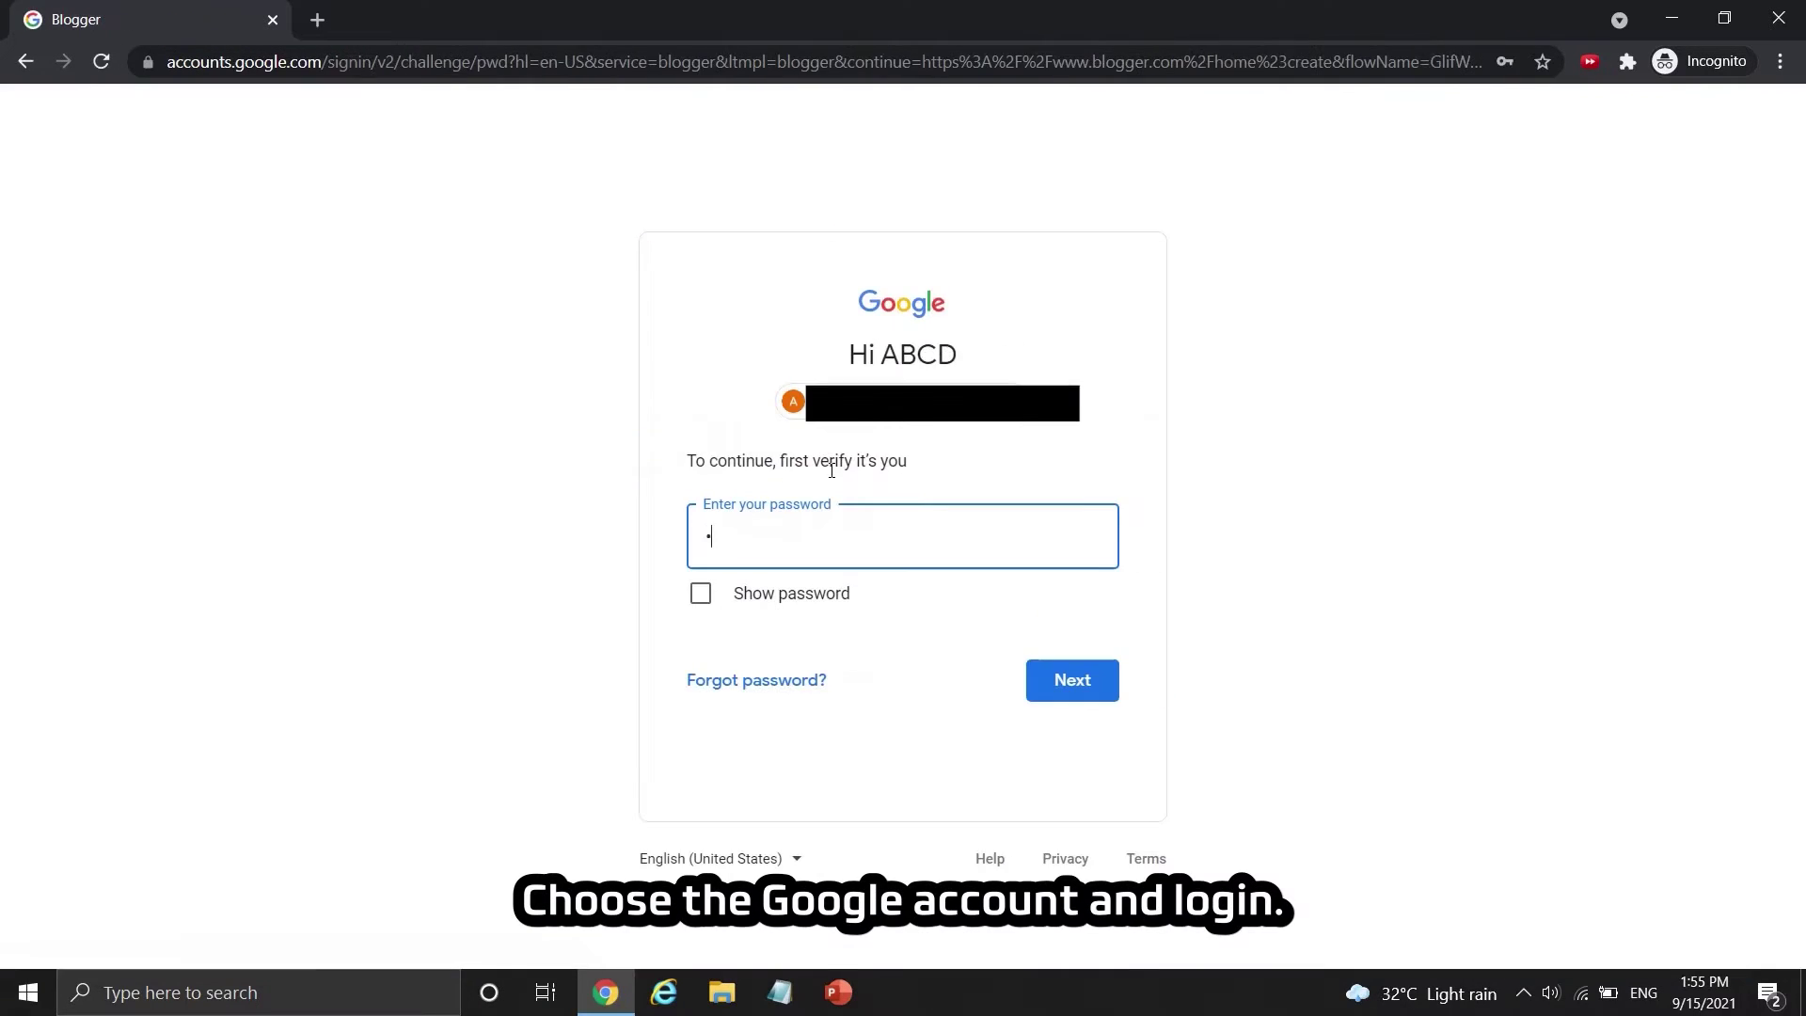
{"action": "type", "text": "**********"}
{"action": "key", "text": "Return"}
{"action": "left_click", "coordinate": [802, 578]}
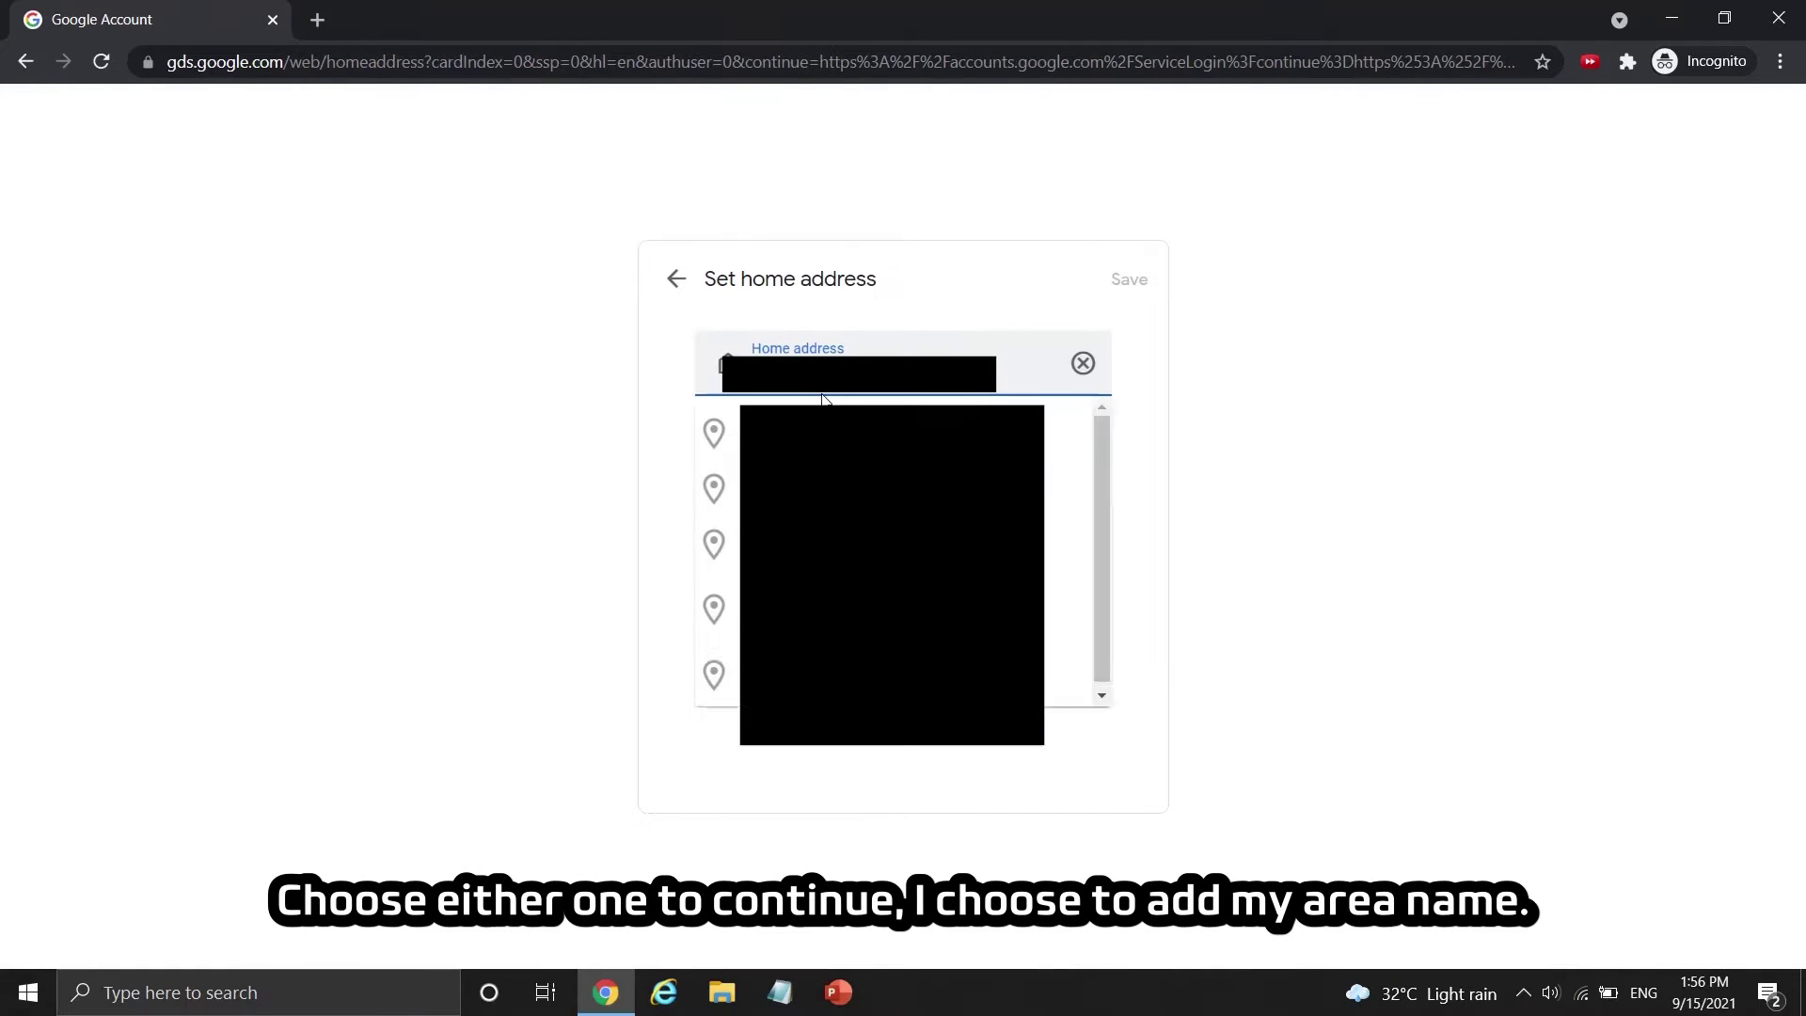
{"action": "left_click", "coordinate": [823, 428]}
{"action": "left_click", "coordinate": [1128, 280]}
{"action": "type", "text": "Veriox"}
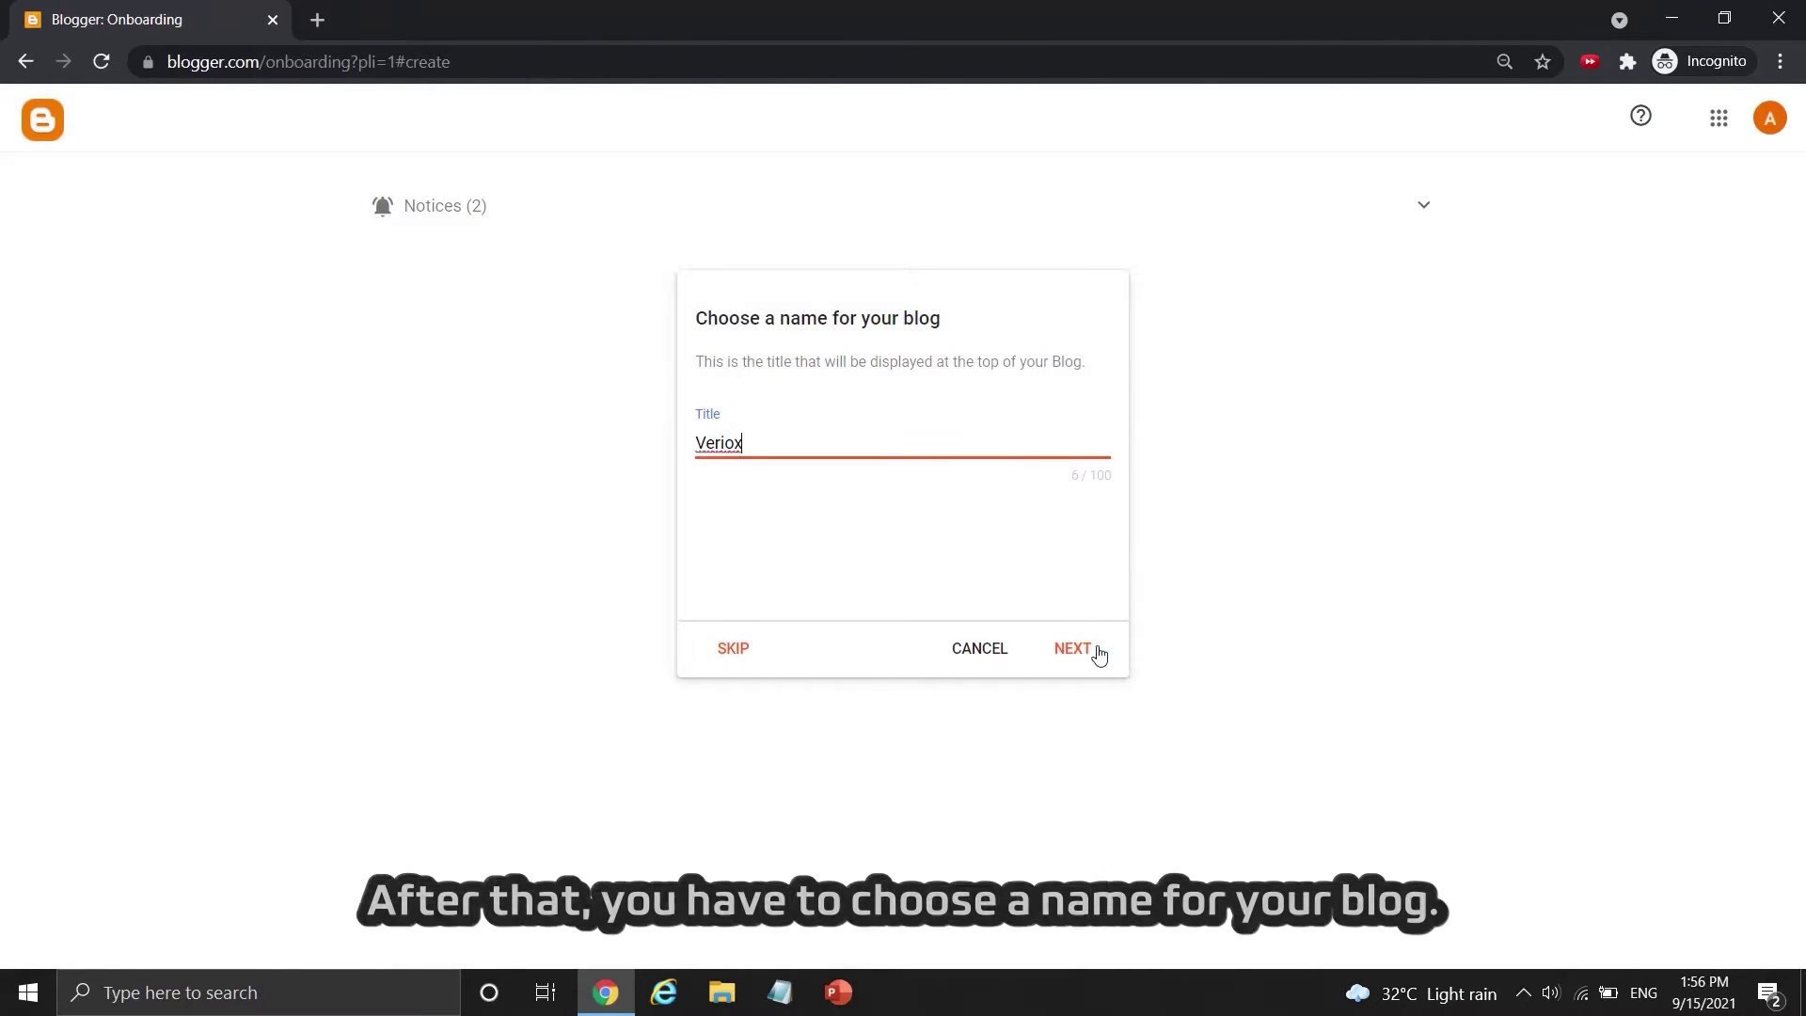
- Title the blog Veriox, then finish with its blogspot address and display name
{"action": "left_click", "coordinate": [1082, 648]}
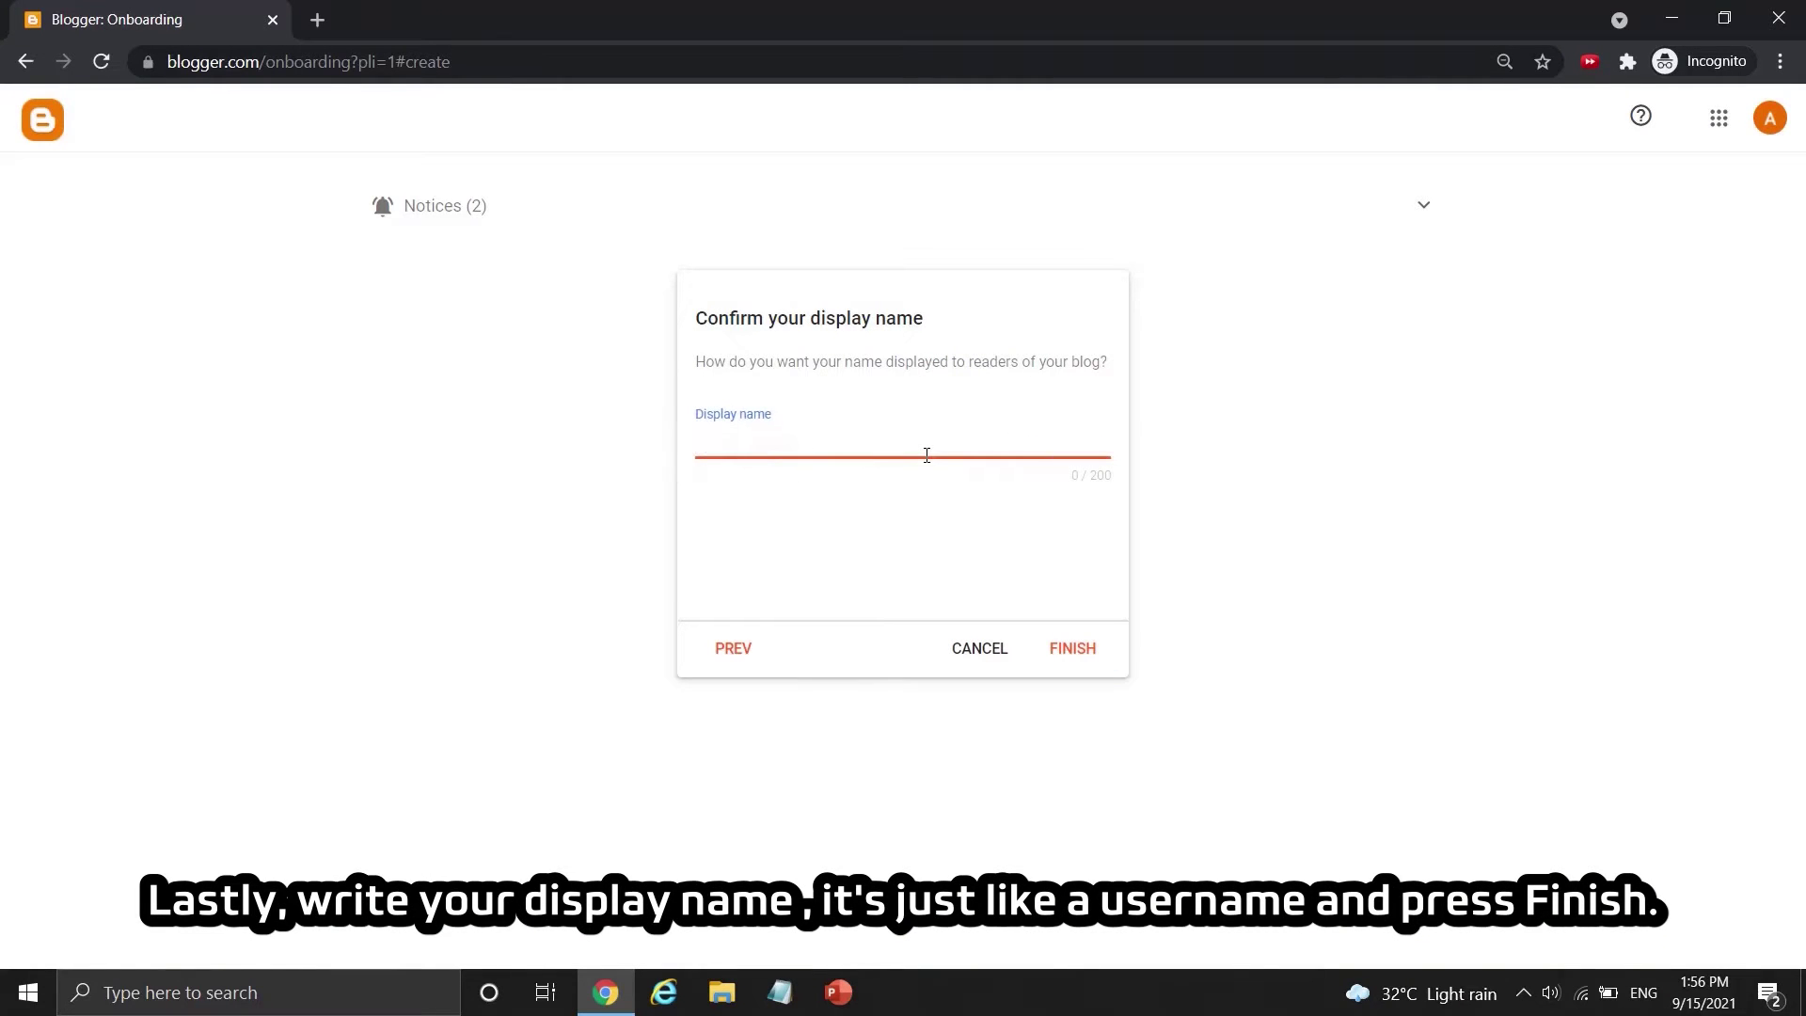
{"action": "left_click", "coordinate": [1072, 648]}
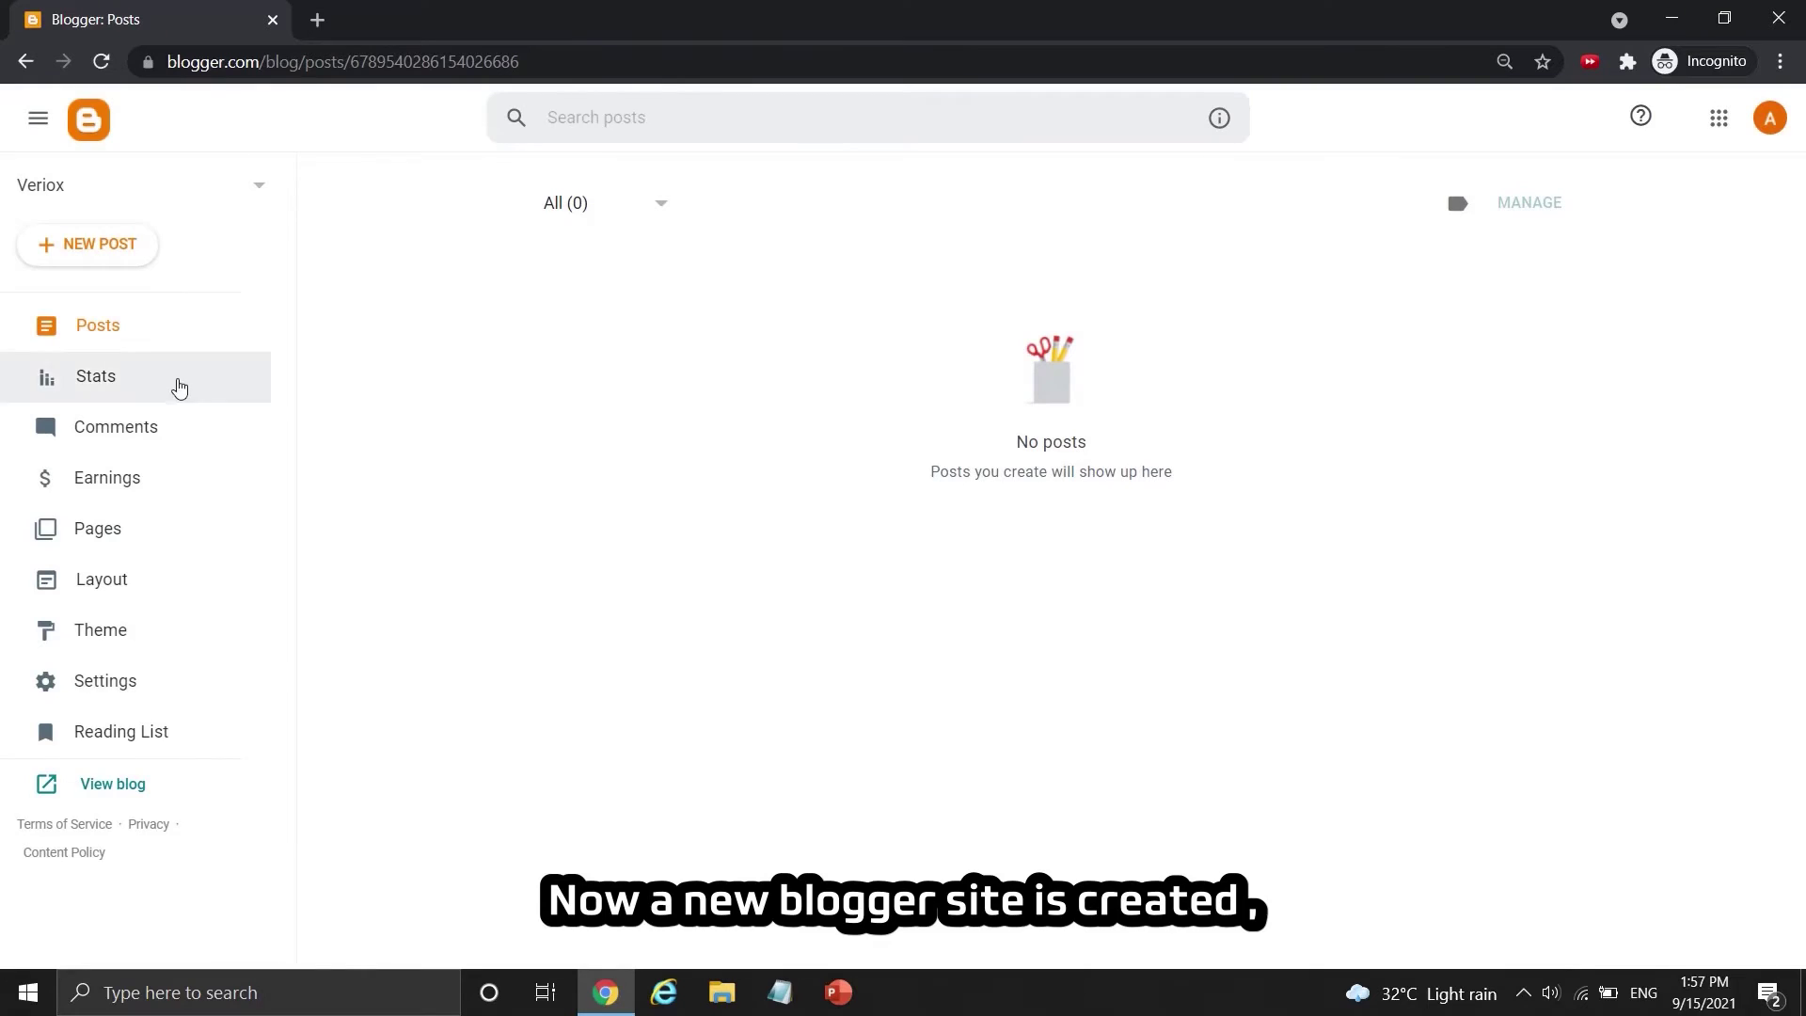
- Turn on 'Don't track my views' for the blog's pageview stats
{"action": "left_click", "coordinate": [178, 381]}
{"action": "scroll", "coordinate": [977, 610], "scroll_direction": "down", "scroll_amount": 10}
{"action": "scroll", "coordinate": [977, 611], "scroll_direction": "down", "scroll_amount": 5}
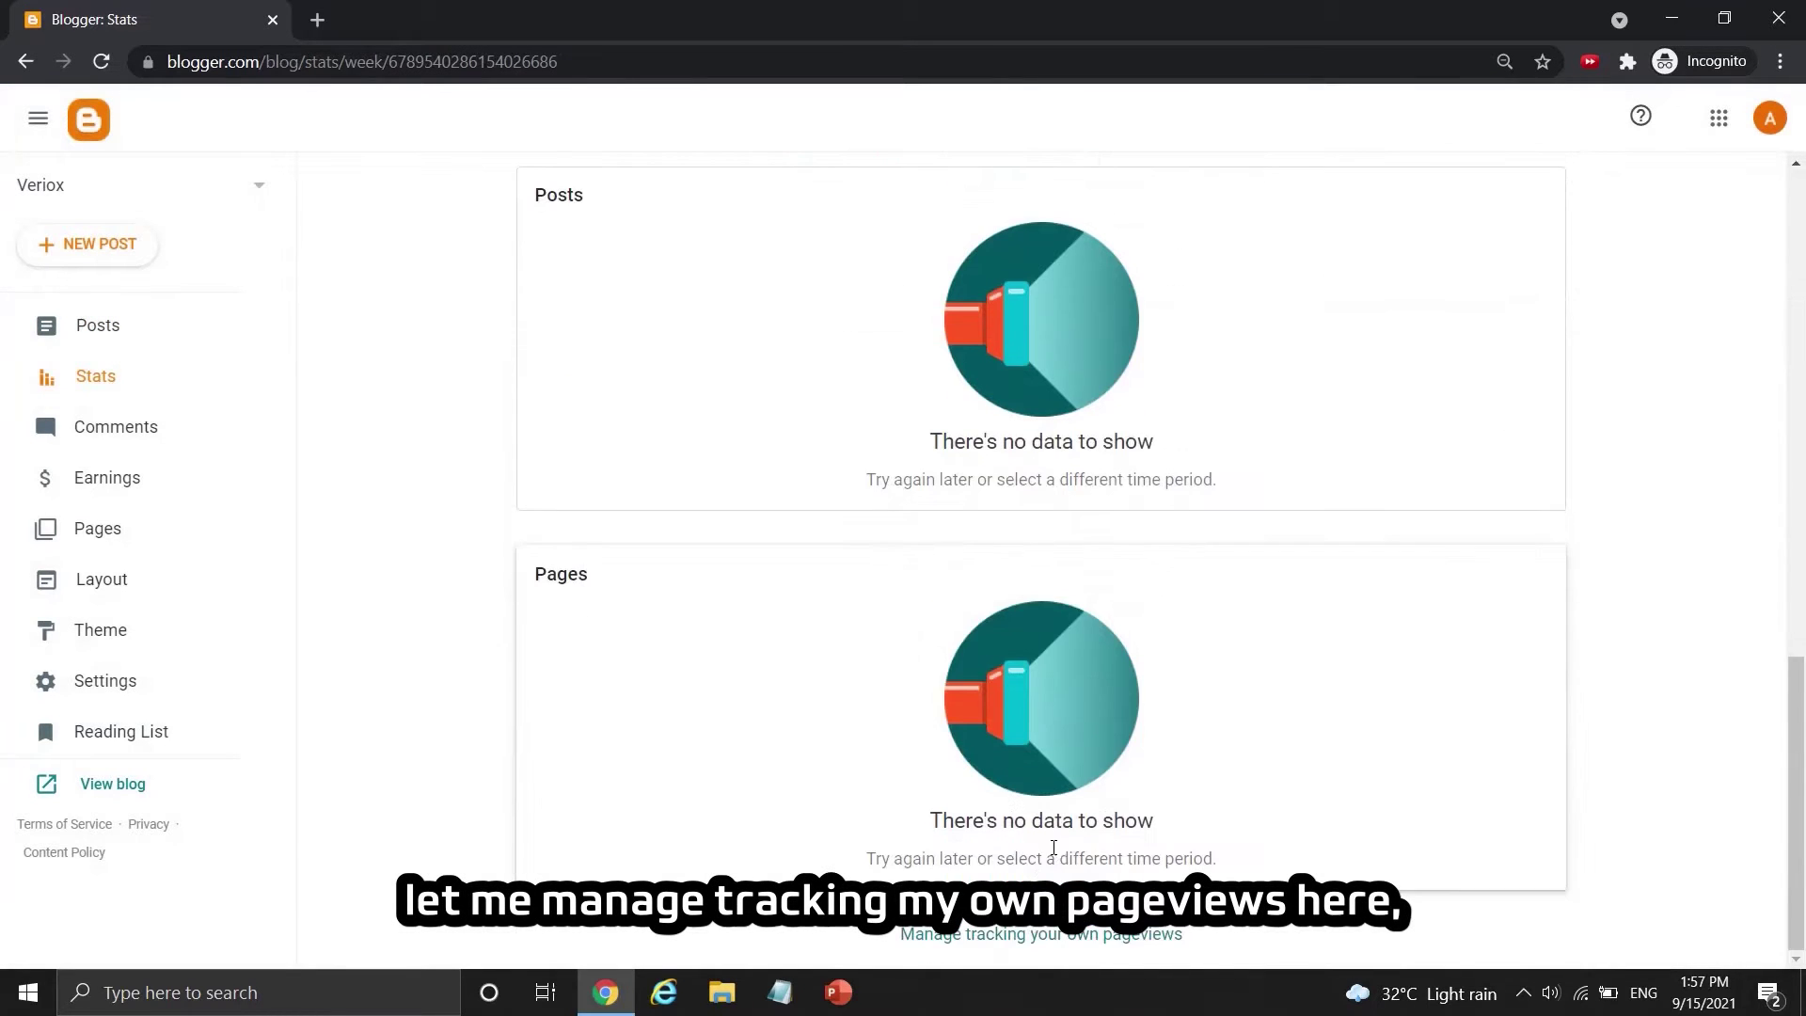
{"action": "left_click", "coordinate": [1081, 931]}
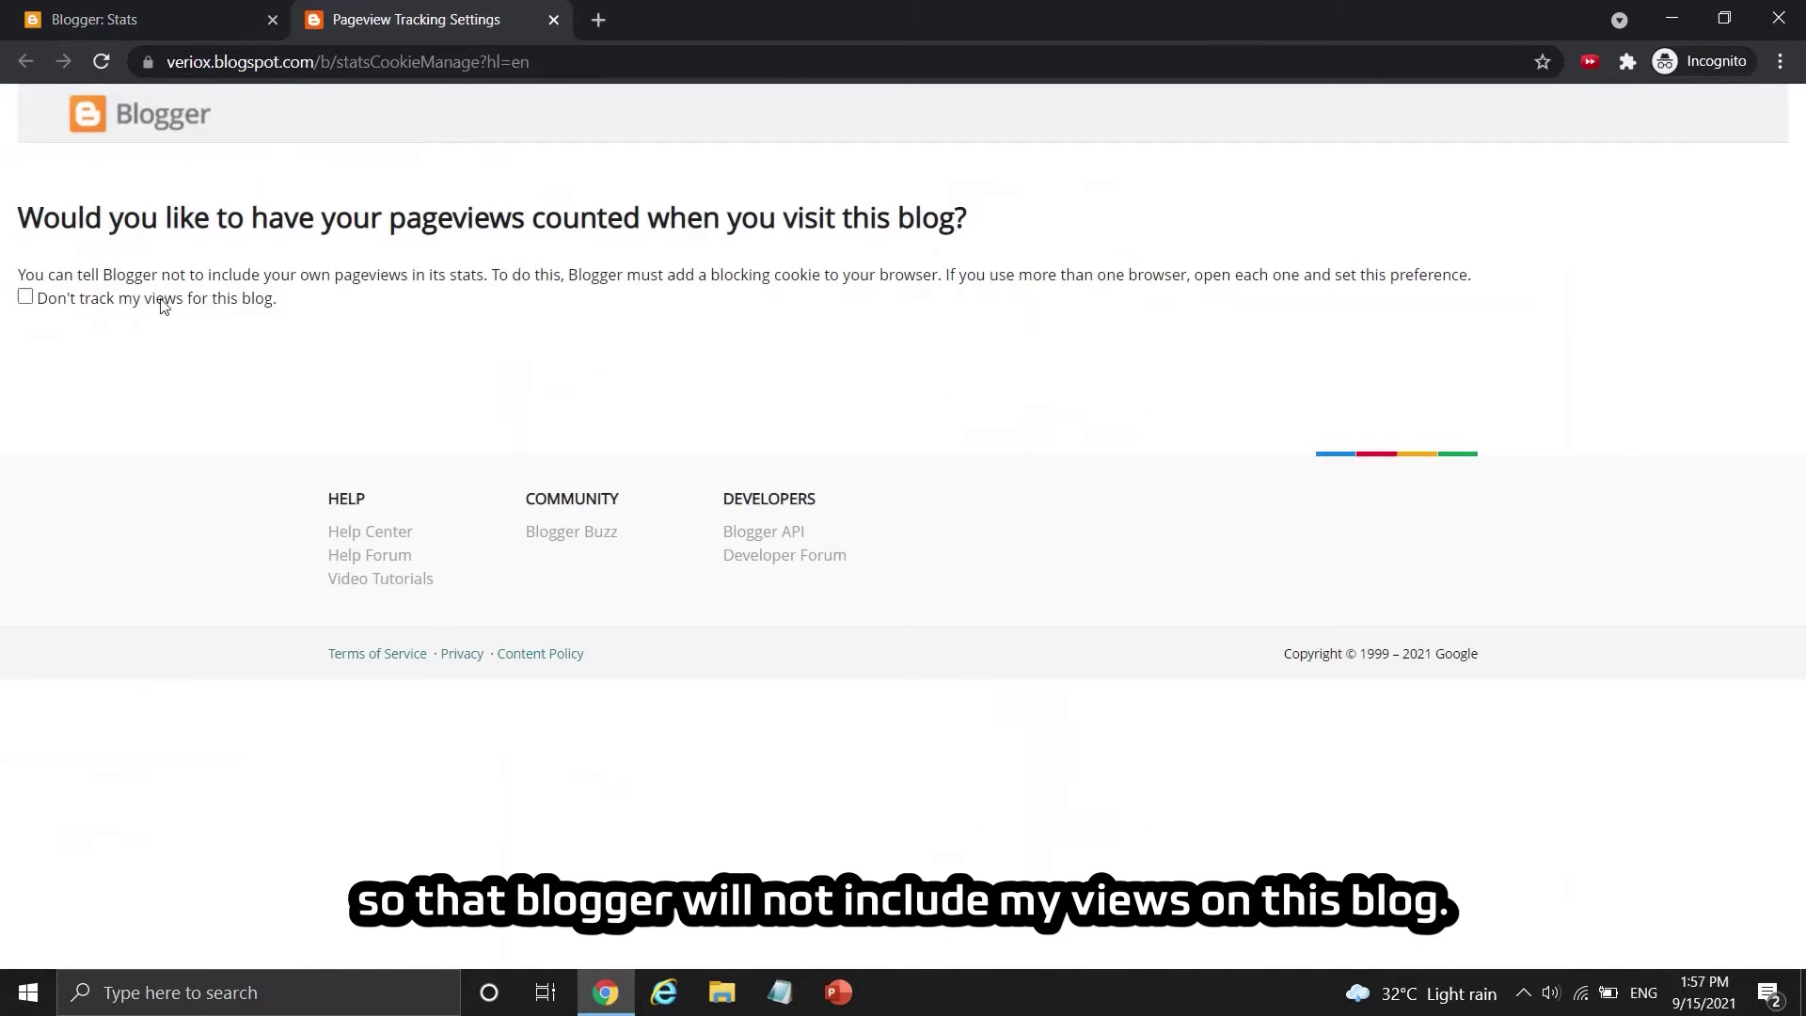
{"action": "left_click", "coordinate": [161, 301]}
{"action": "left_click", "coordinate": [553, 20]}
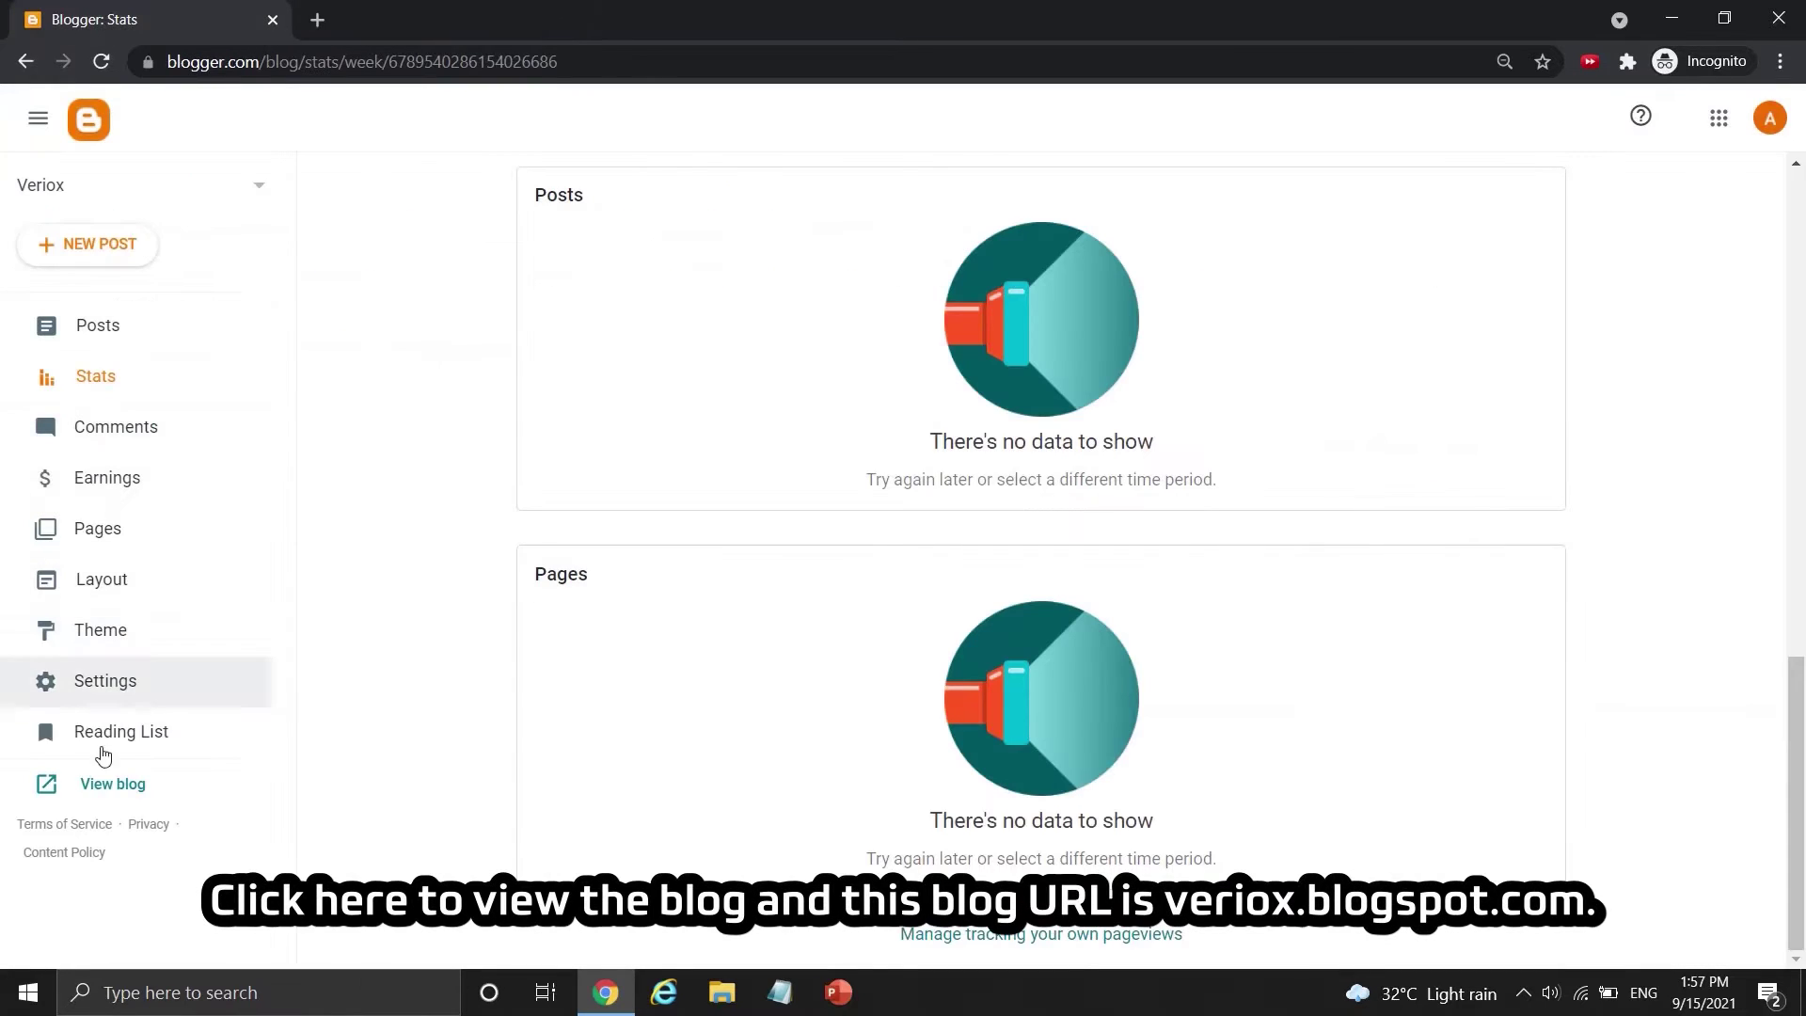
- View the live Veriox blog and its author profile in new tabs, then return to Stats
{"action": "left_click", "coordinate": [98, 792]}
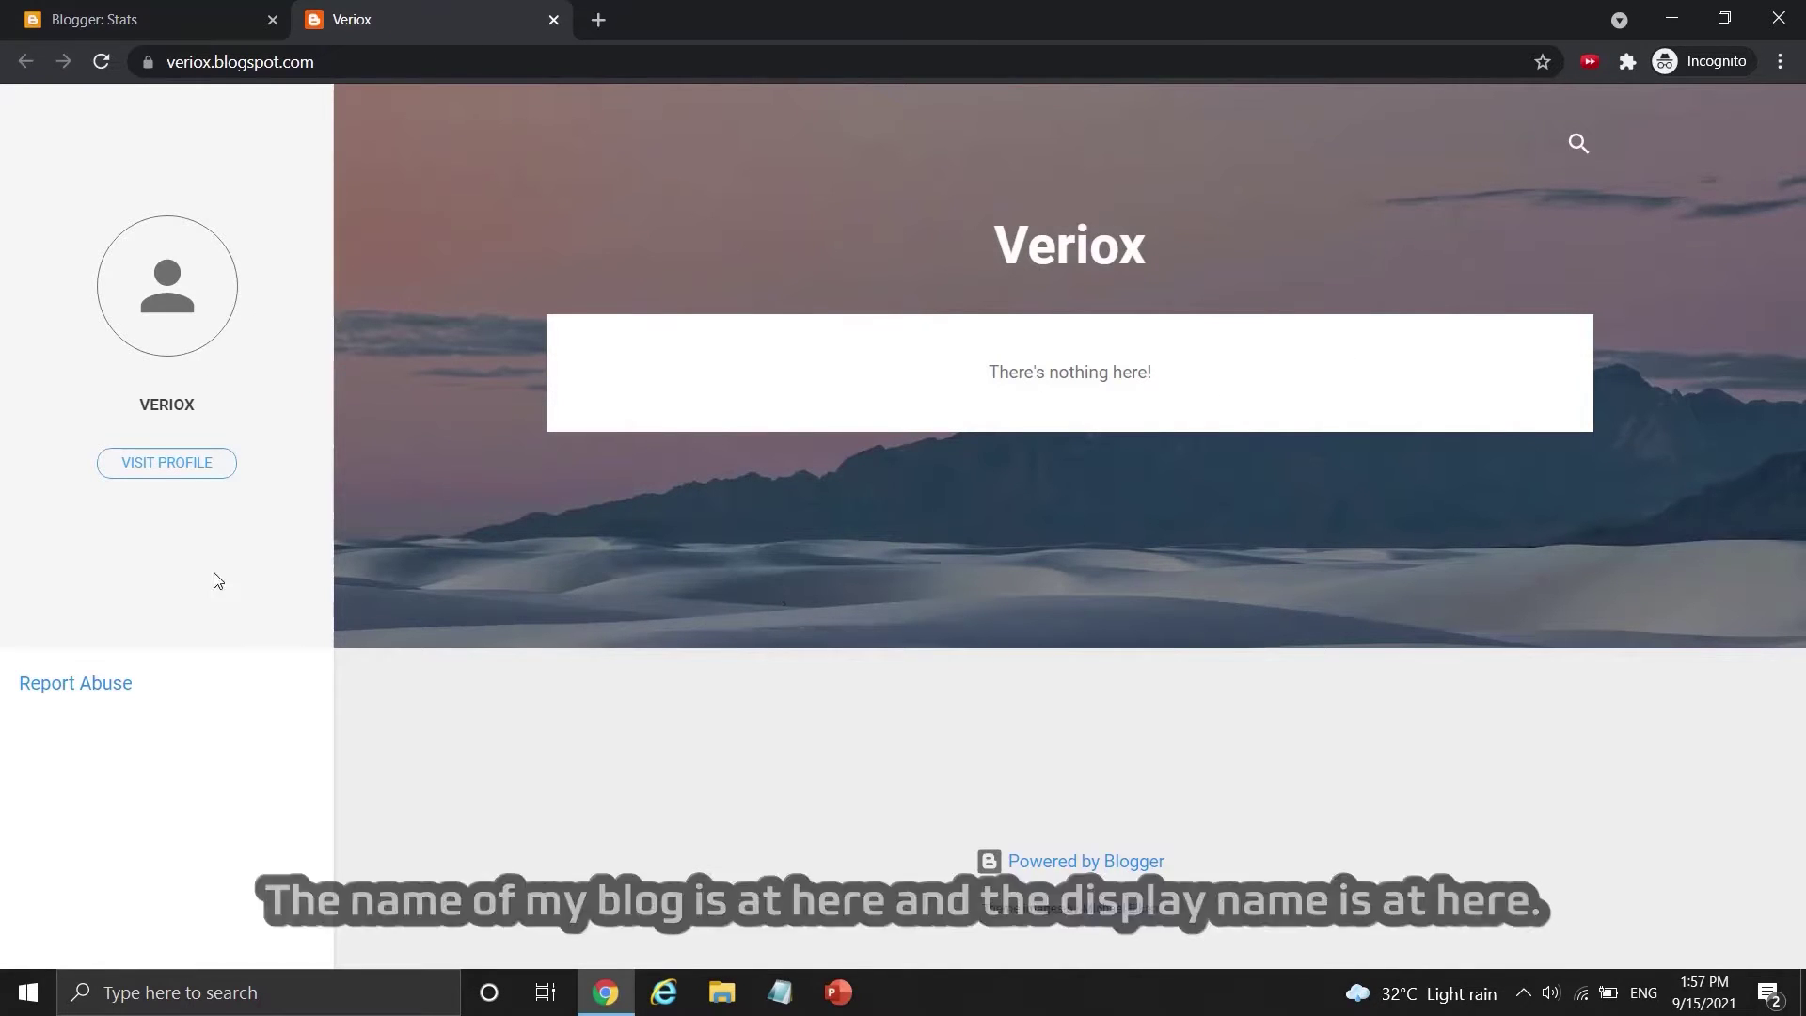
{"action": "middle_click", "coordinate": [157, 467]}
{"action": "left_click", "coordinate": [611, 14]}
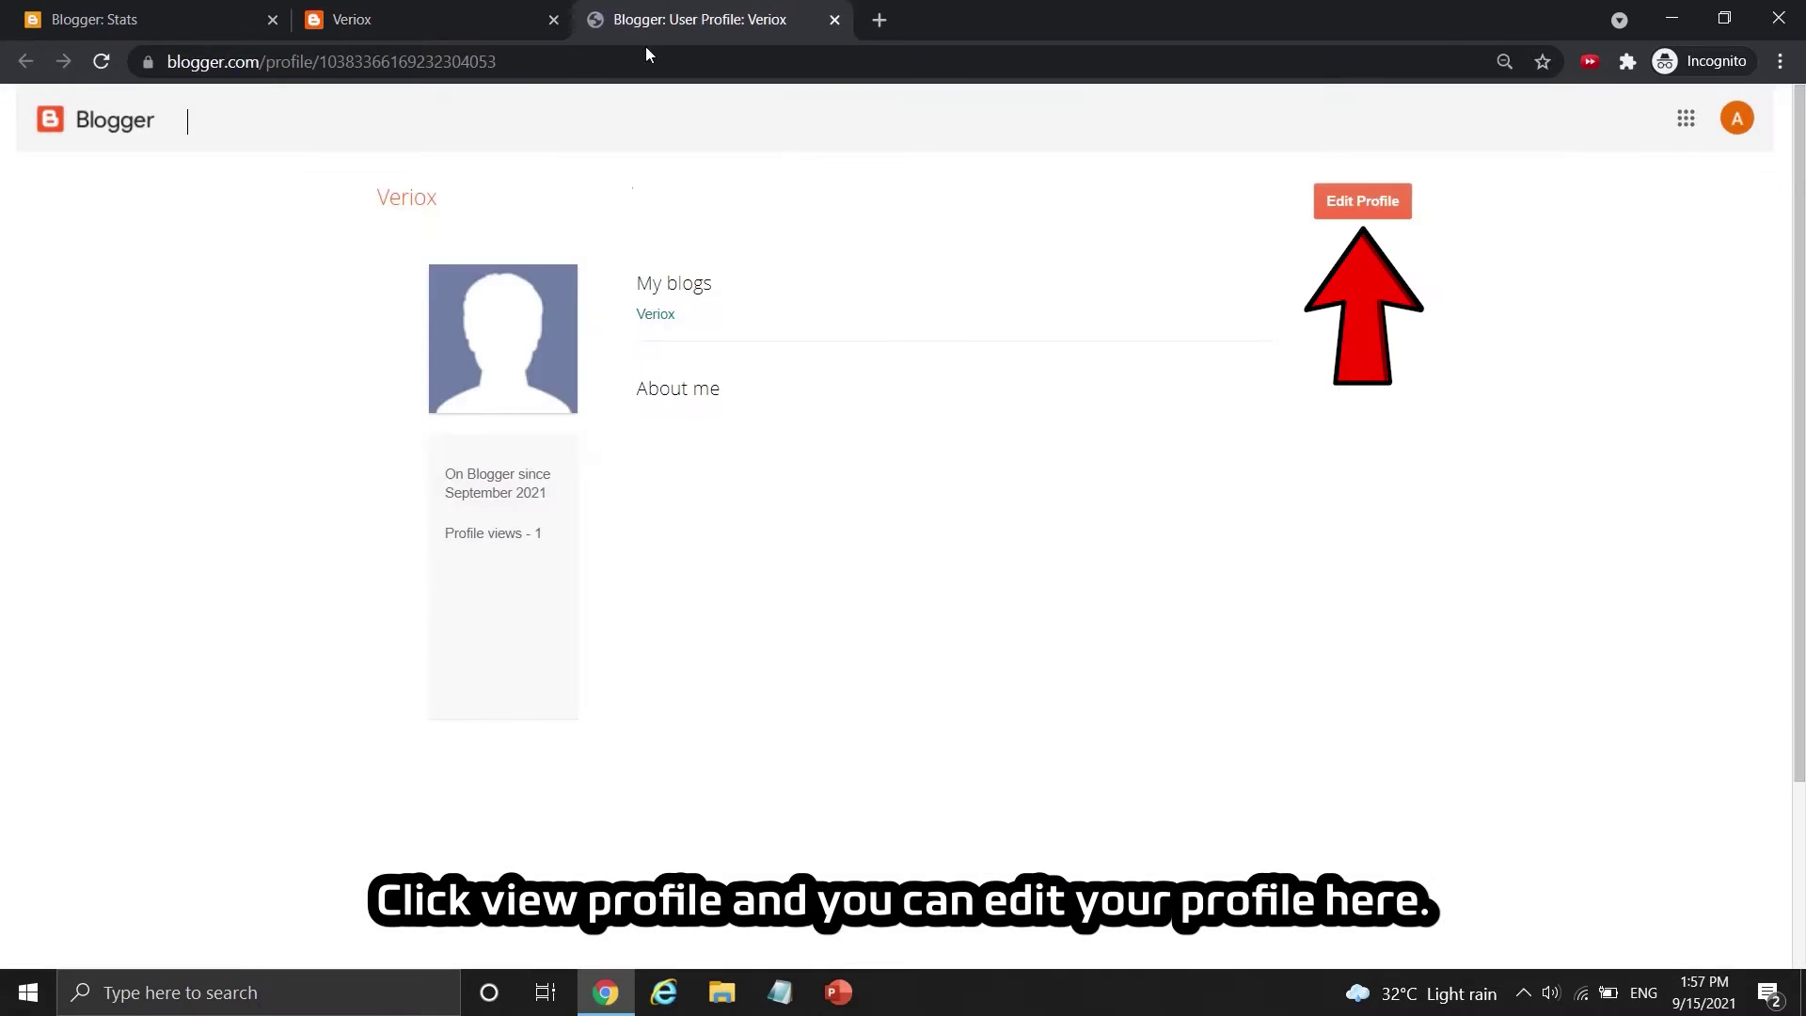
{"action": "left_click", "coordinate": [833, 19]}
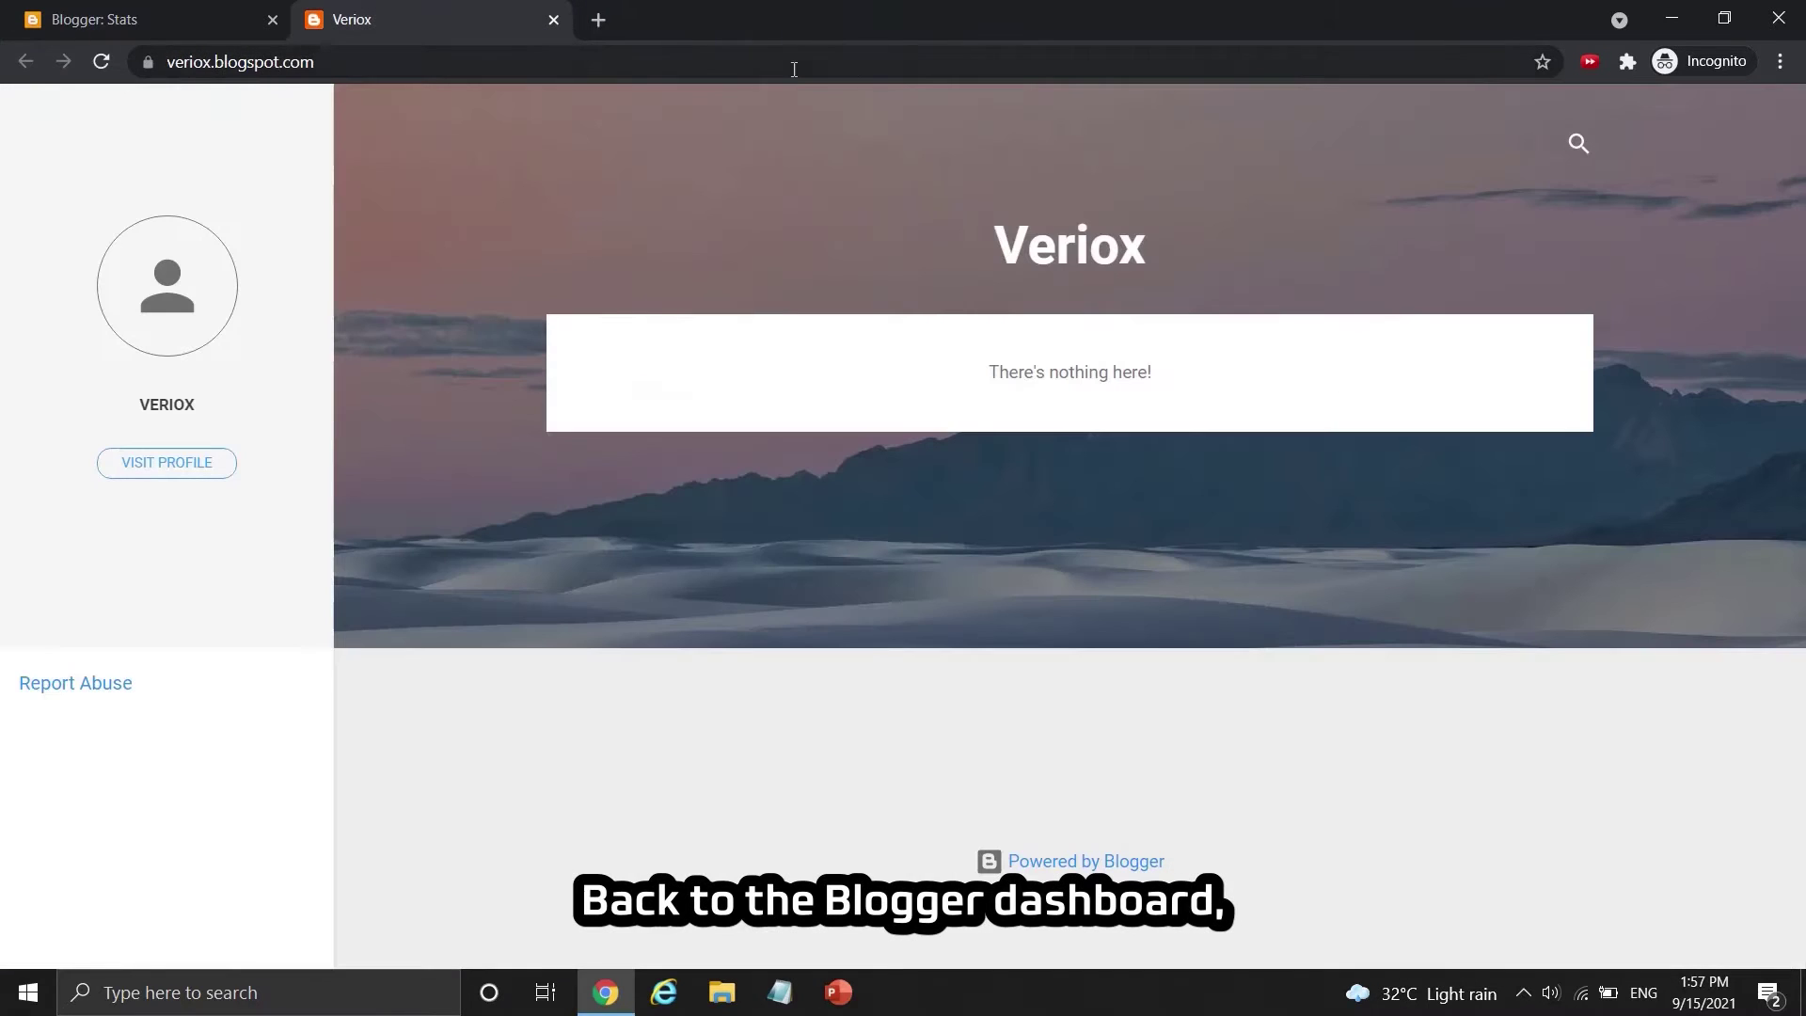
{"action": "left_click", "coordinate": [152, 17]}
- Close the live blog tab and review the Posts, Stats and Comments pages
{"action": "left_click", "coordinate": [555, 19]}
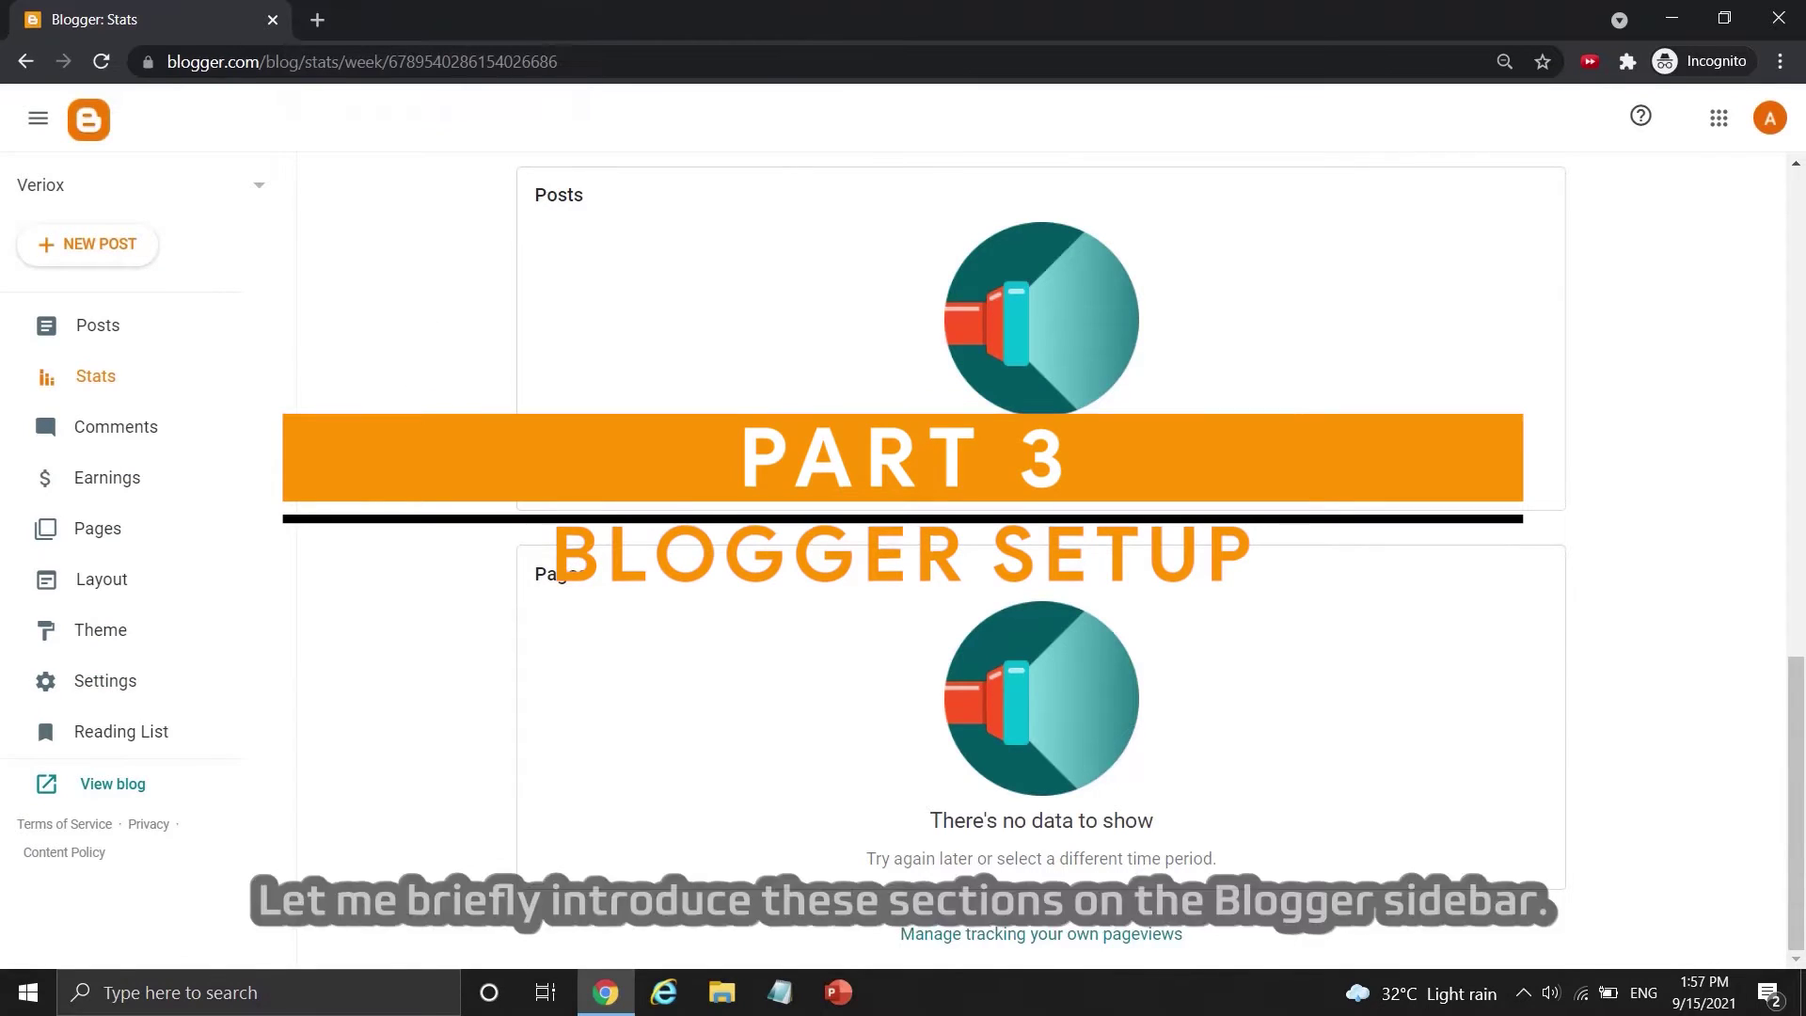
{"action": "left_click", "coordinate": [141, 330]}
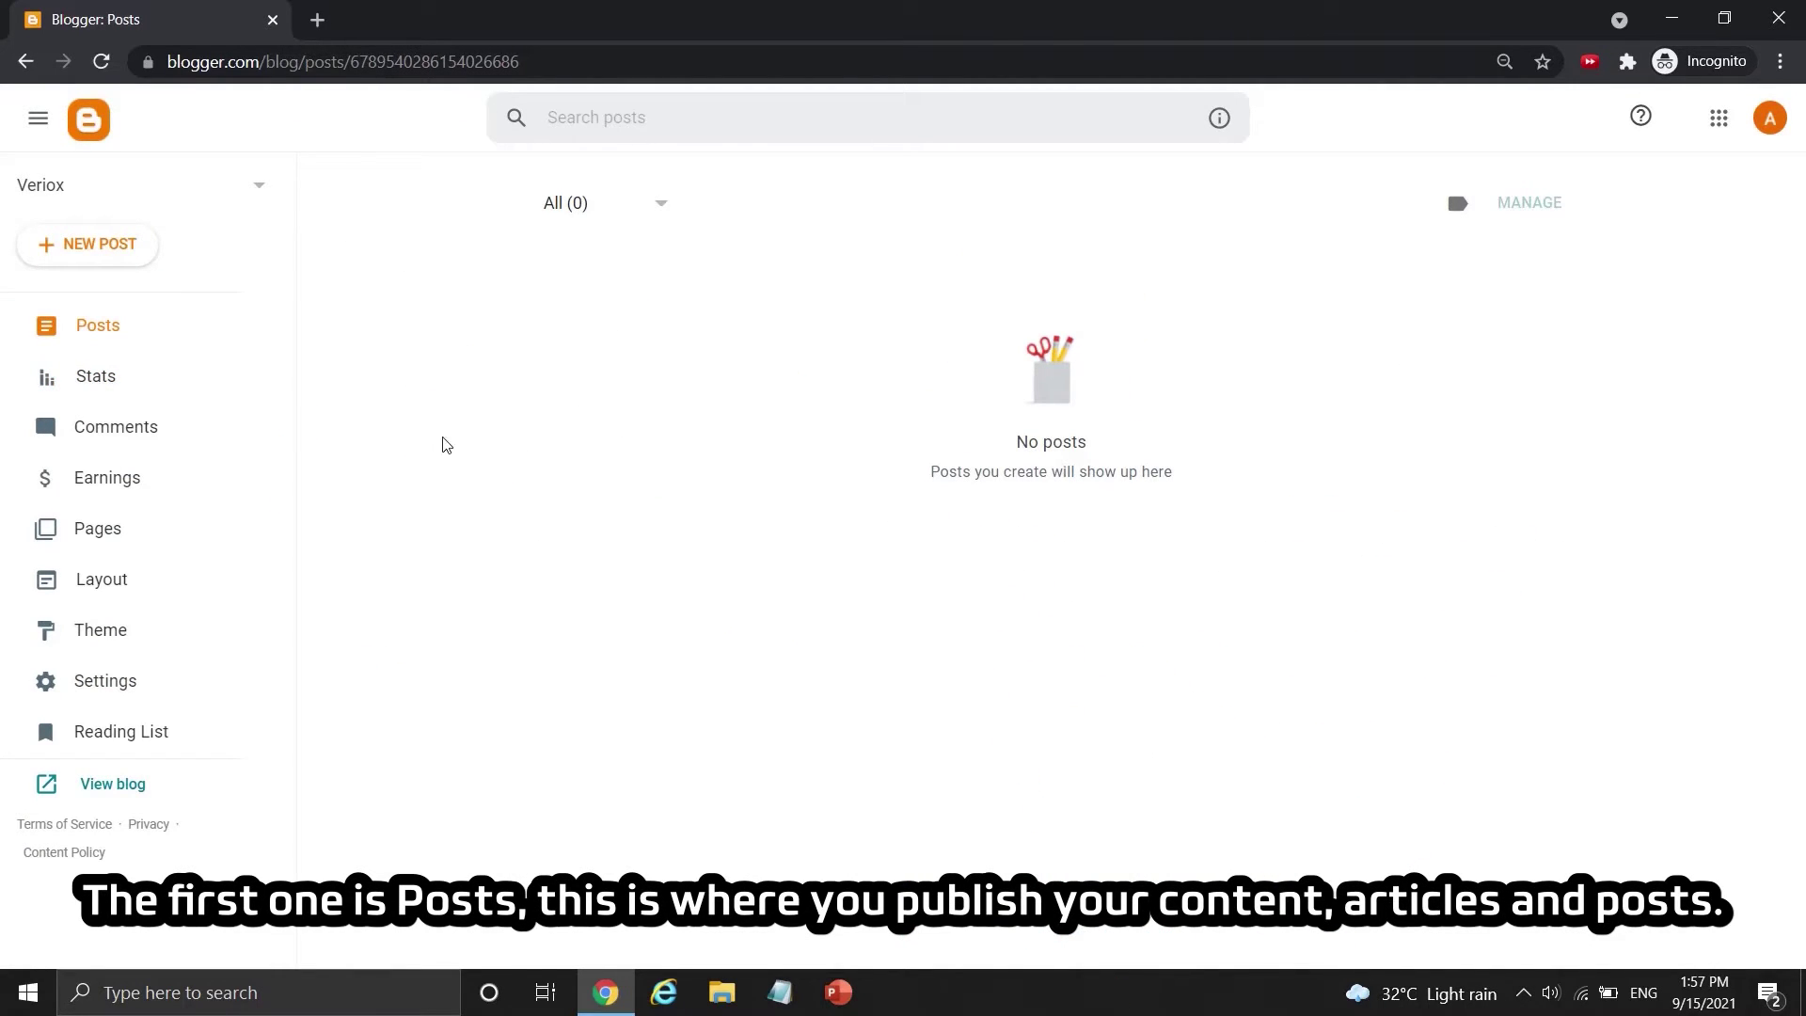
{"action": "left_click", "coordinate": [166, 393]}
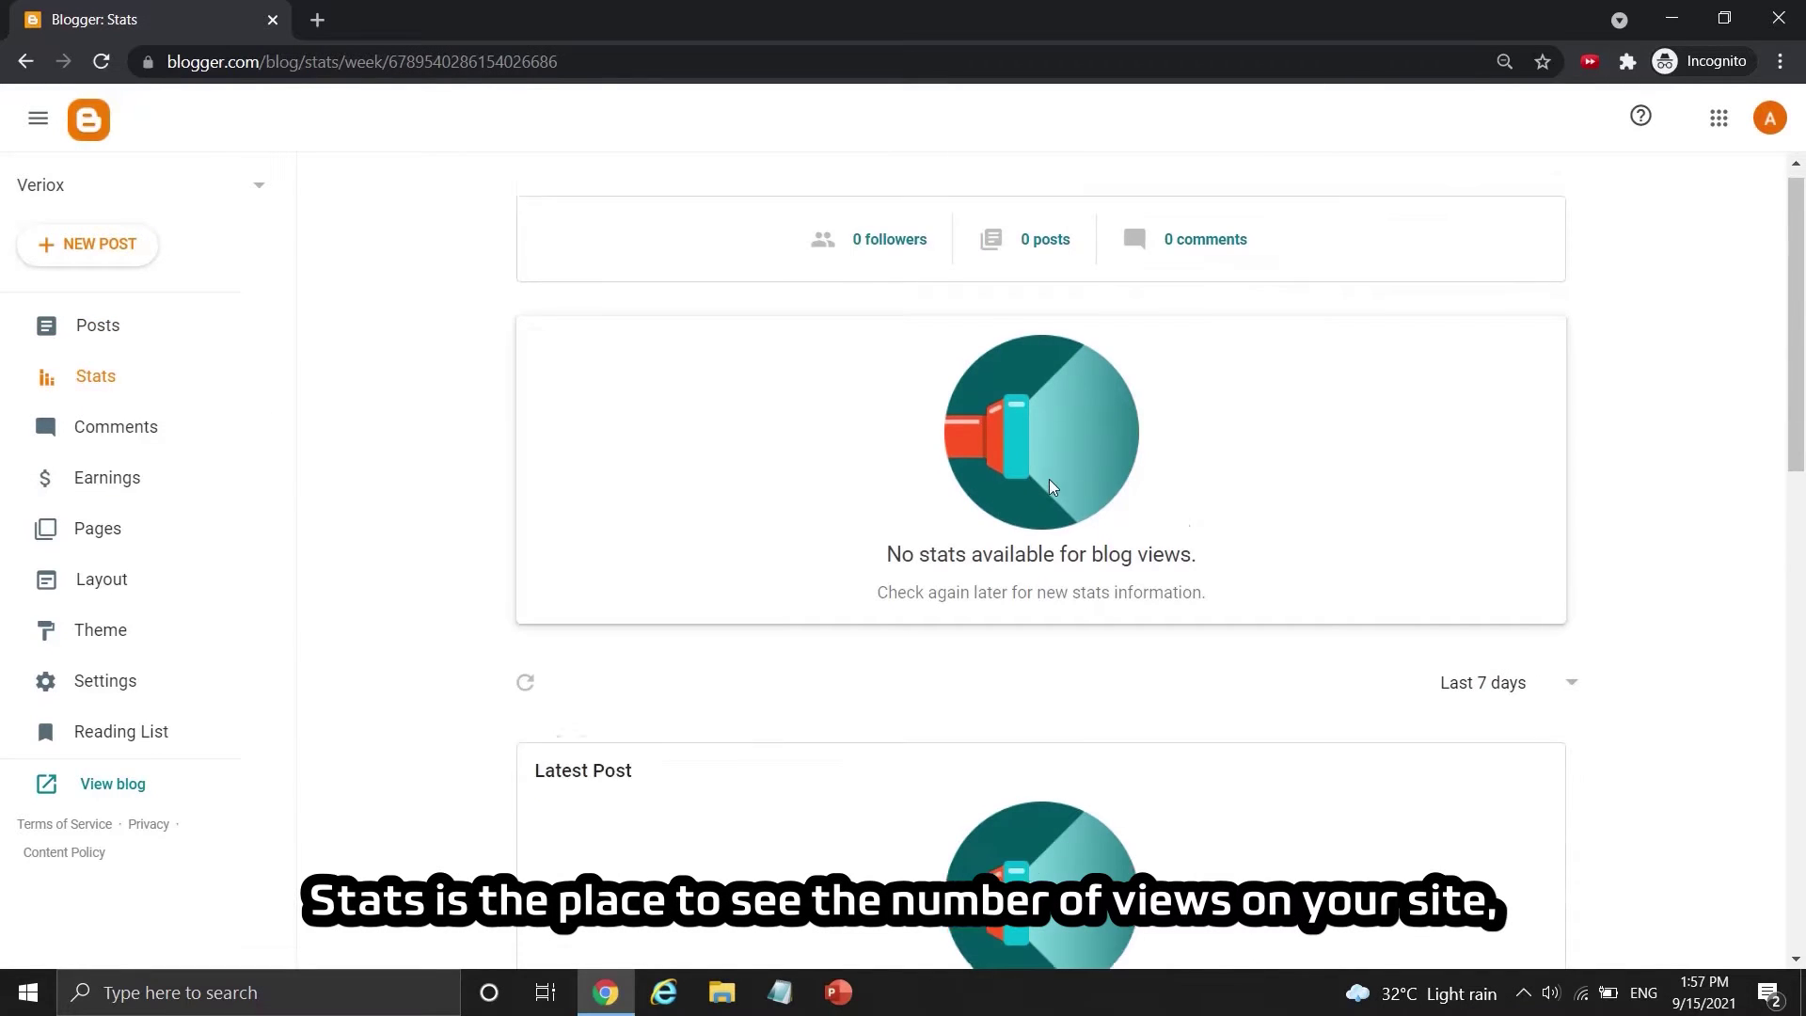
{"action": "scroll", "coordinate": [1051, 484], "scroll_direction": "down", "scroll_amount": 8}
{"action": "scroll", "coordinate": [1029, 568], "scroll_direction": "down", "scroll_amount": 4}
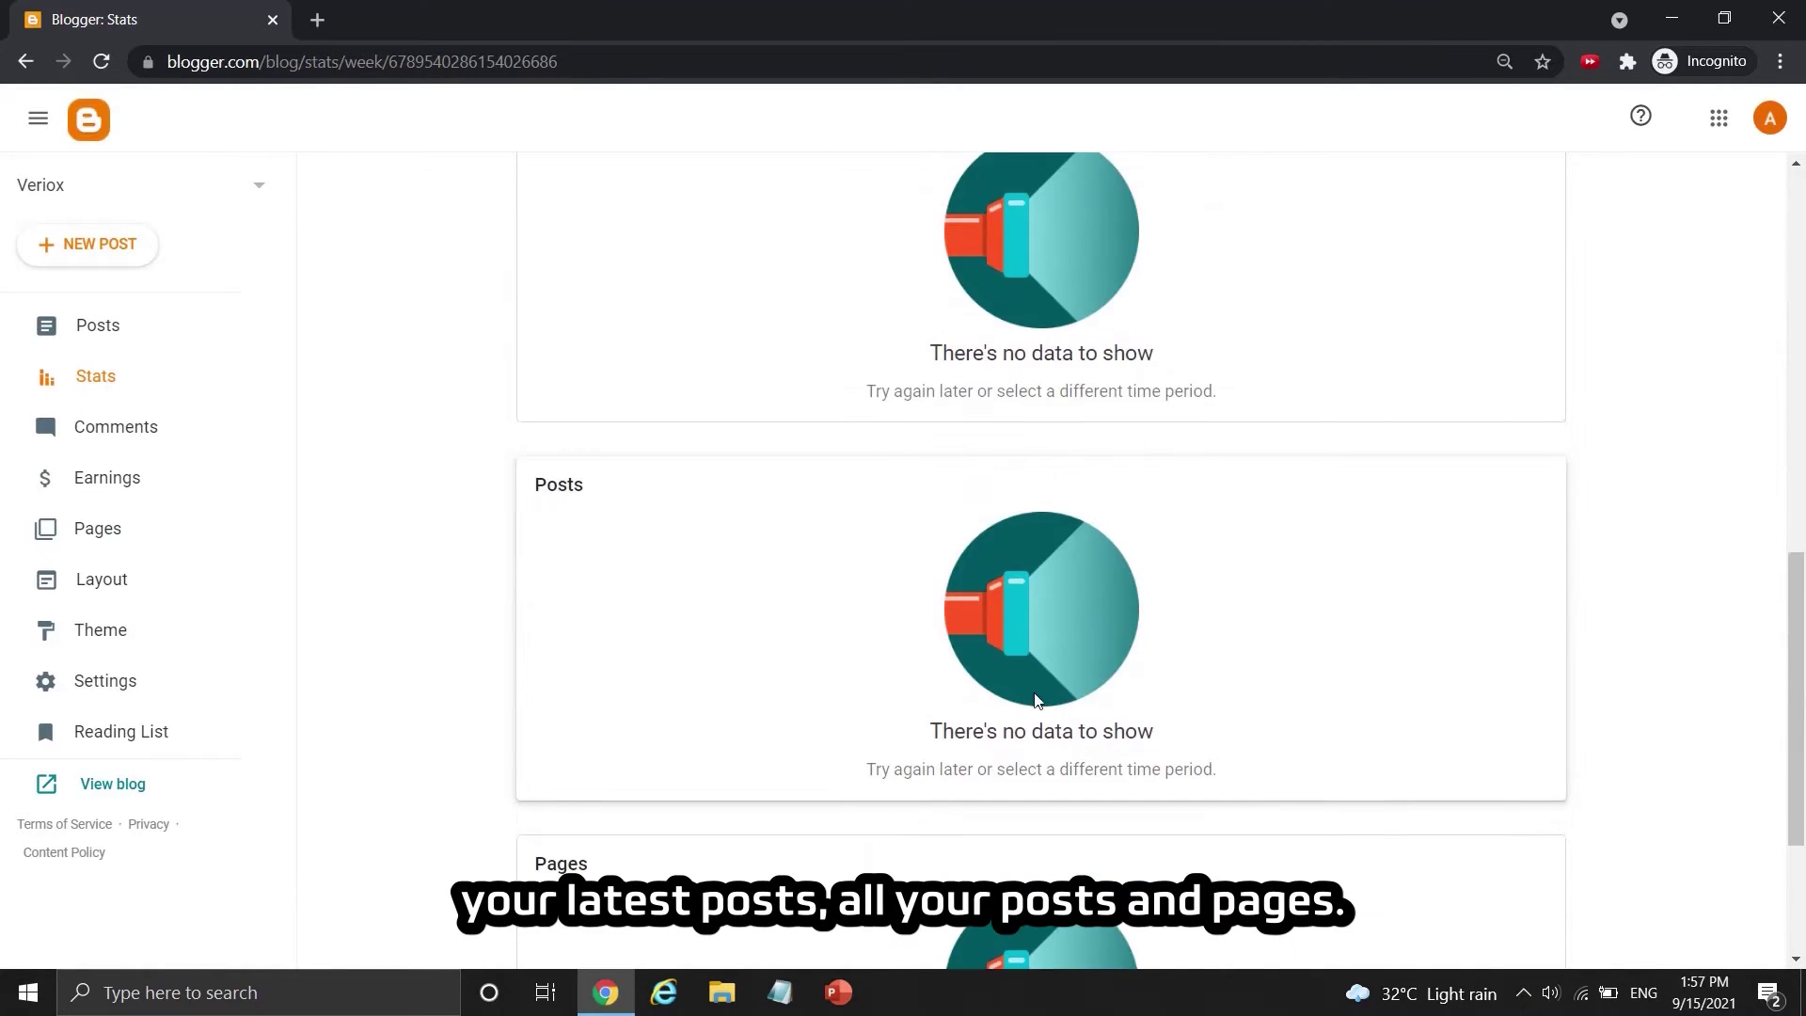
{"action": "scroll", "coordinate": [1035, 699], "scroll_direction": "down", "scroll_amount": 3}
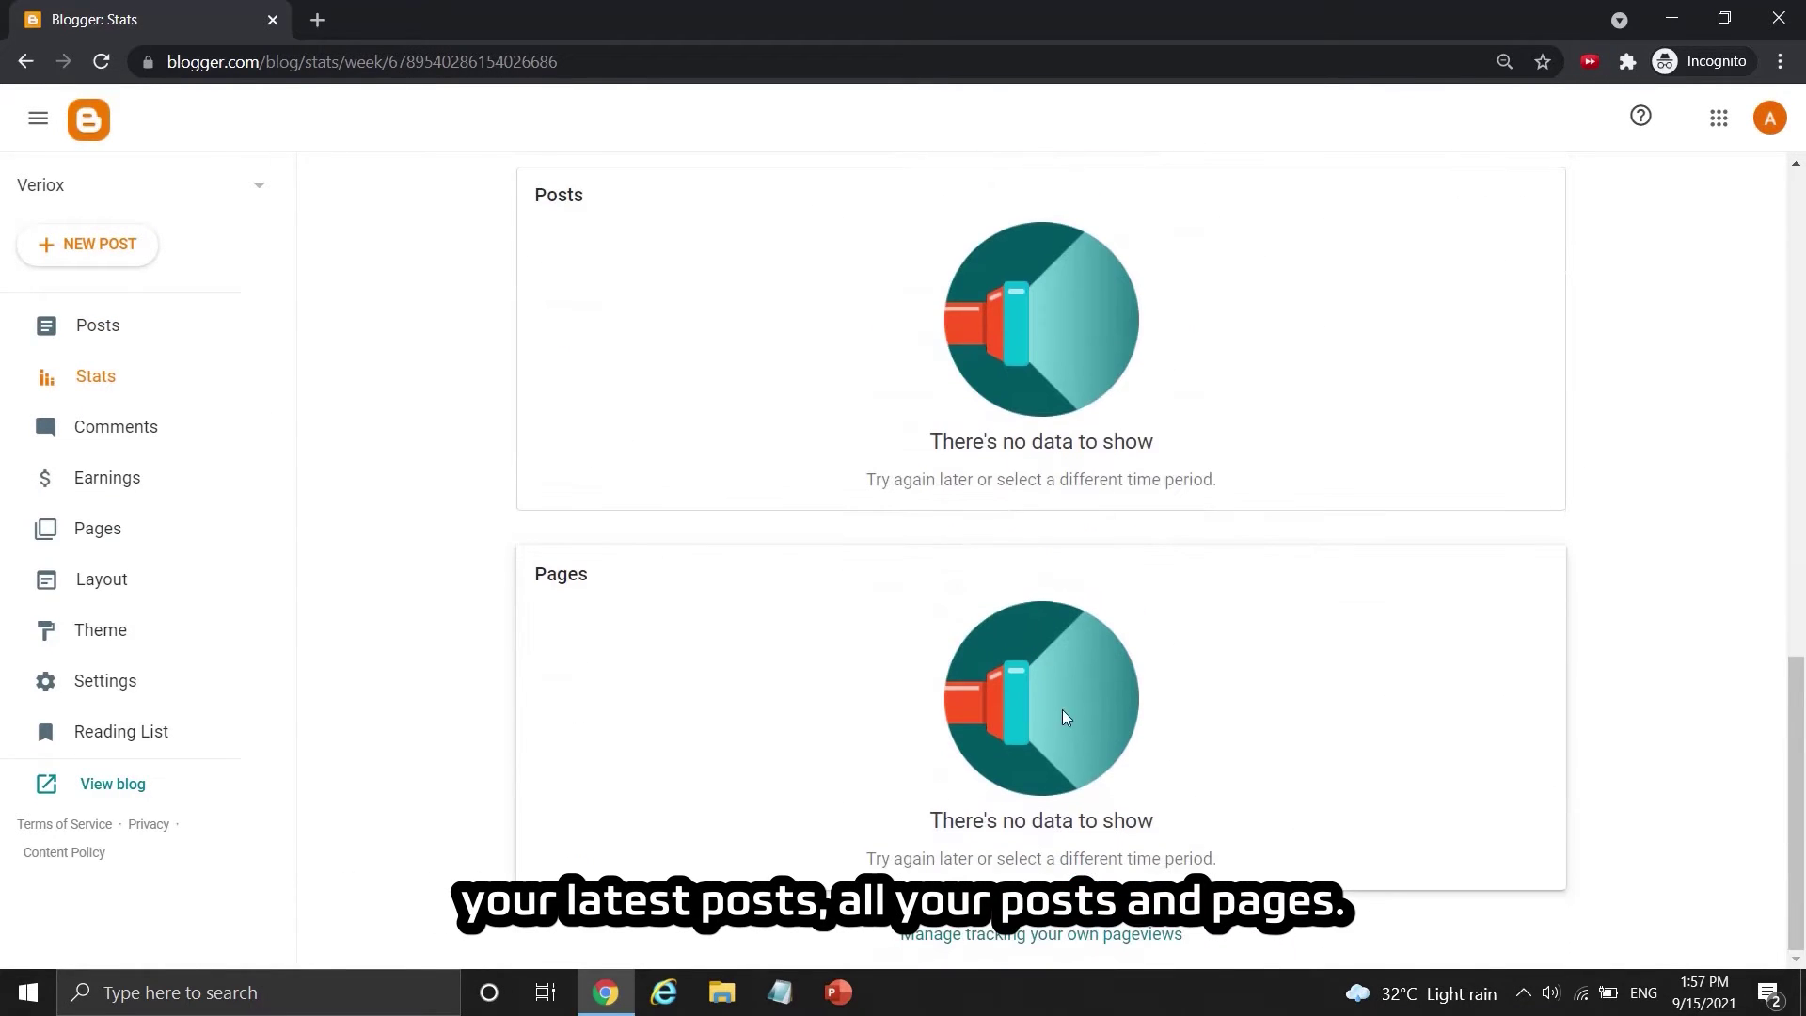
{"action": "left_click", "coordinate": [161, 424]}
{"action": "left_click", "coordinate": [704, 212]}
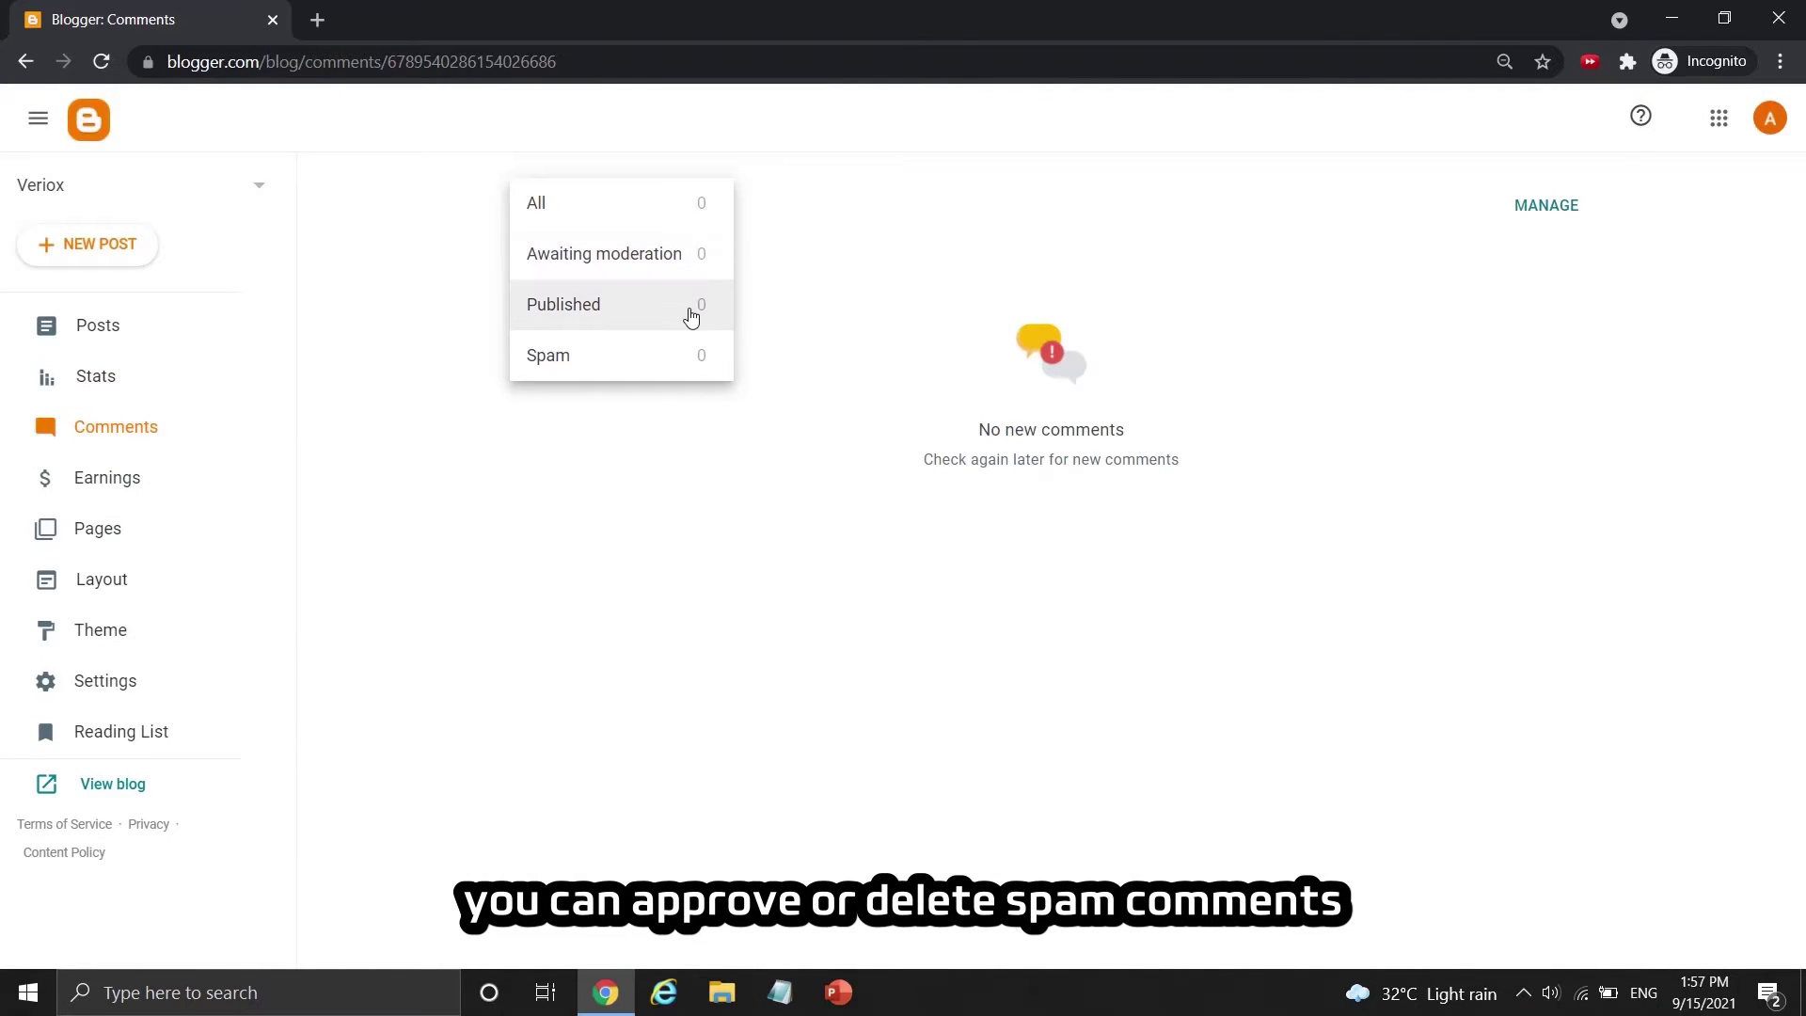
{"action": "left_click", "coordinate": [1151, 261]}
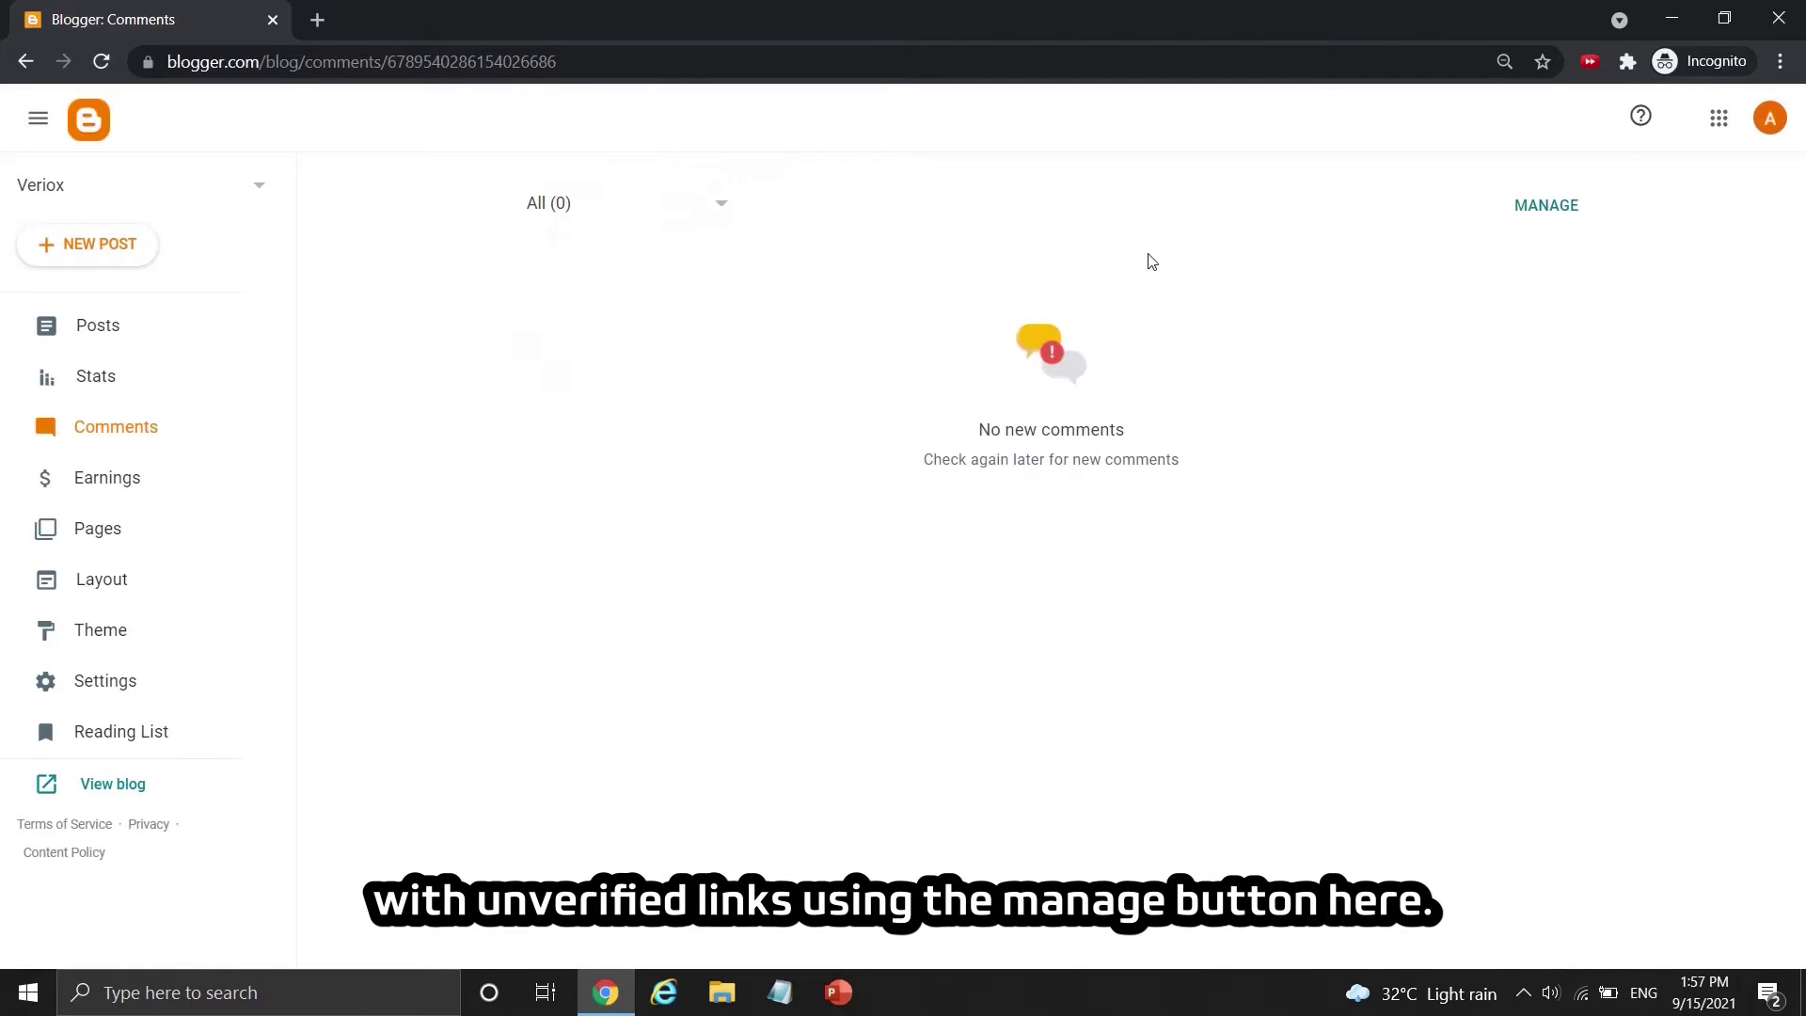
- Review the Earnings and Pages sections, leaving the page filter unchanged
{"action": "left_click", "coordinate": [156, 481]}
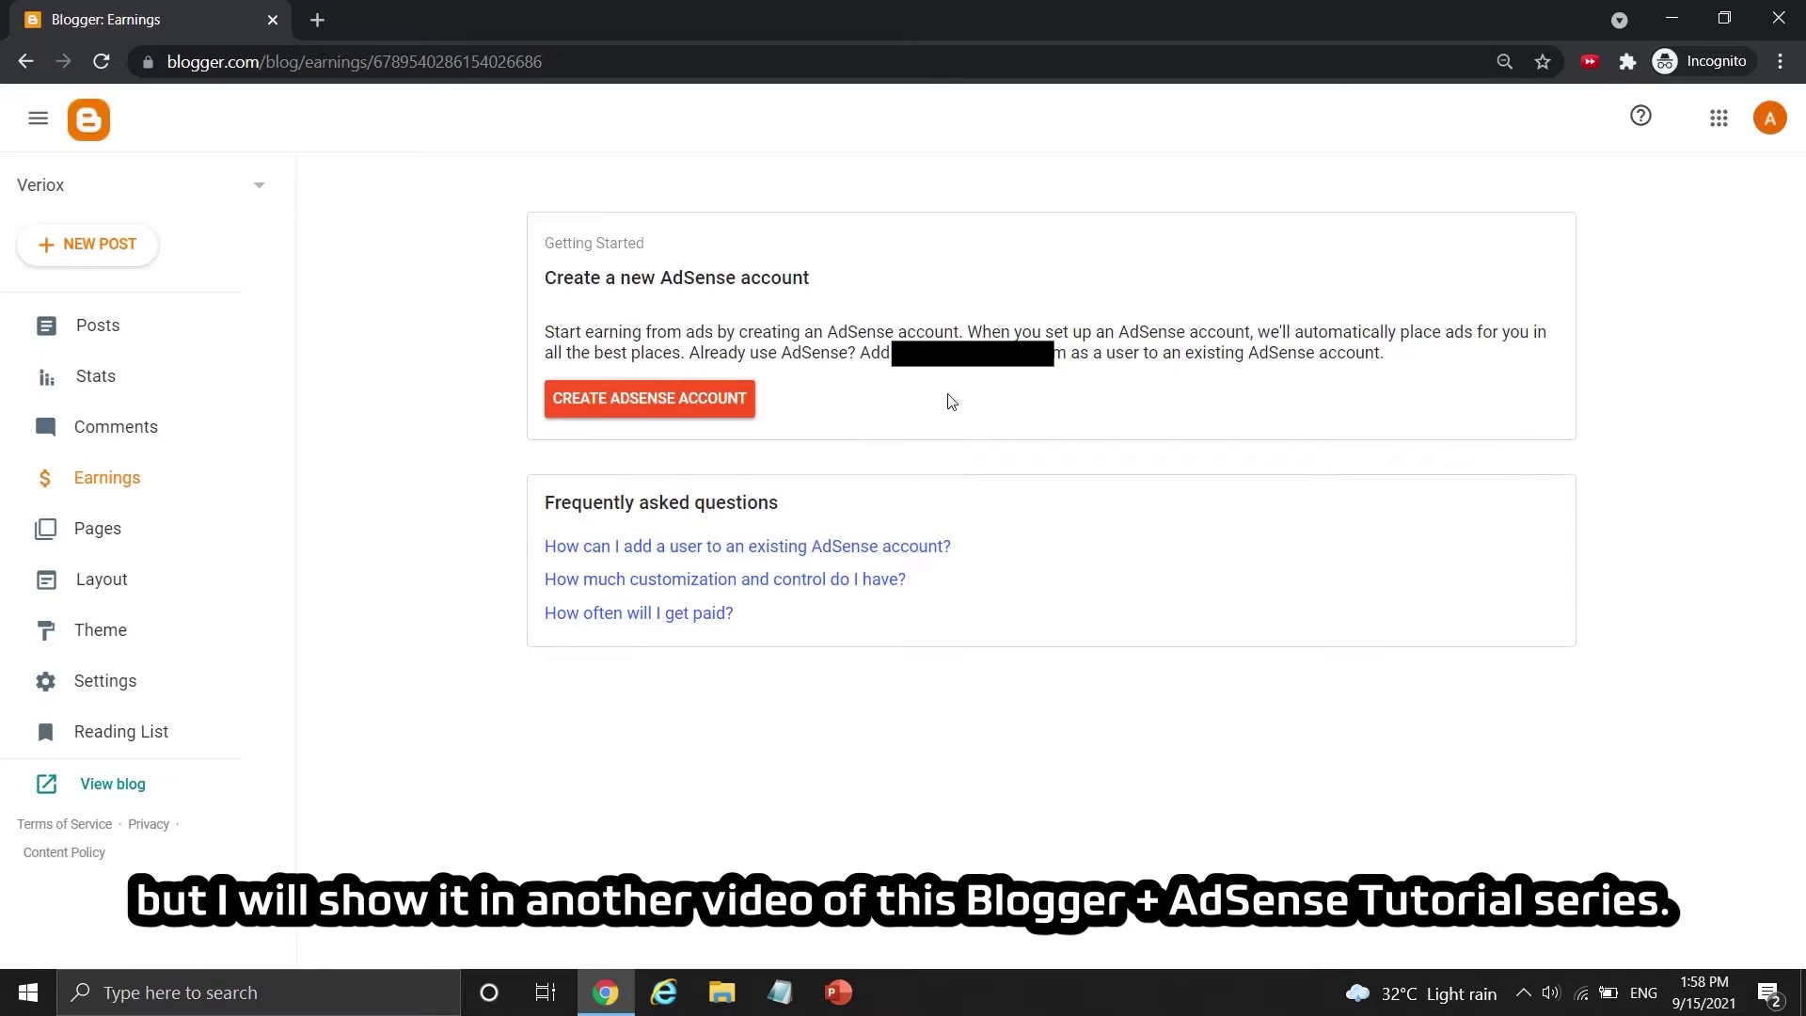
{"action": "left_click", "coordinate": [188, 515]}
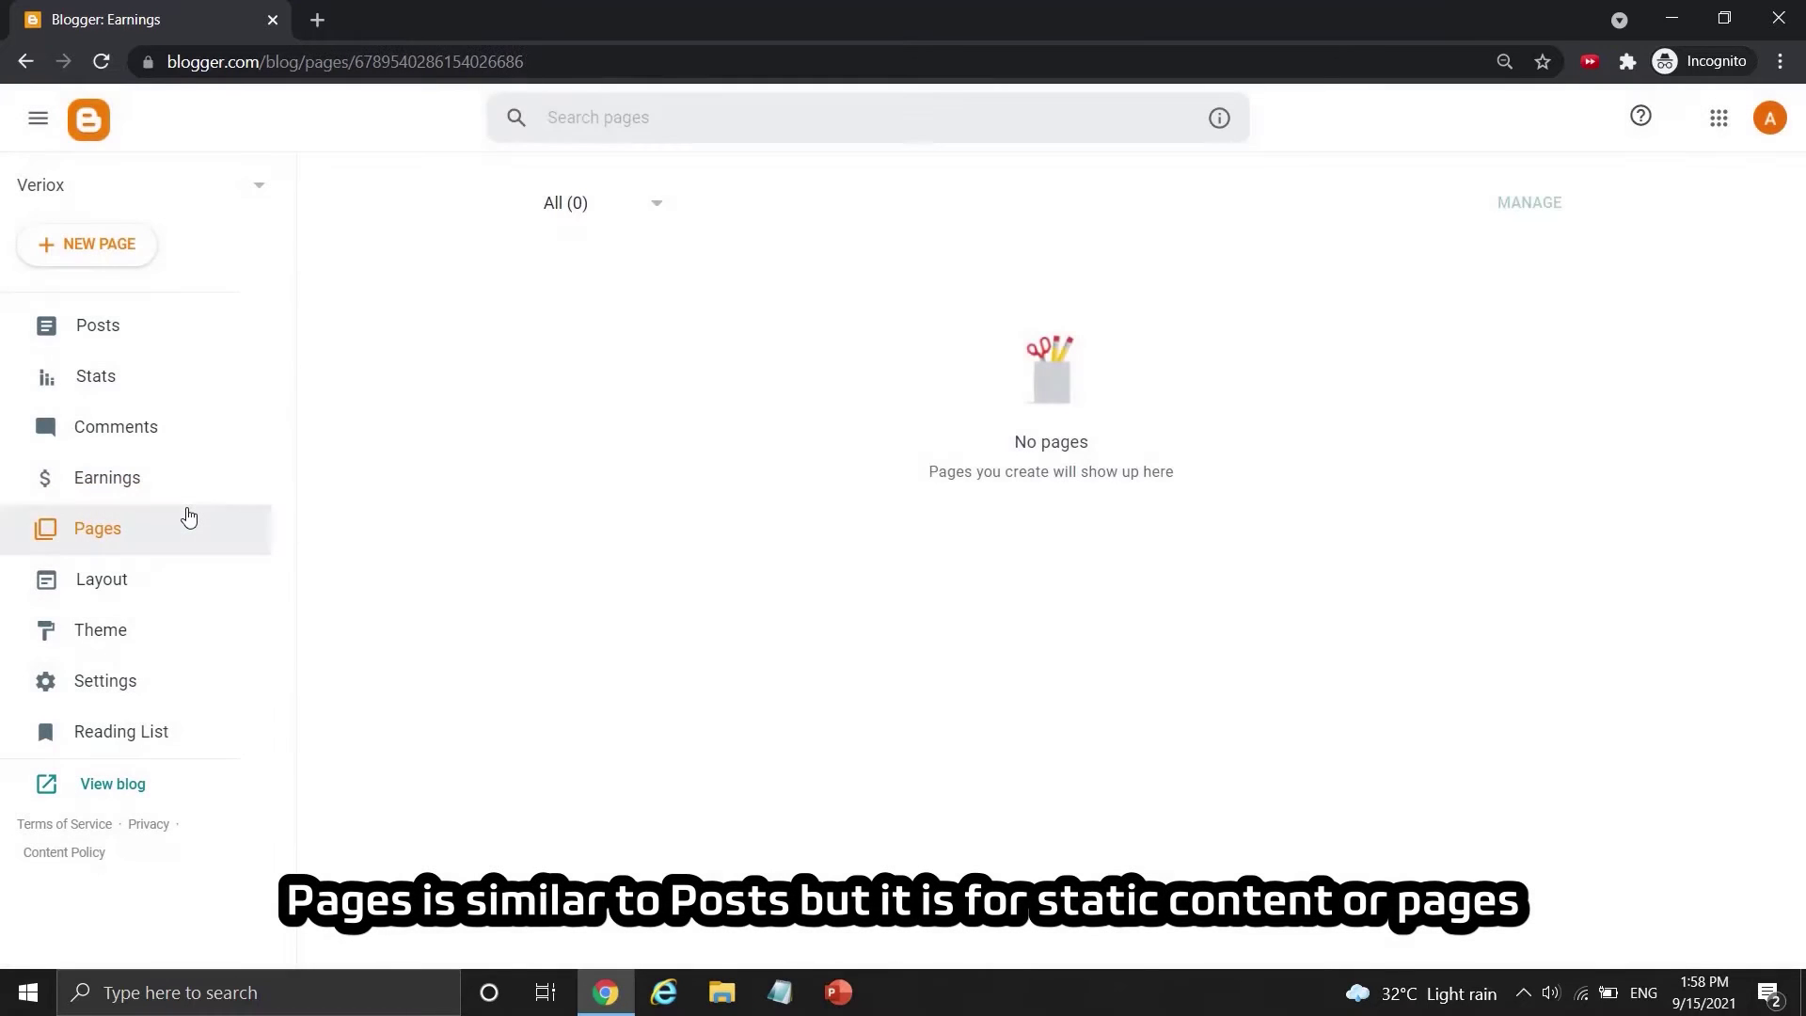
{"action": "left_click", "coordinate": [609, 218]}
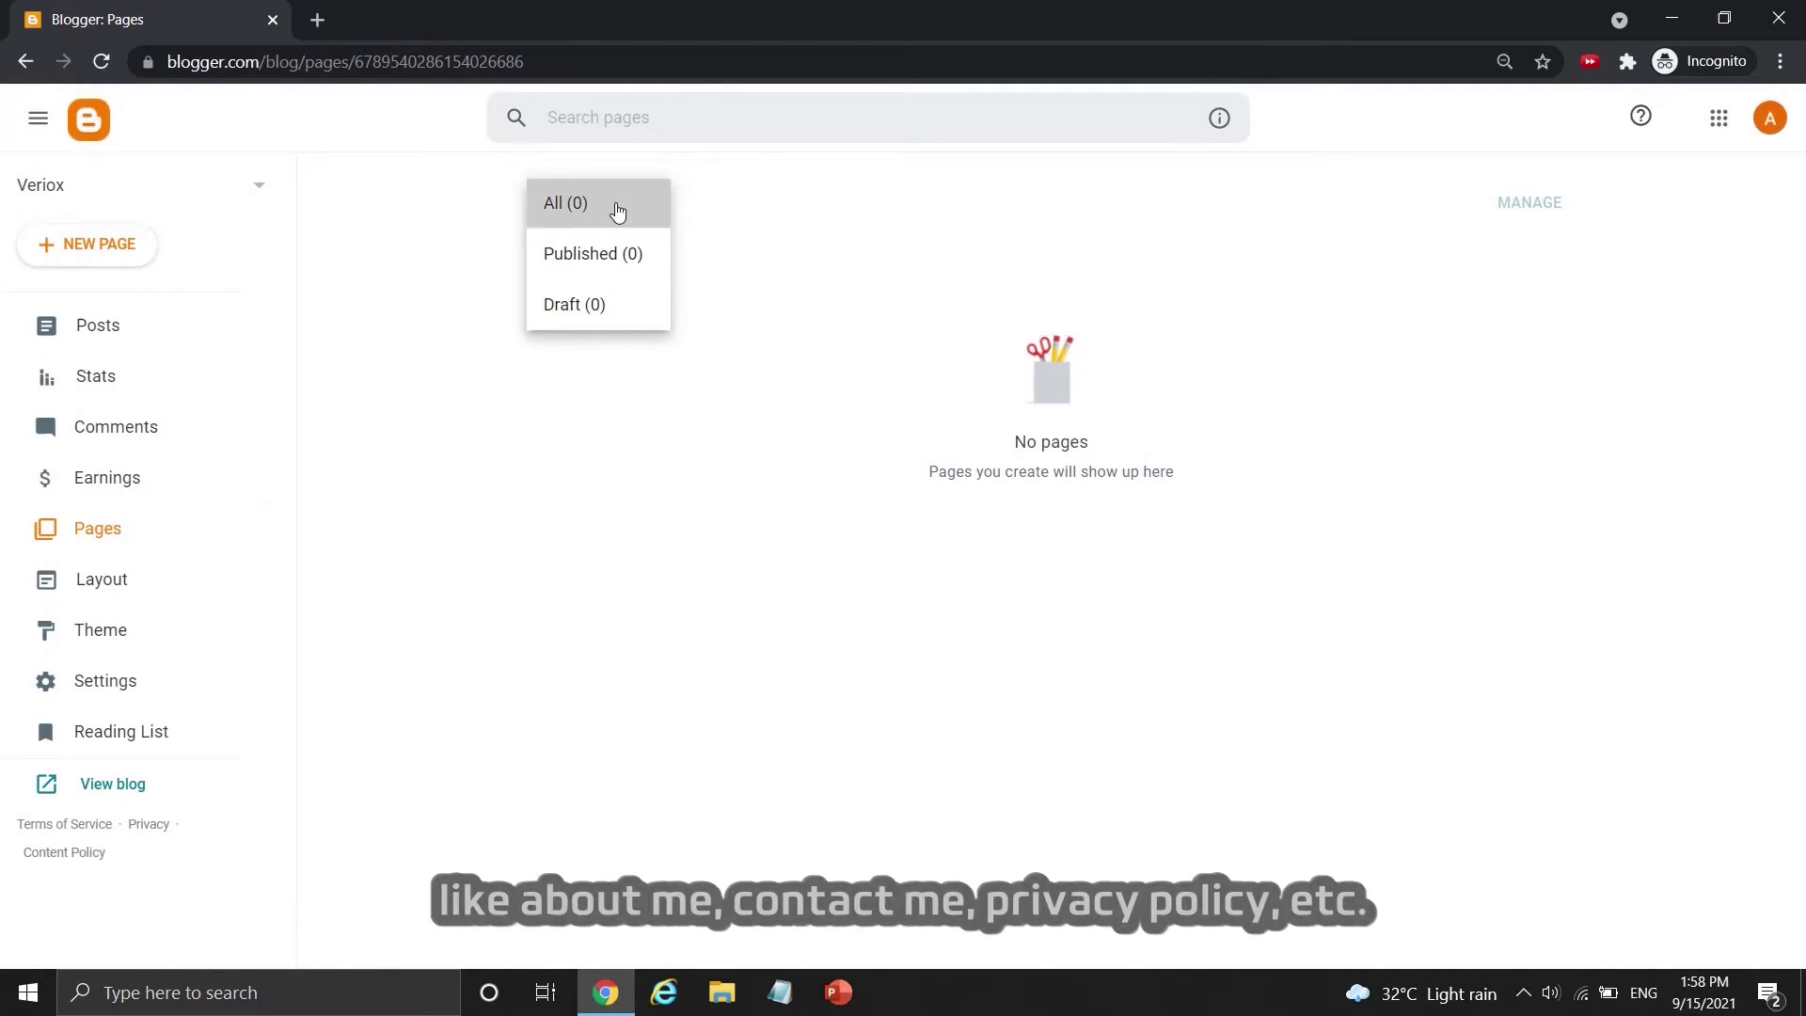
{"action": "left_click", "coordinate": [617, 210]}
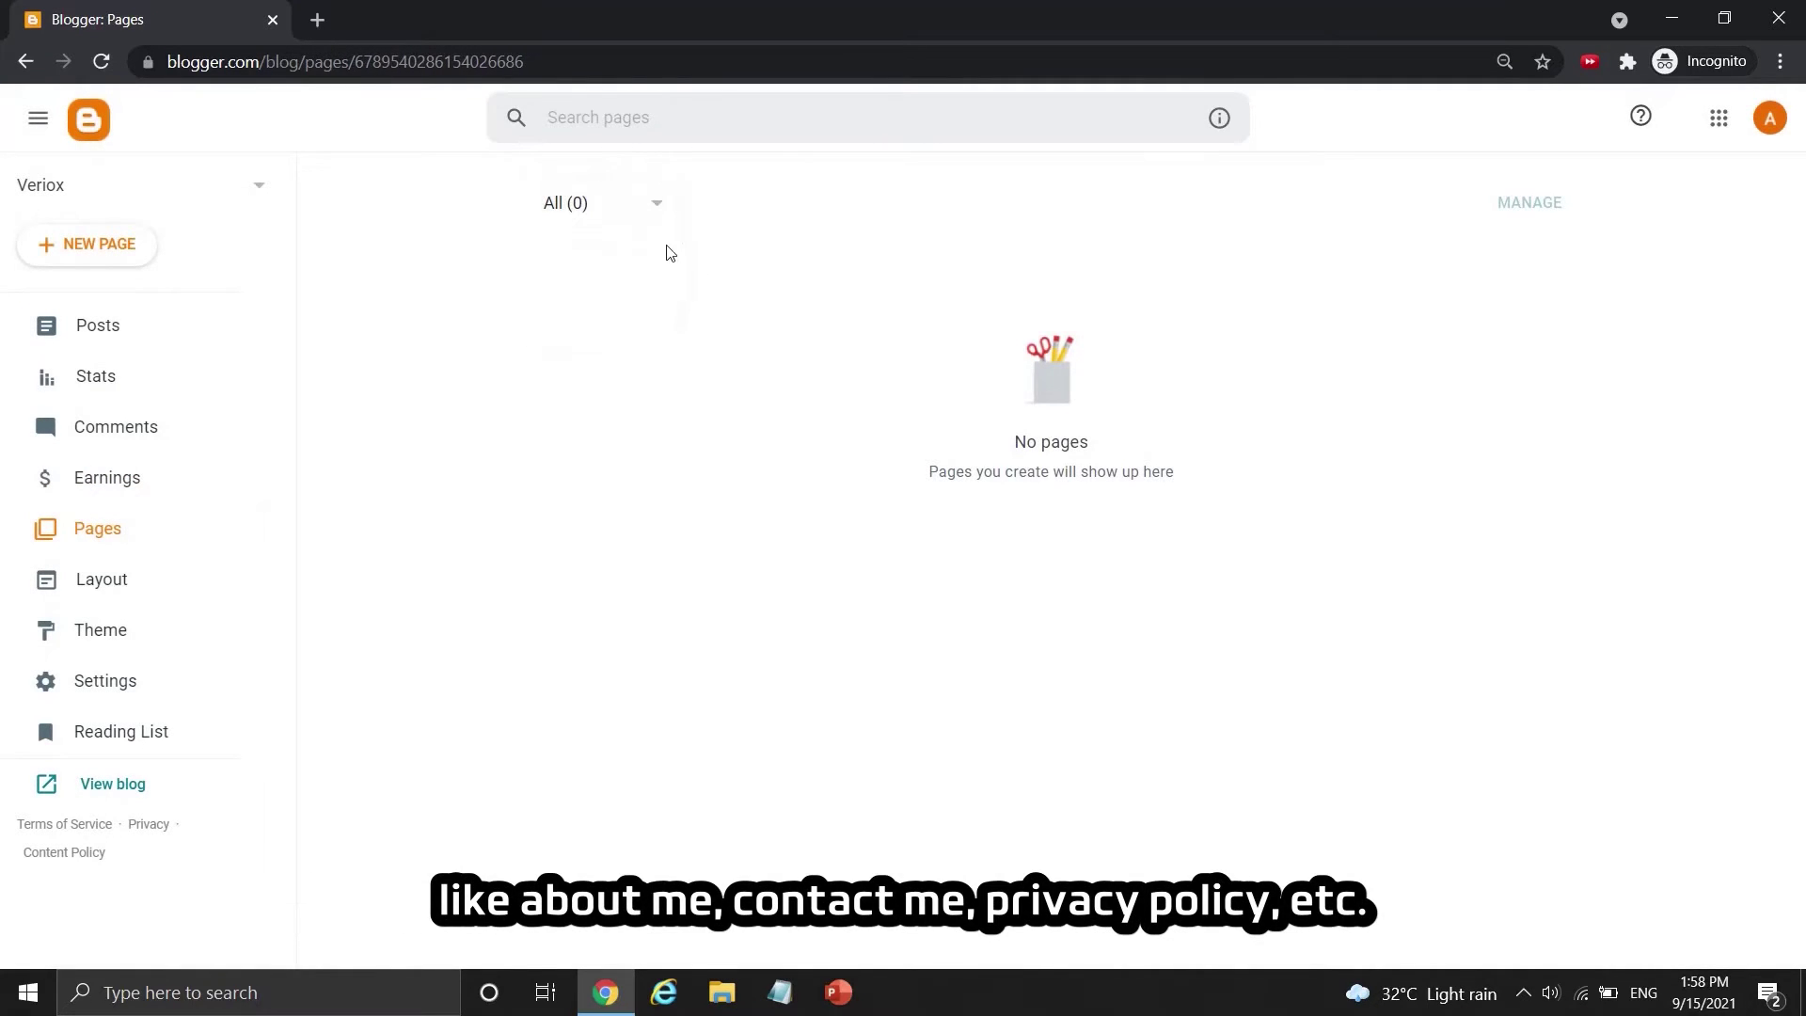
- Browse the gadget Layout and the Theme page, arriving at Settings
{"action": "left_click", "coordinate": [194, 570]}
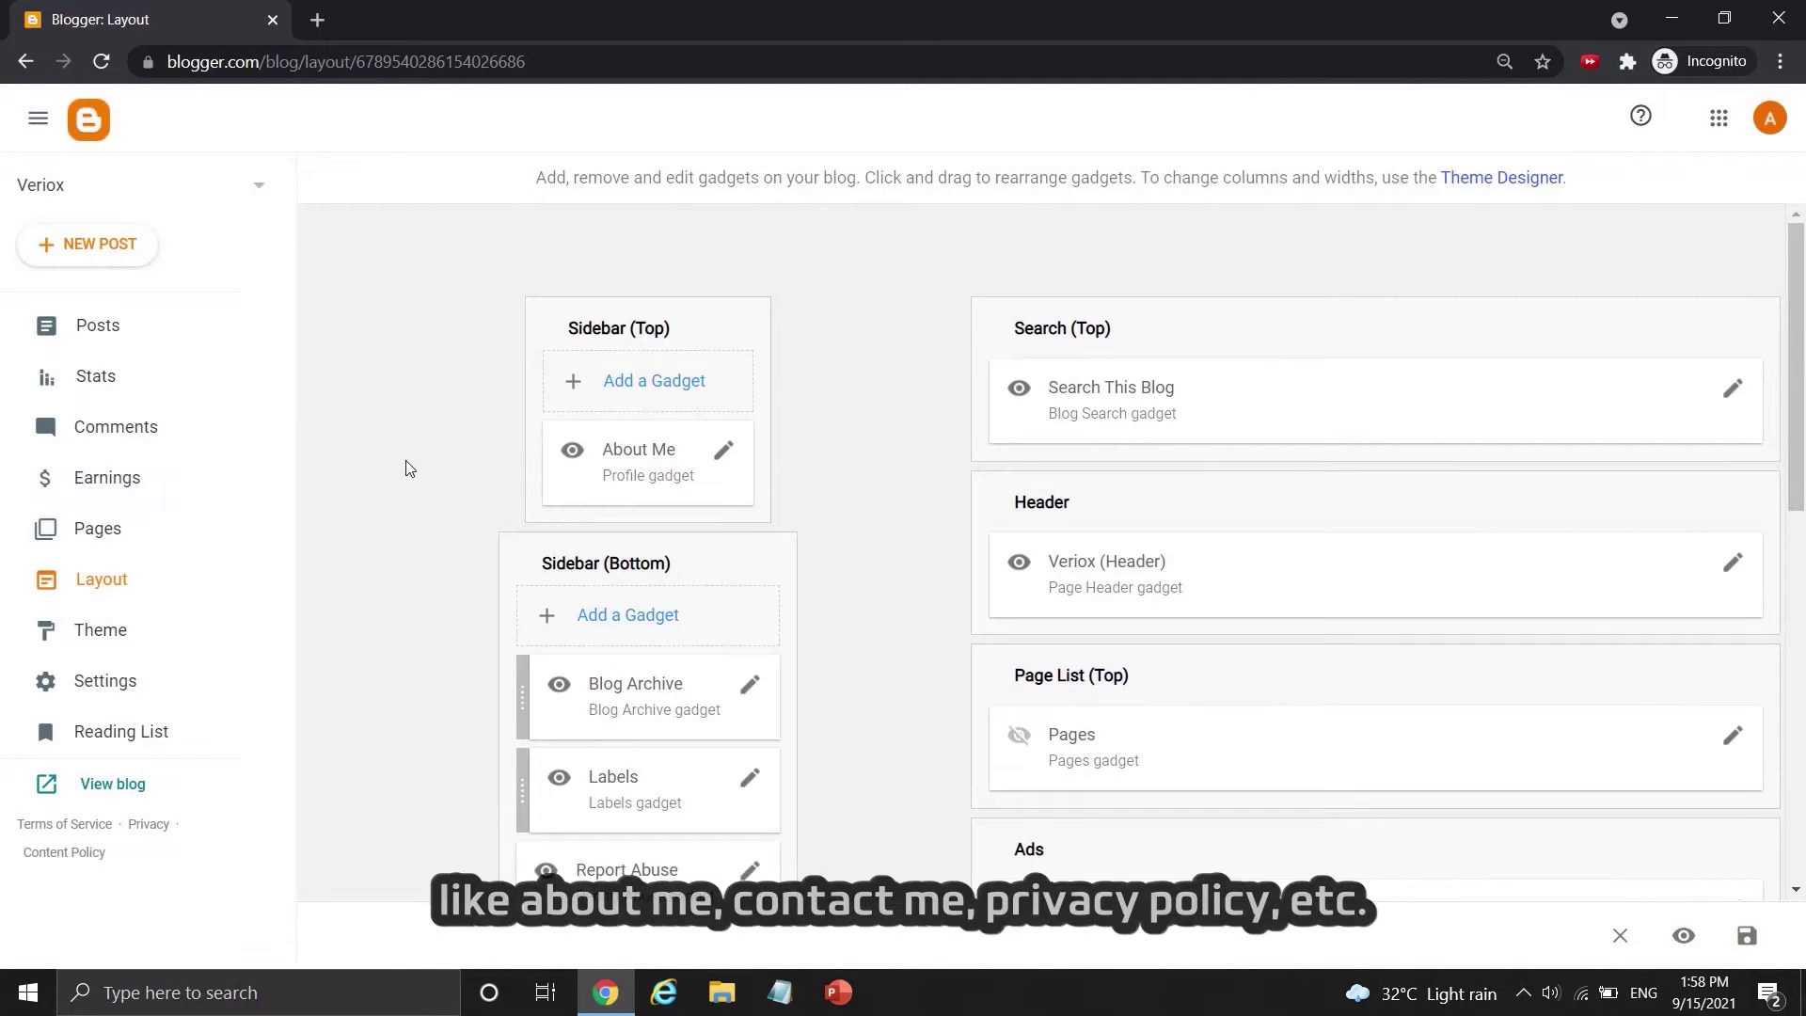
{"action": "scroll", "coordinate": [454, 420], "scroll_direction": "down", "scroll_amount": 3}
{"action": "scroll", "coordinate": [935, 515], "scroll_direction": "up", "scroll_amount": 3}
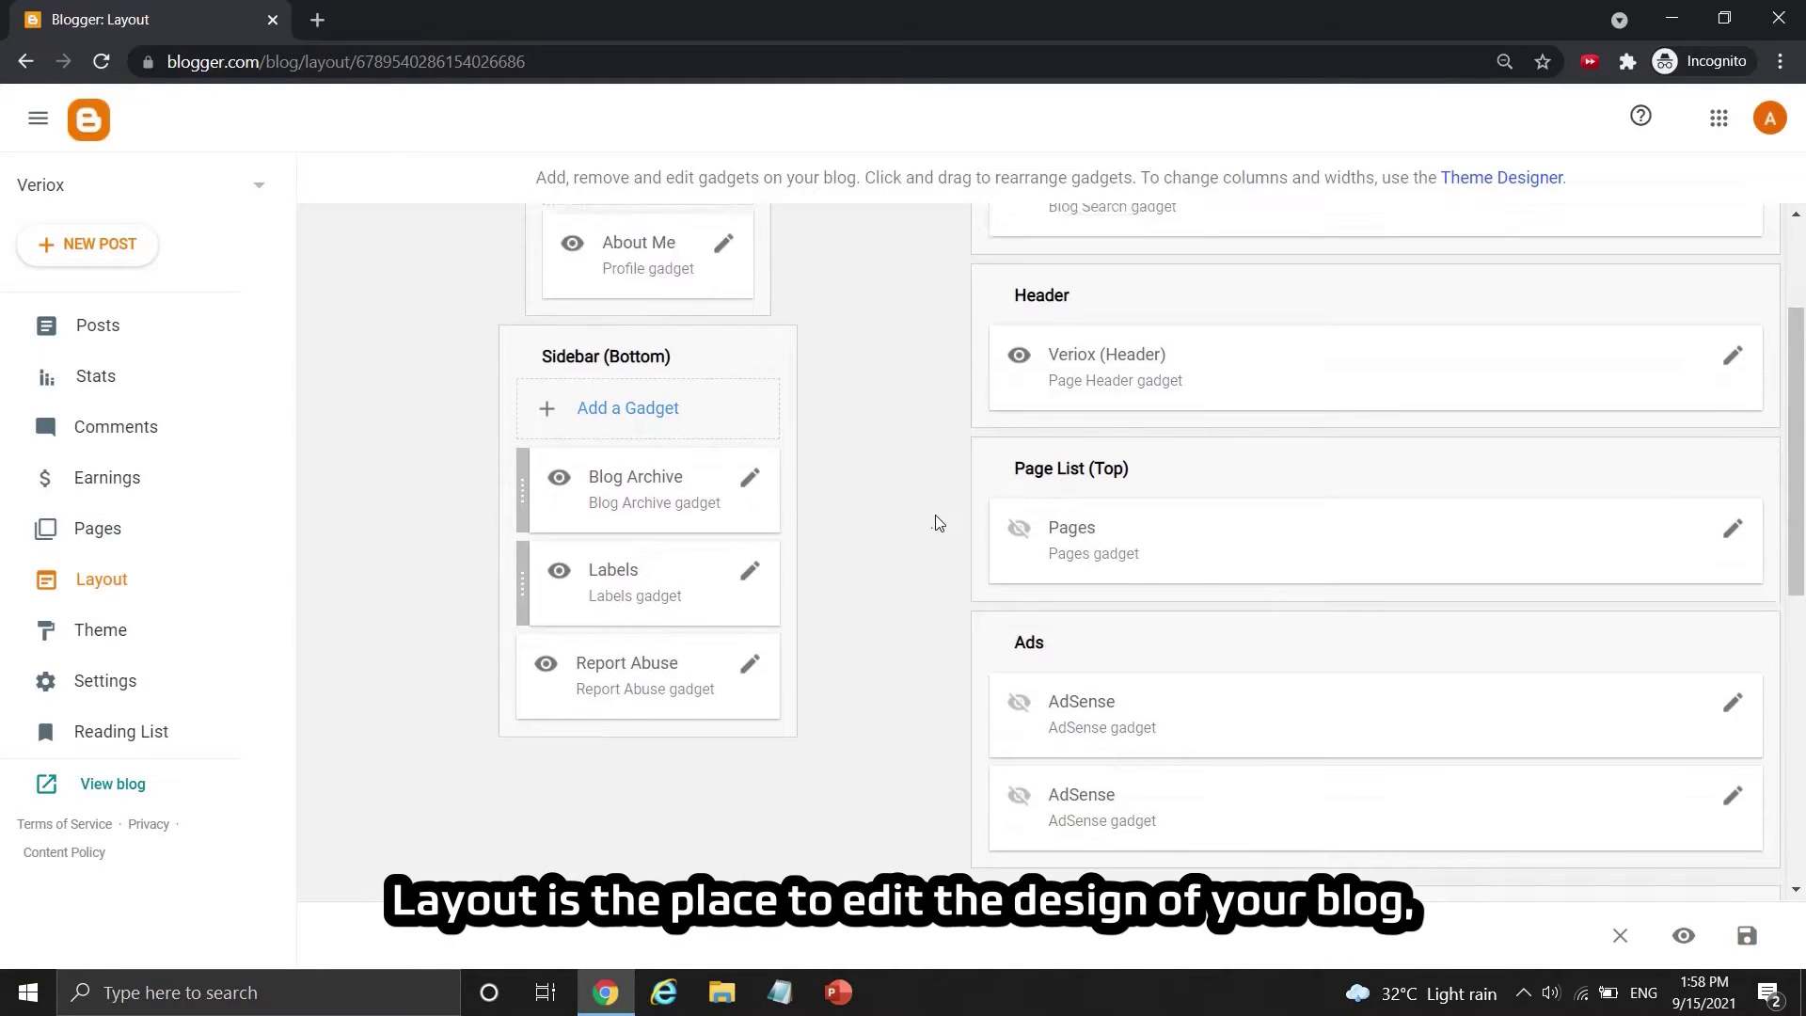
{"action": "scroll", "coordinate": [1190, 534], "scroll_direction": "down", "scroll_amount": 1}
{"action": "scroll", "coordinate": [1192, 528], "scroll_direction": "down", "scroll_amount": 1}
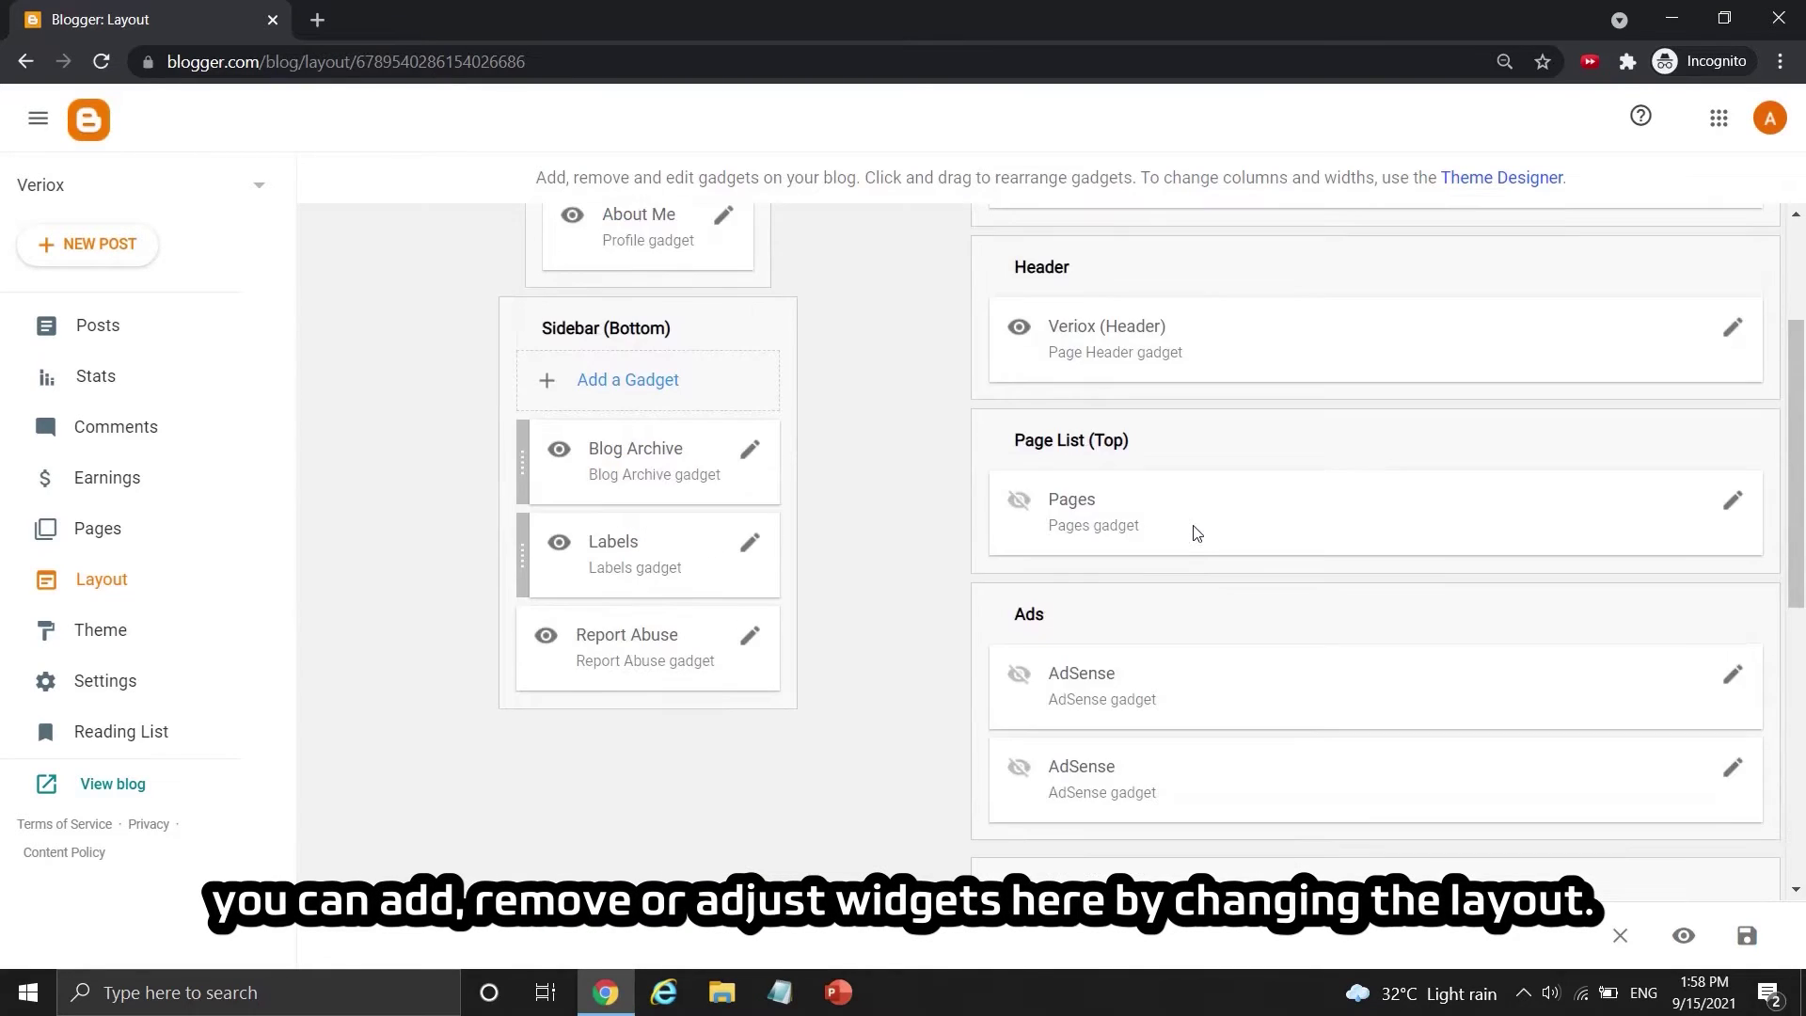
{"action": "scroll", "coordinate": [1175, 519], "scroll_direction": "down", "scroll_amount": 2}
{"action": "scroll", "coordinate": [1169, 515], "scroll_direction": "down", "scroll_amount": 3}
{"action": "scroll", "coordinate": [1169, 515], "scroll_direction": "down", "scroll_amount": 2}
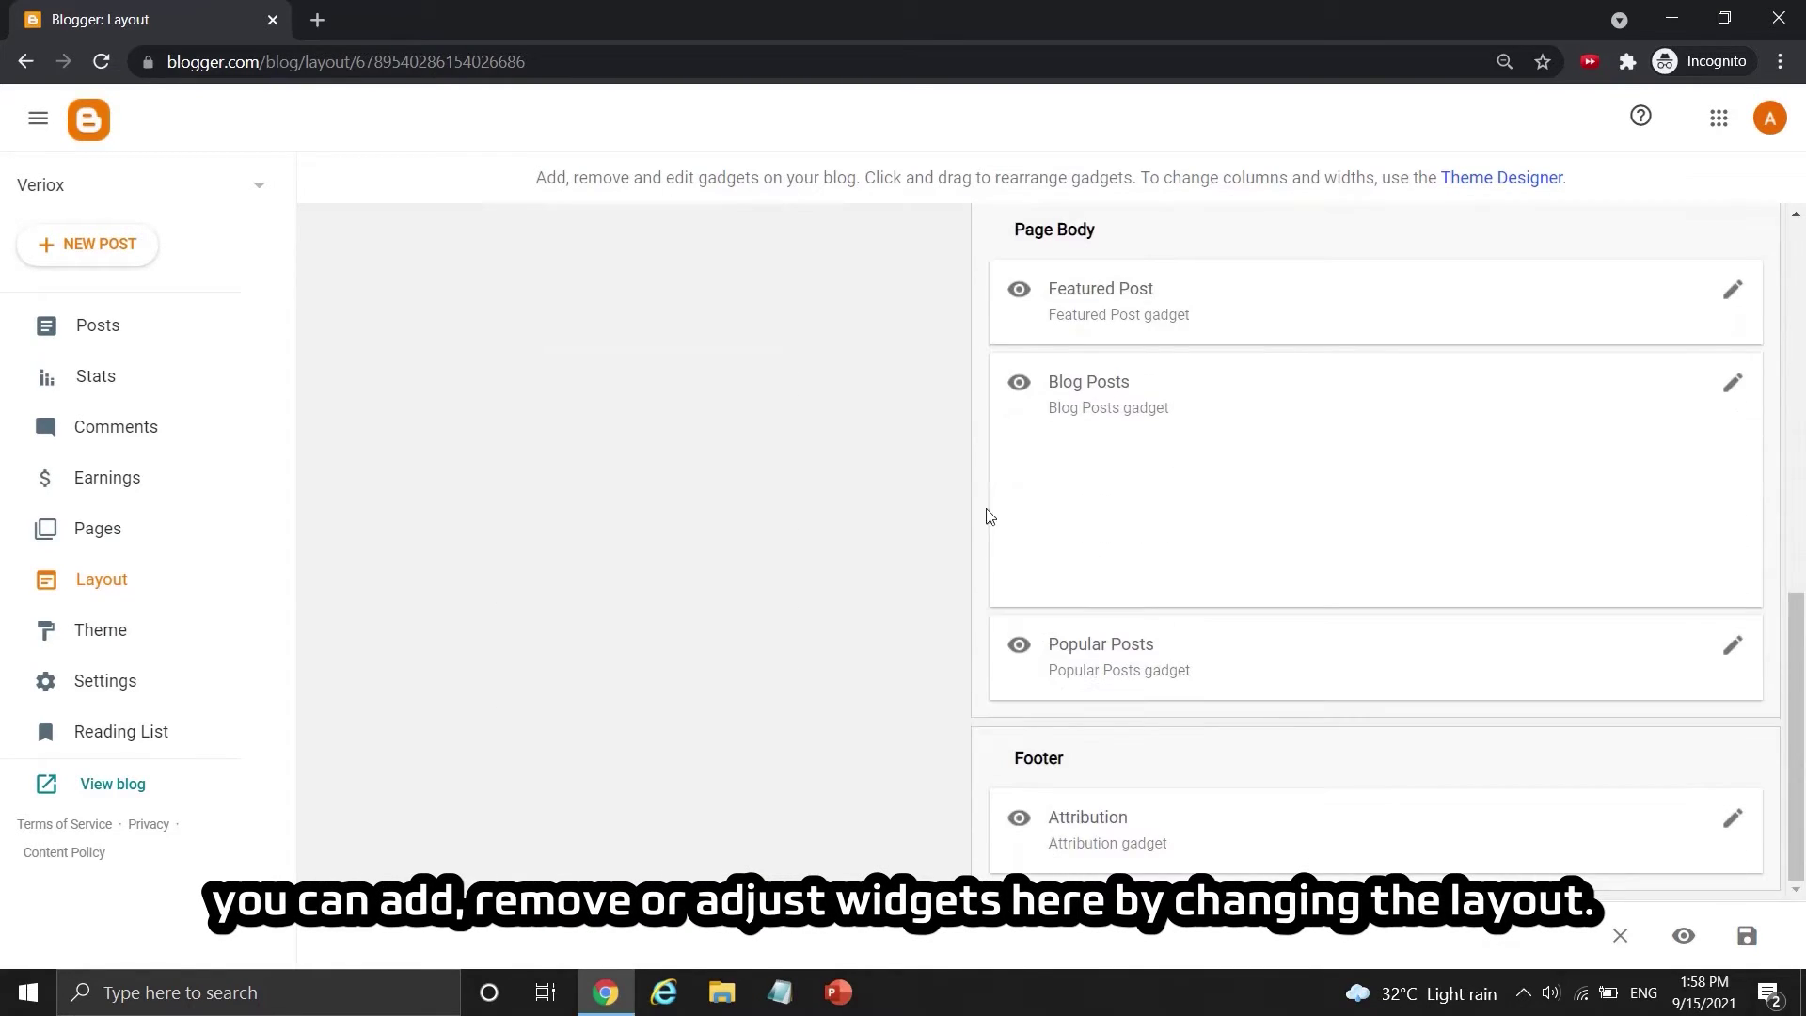
{"action": "left_click", "coordinate": [105, 641]}
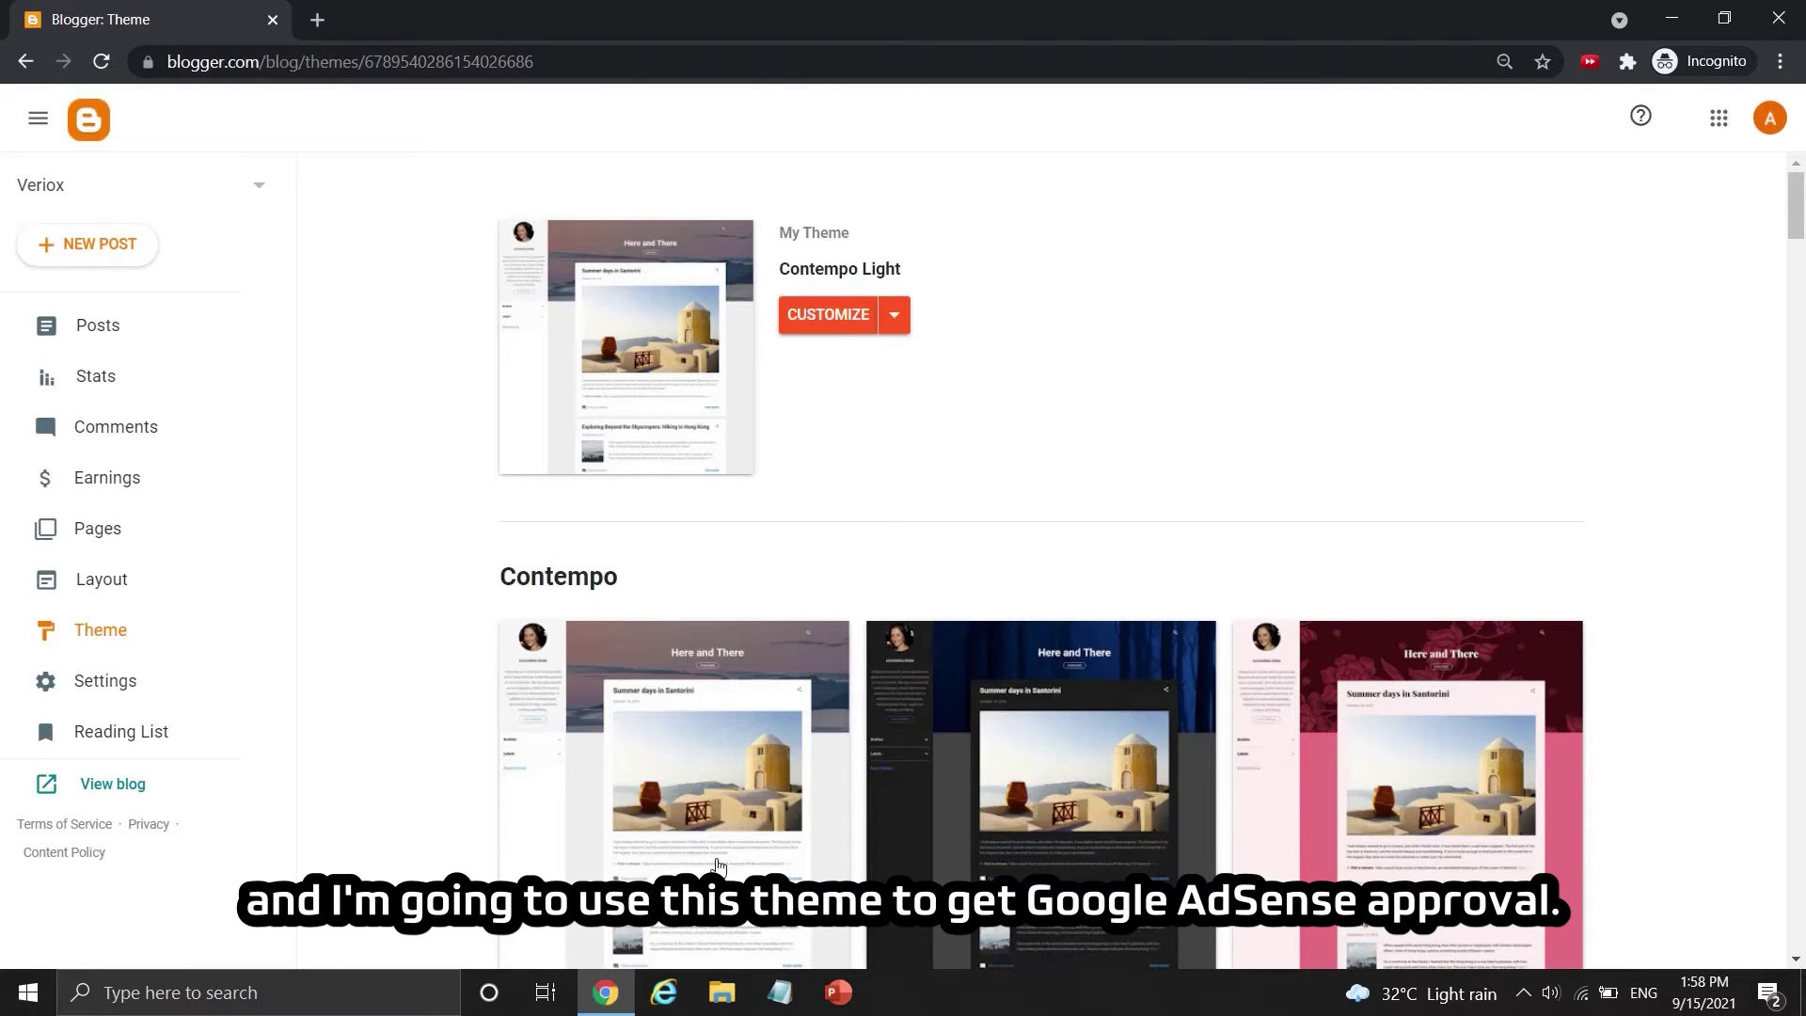
{"action": "left_click", "coordinate": [89, 671]}
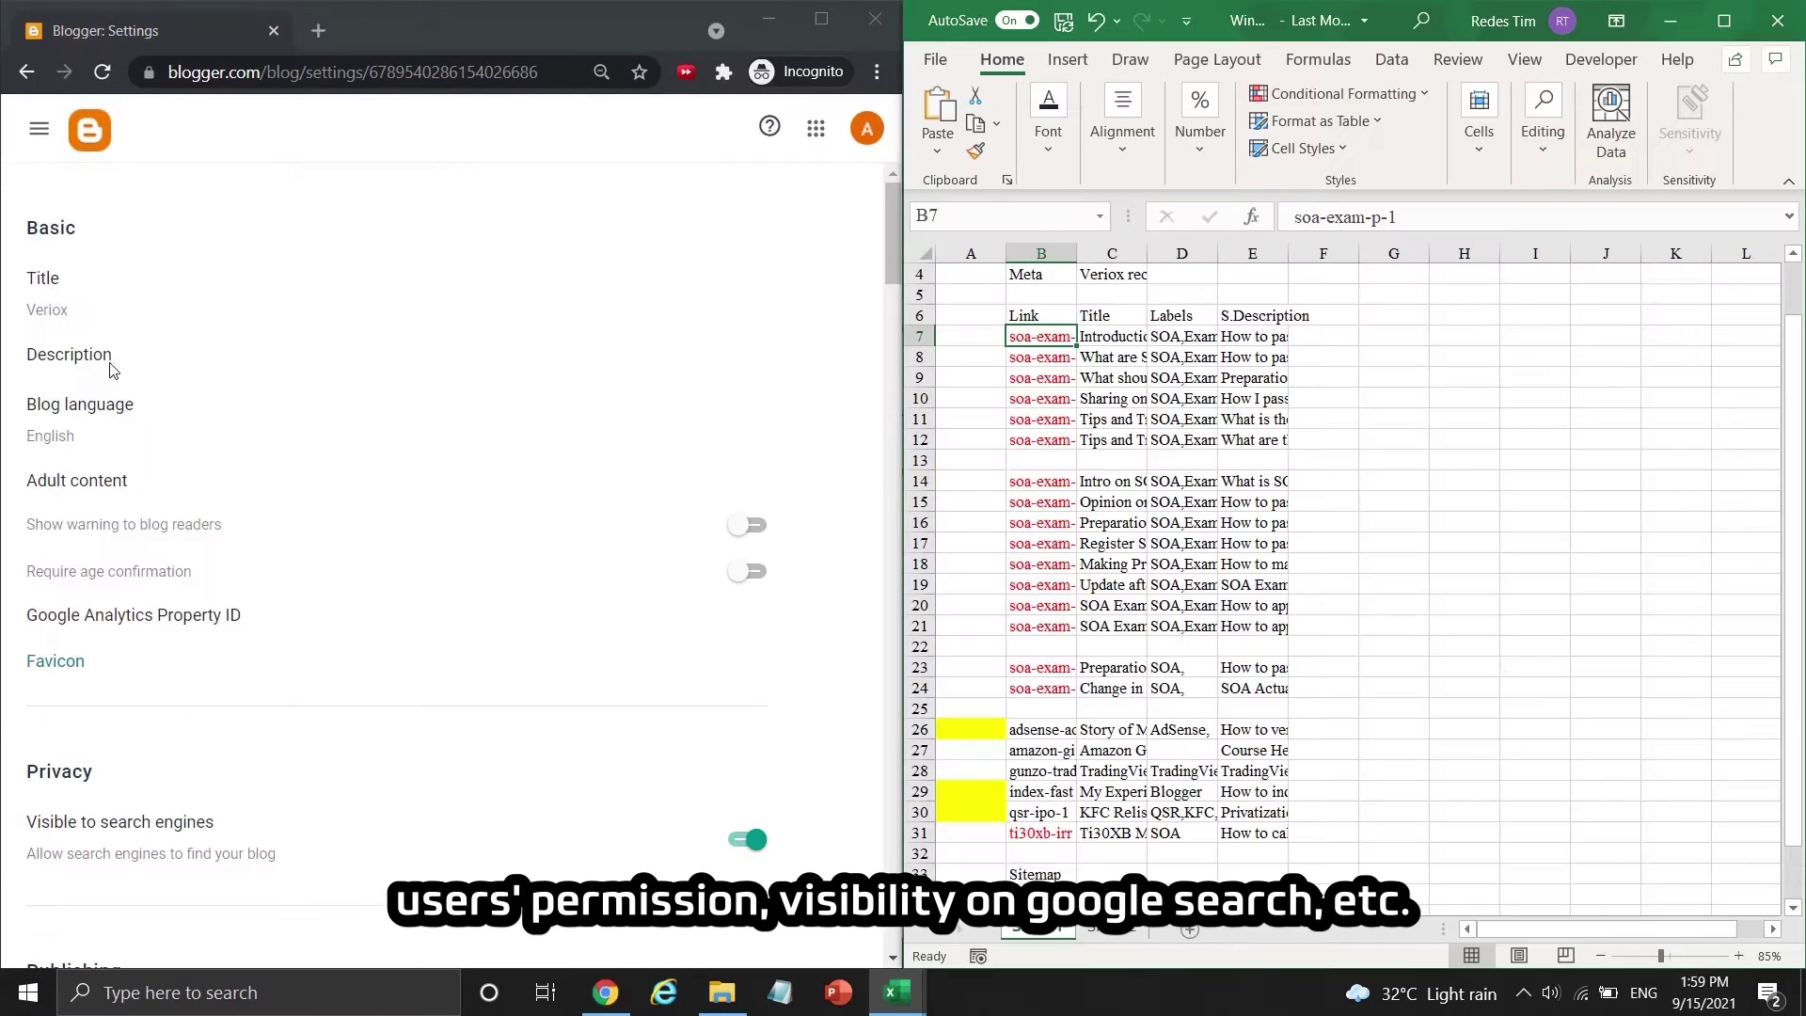
- Save the Excel cell C3 text as the blog description
{"action": "left_click", "coordinate": [85, 364]}
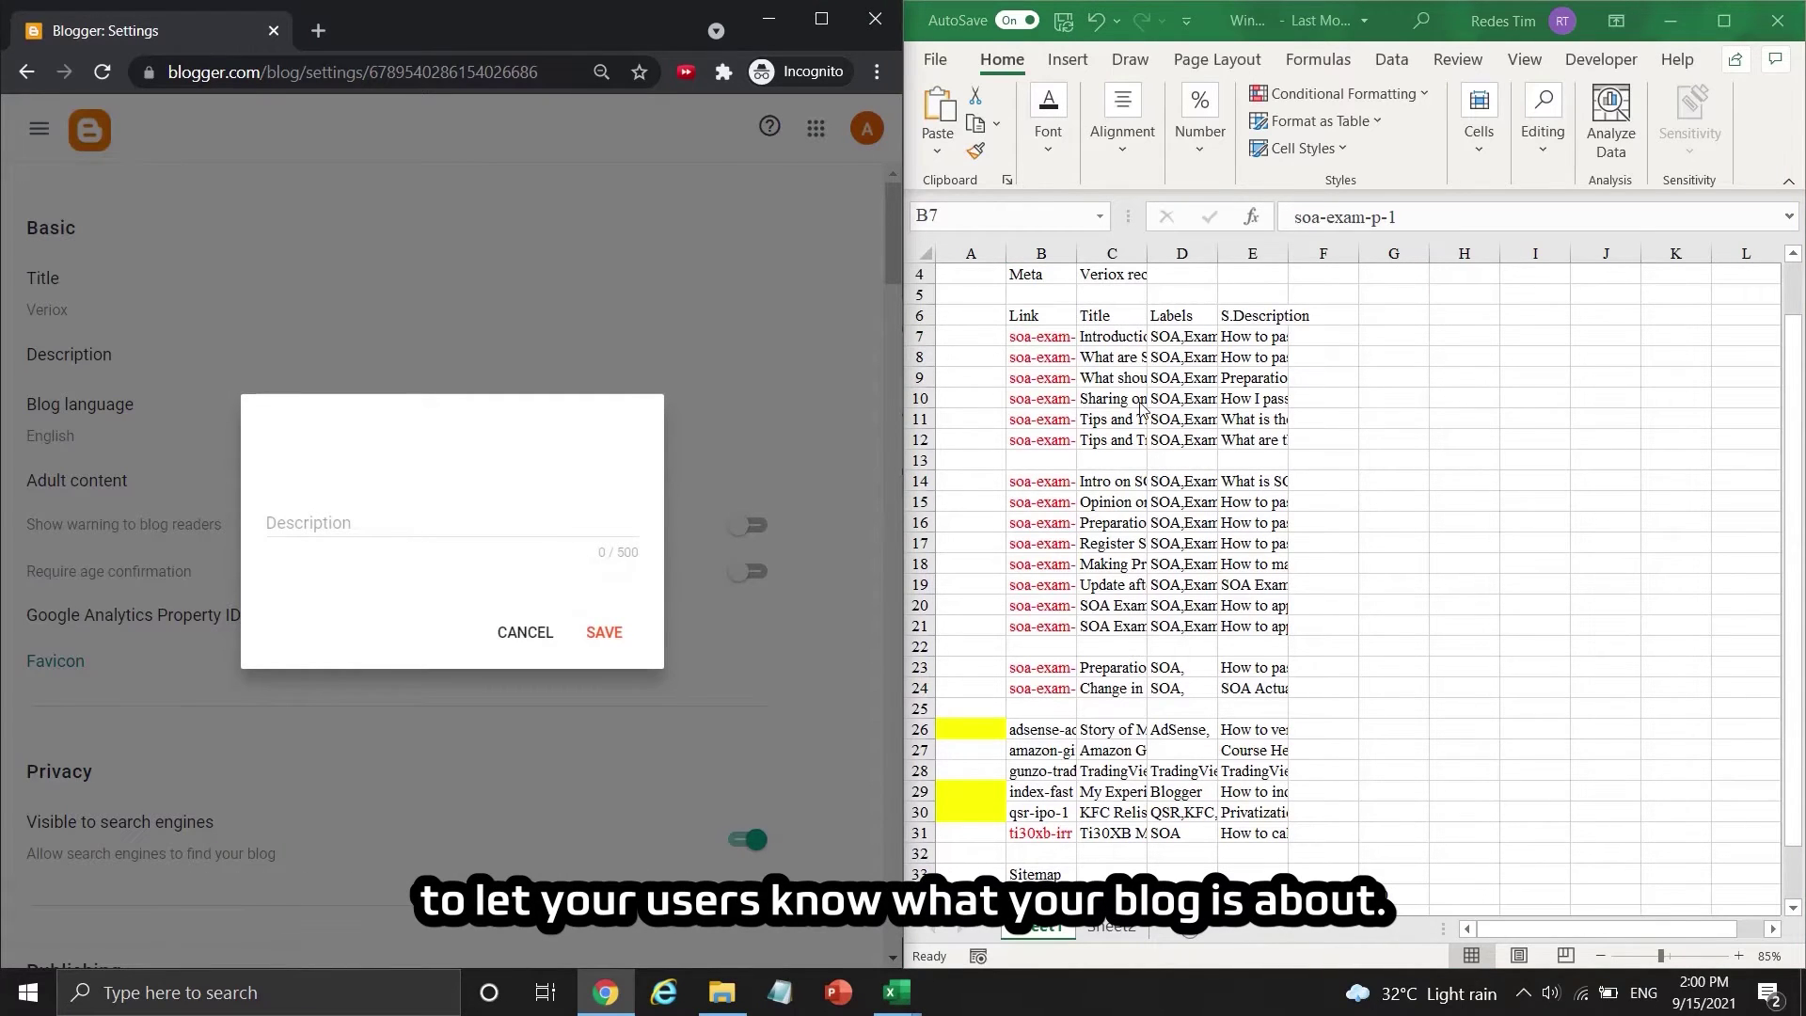
{"action": "scroll", "coordinate": [1102, 376], "scroll_direction": "up", "scroll_amount": 1}
{"action": "left_click", "coordinate": [1102, 313]}
{"action": "key", "text": "ctrl+c"}
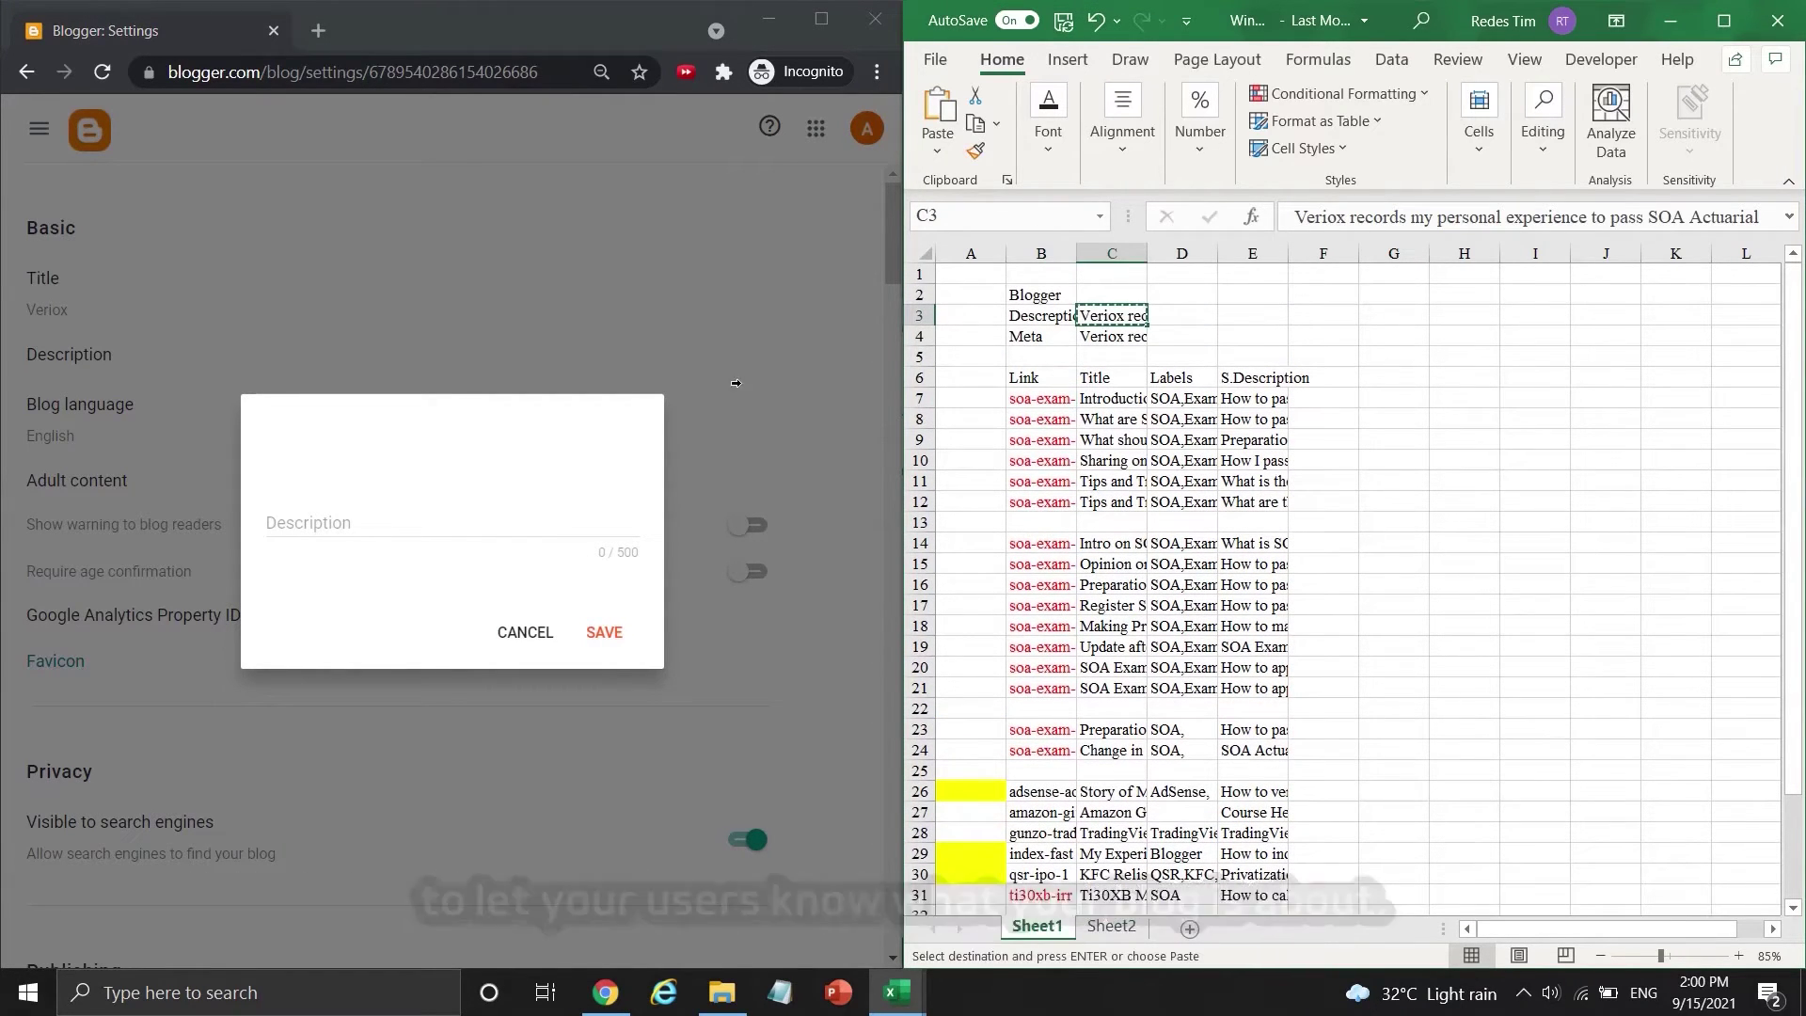
{"action": "left_click", "coordinate": [390, 492]}
{"action": "key", "text": "ctrl+v"}
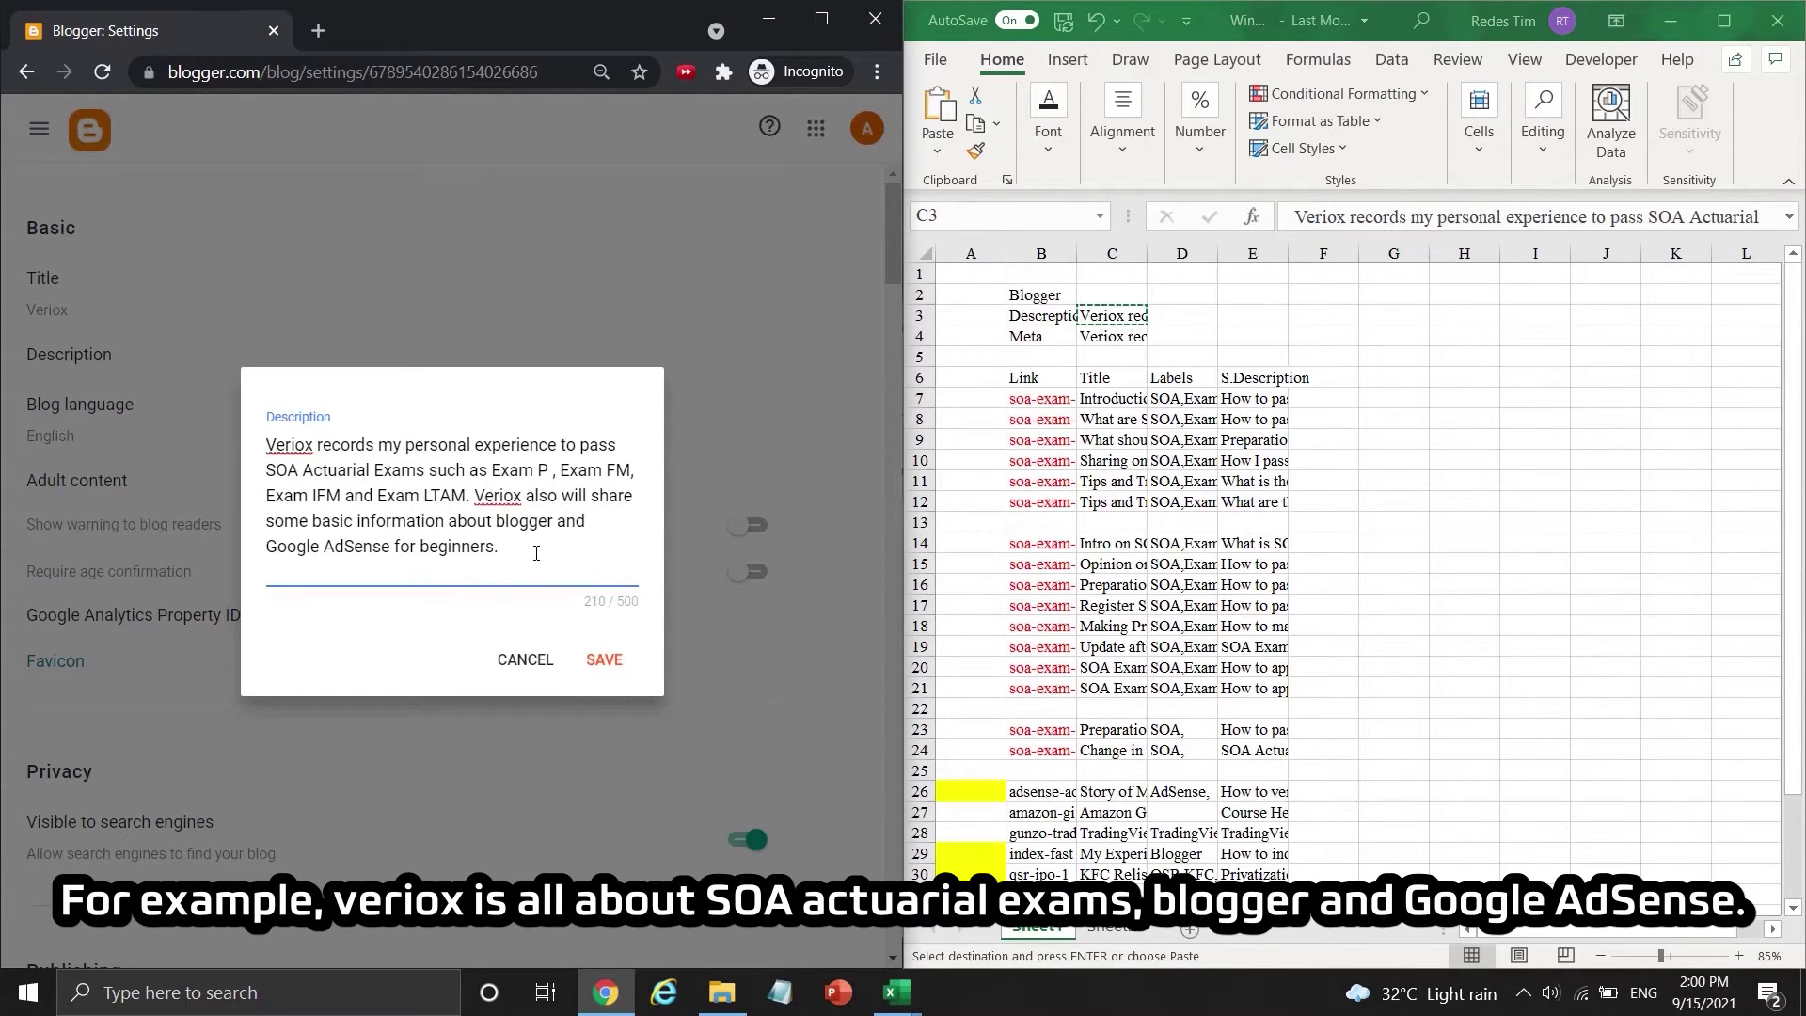
{"action": "left_click", "coordinate": [600, 660]}
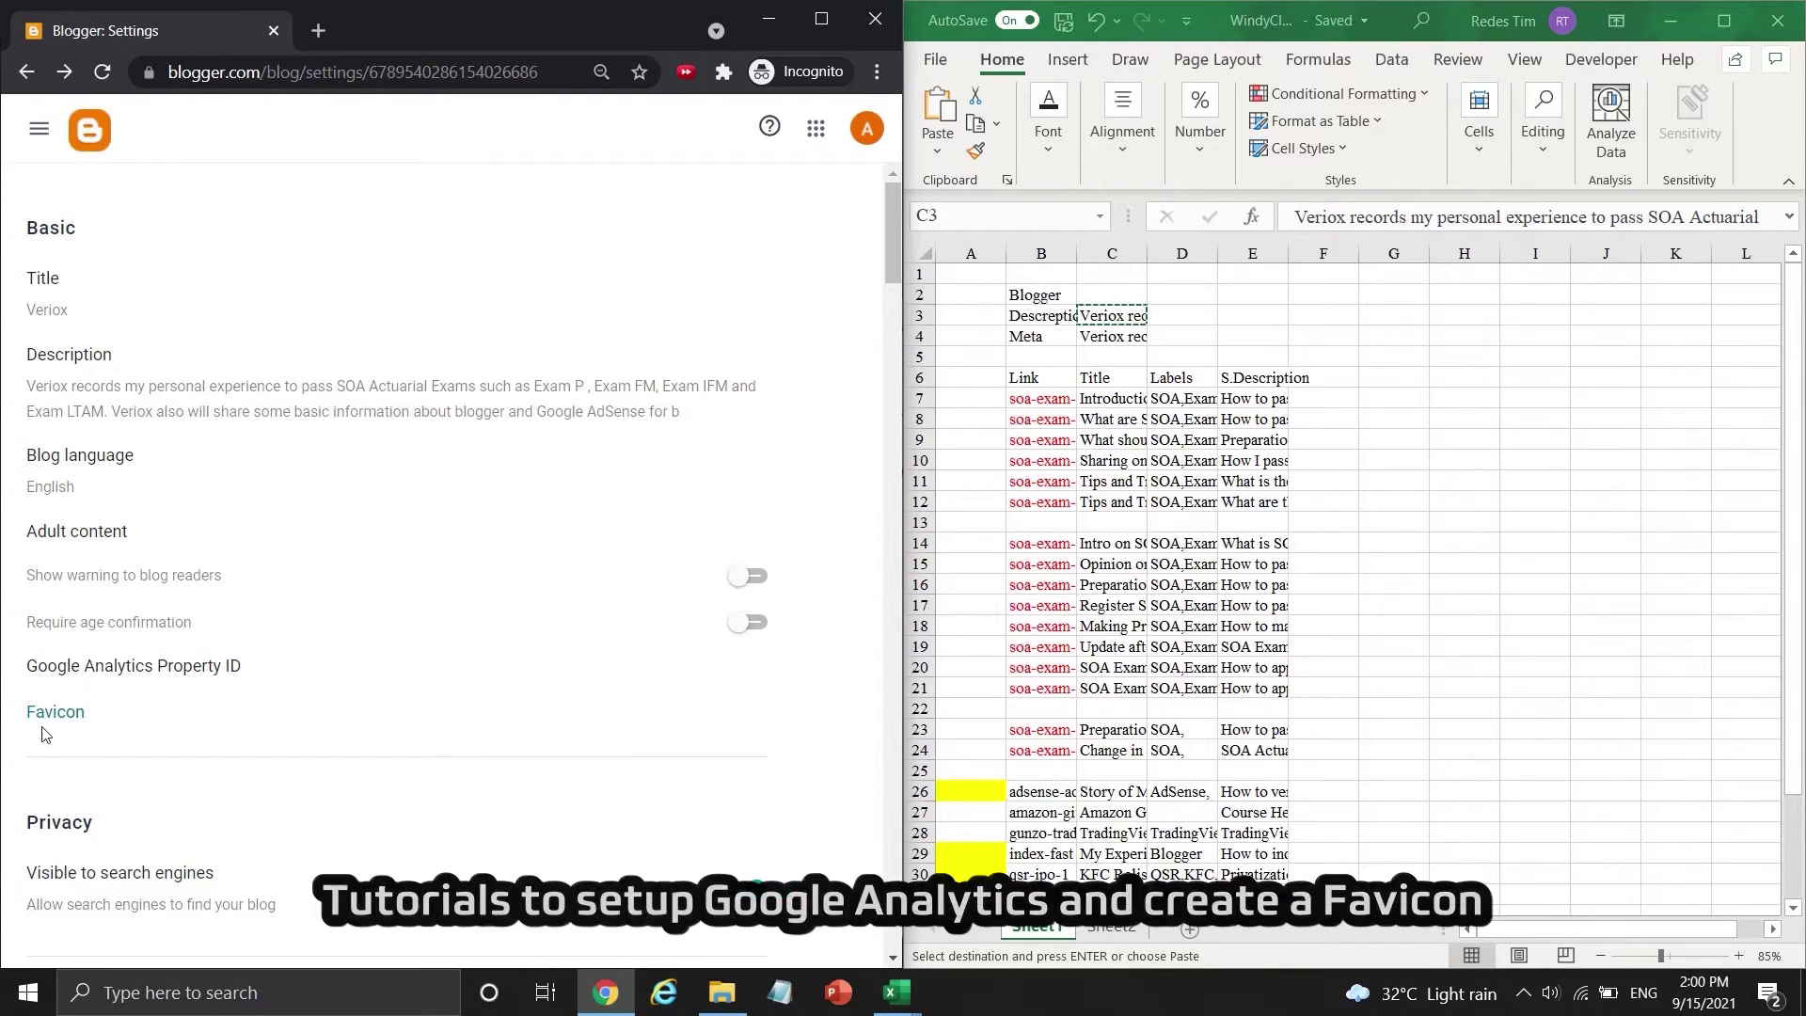
- Check the description on the live blog in a new tab, then return to Settings
{"action": "left_click", "coordinate": [39, 129]}
{"action": "middle_click", "coordinate": [97, 386]}
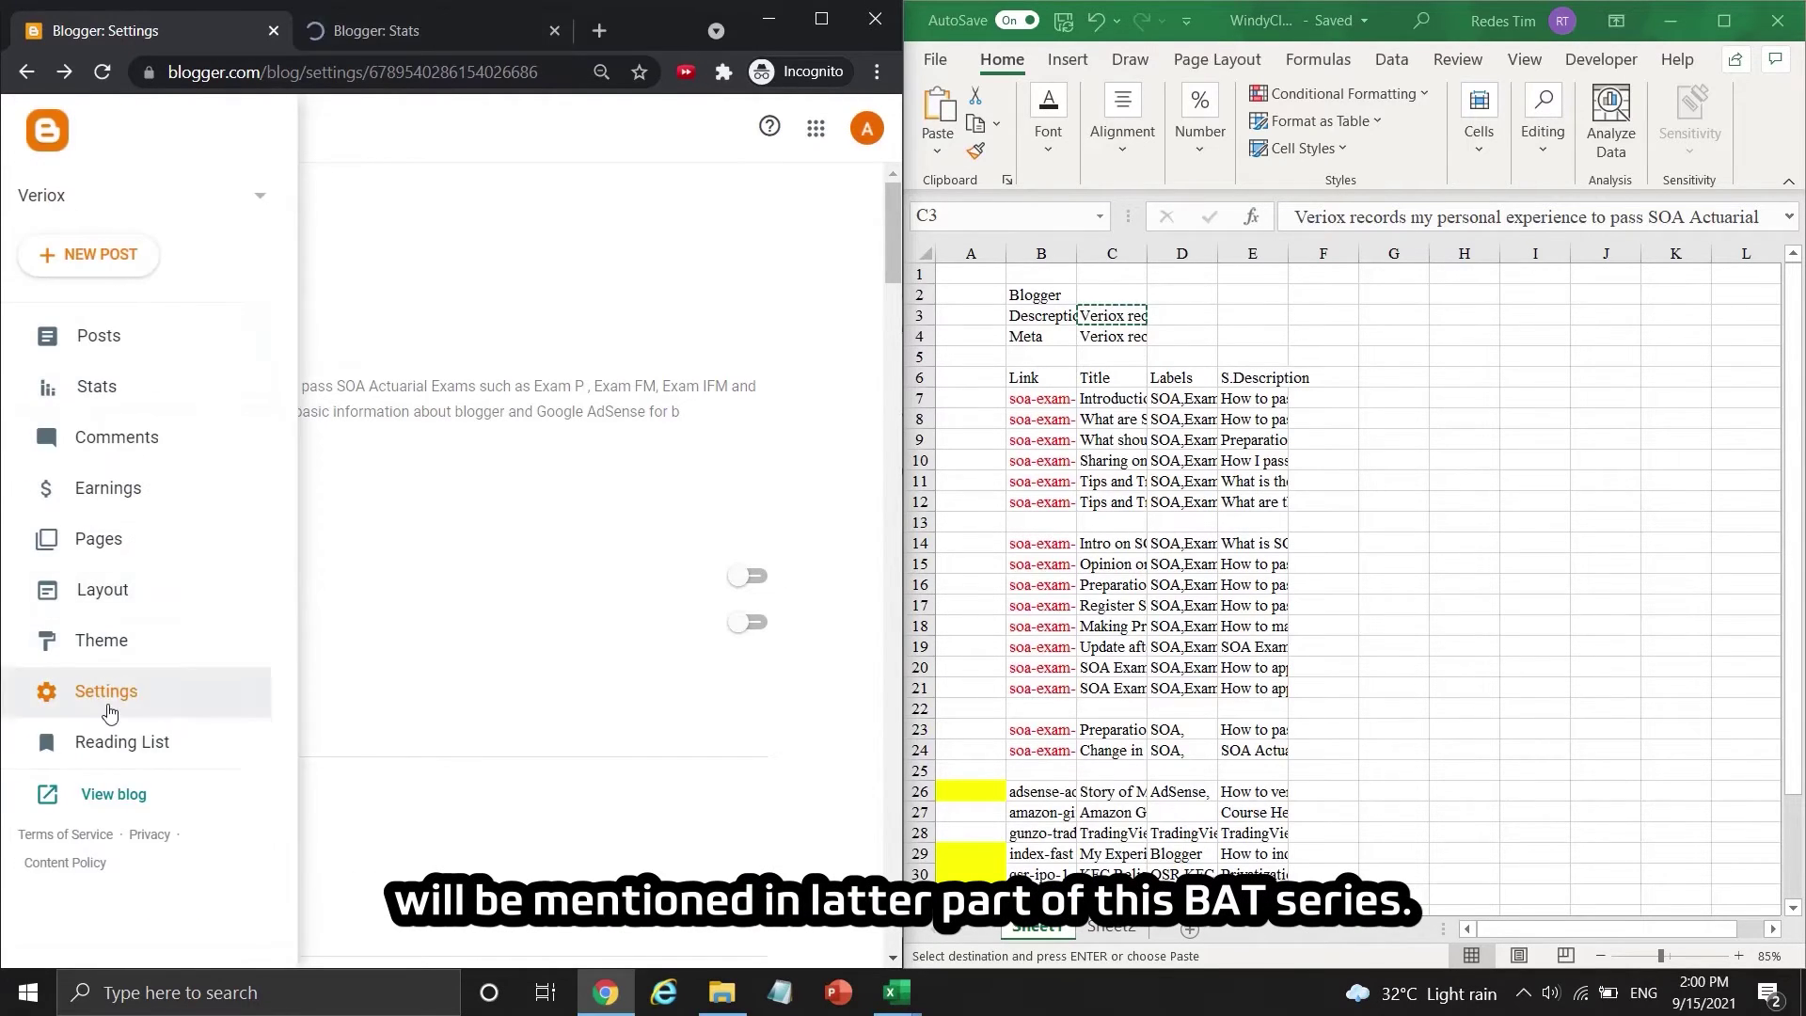
{"action": "right_click", "coordinate": [104, 798]}
{"action": "left_click", "coordinate": [150, 611]}
{"action": "left_click", "coordinate": [382, 31]}
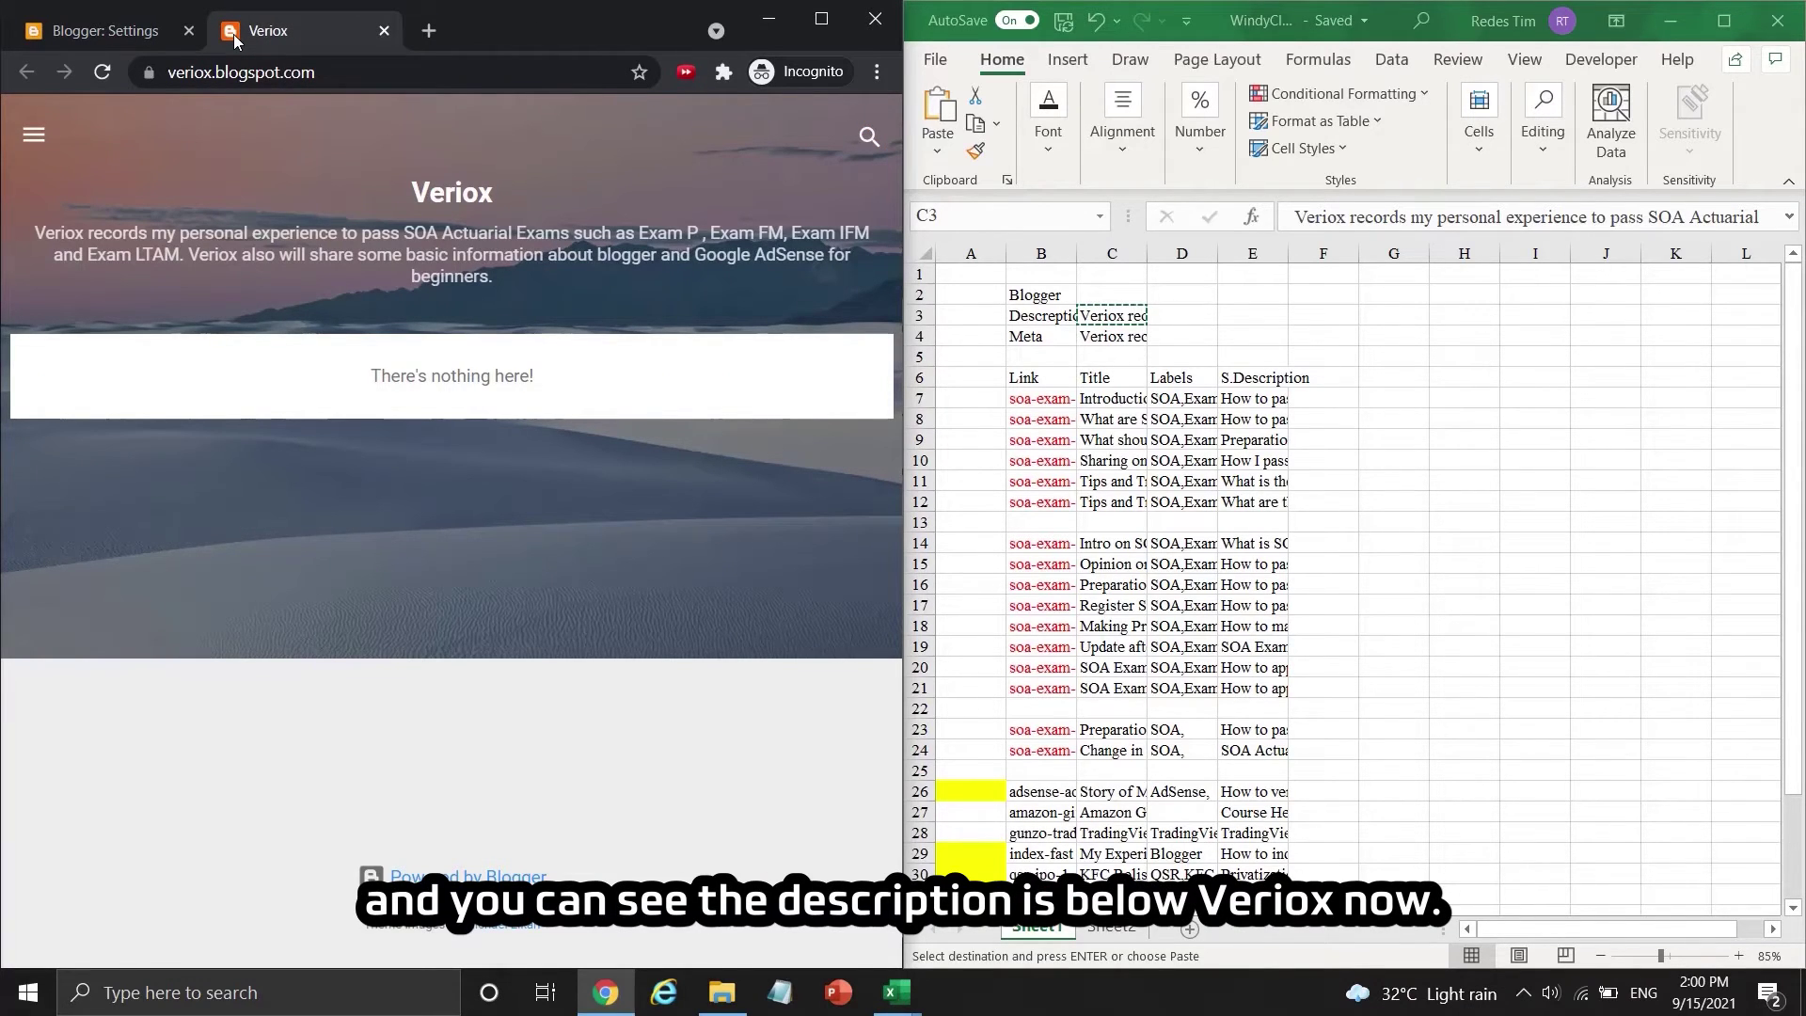
{"action": "left_click", "coordinate": [141, 31]}
- Look over the custom domain option in the publishing settings
{"action": "scroll", "coordinate": [376, 423], "scroll_direction": "down", "scroll_amount": 10}
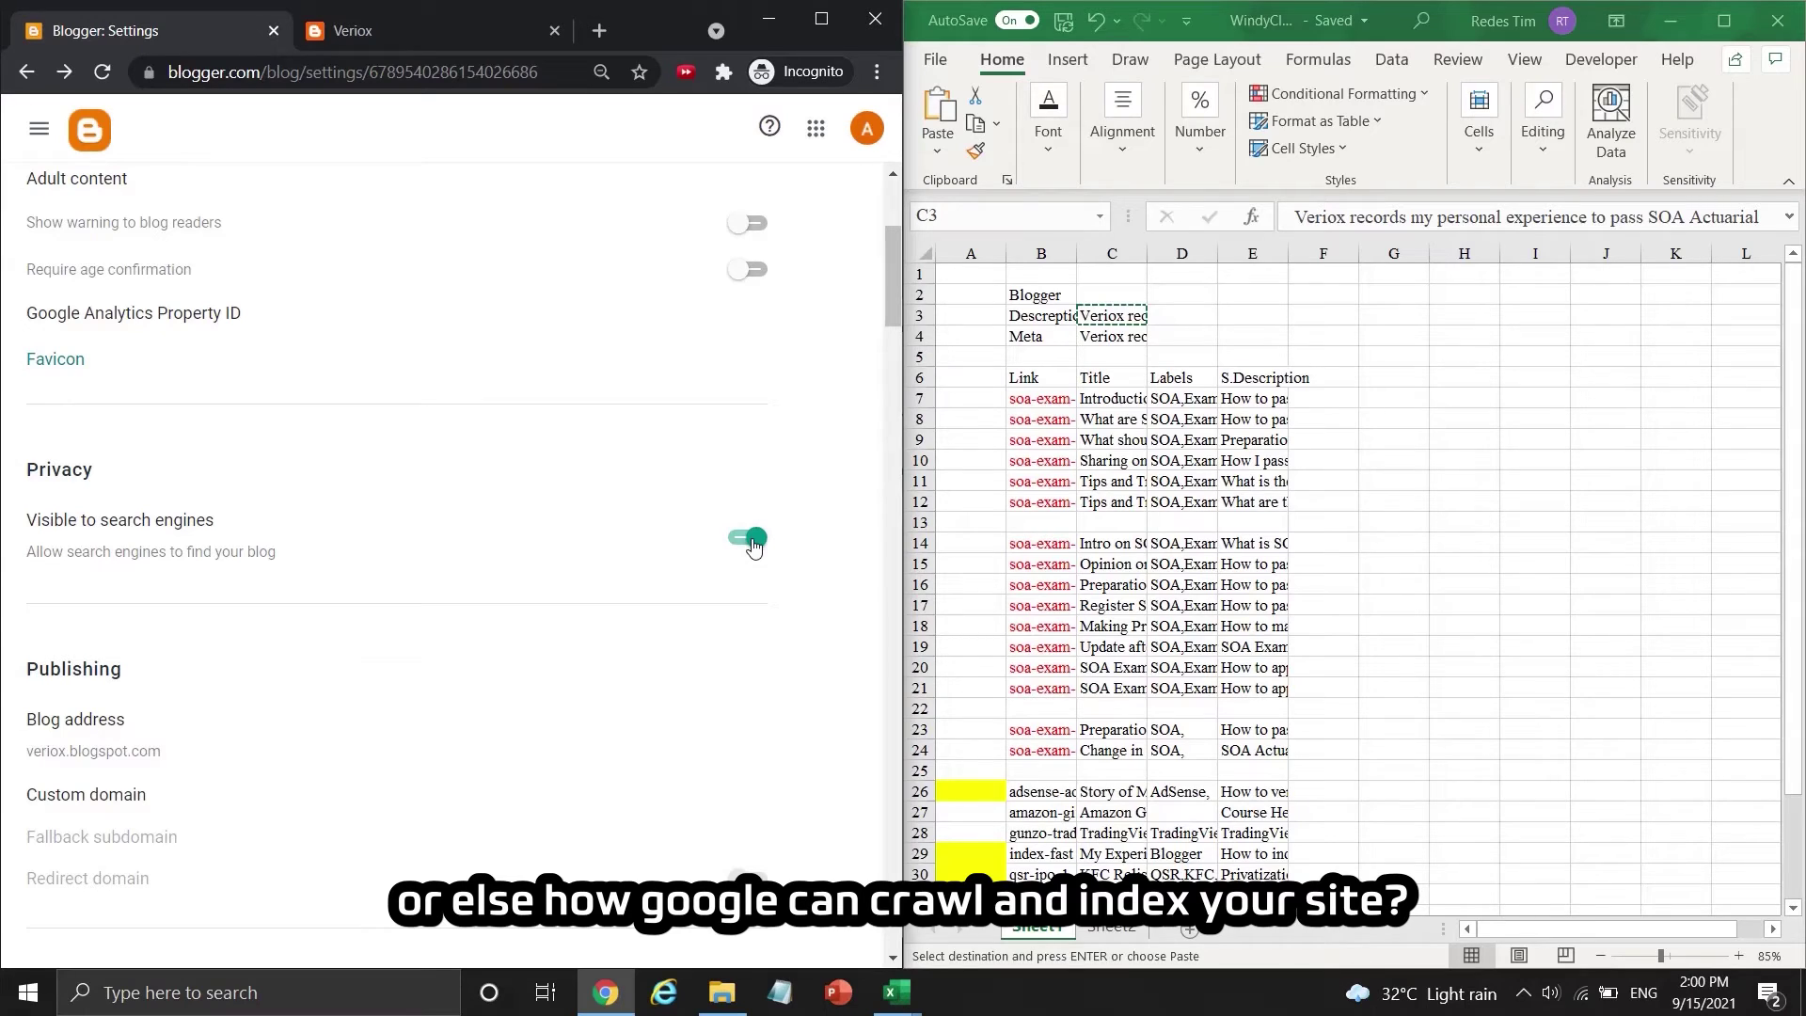
{"action": "scroll", "coordinate": [529, 600], "scroll_direction": "down", "scroll_amount": 3}
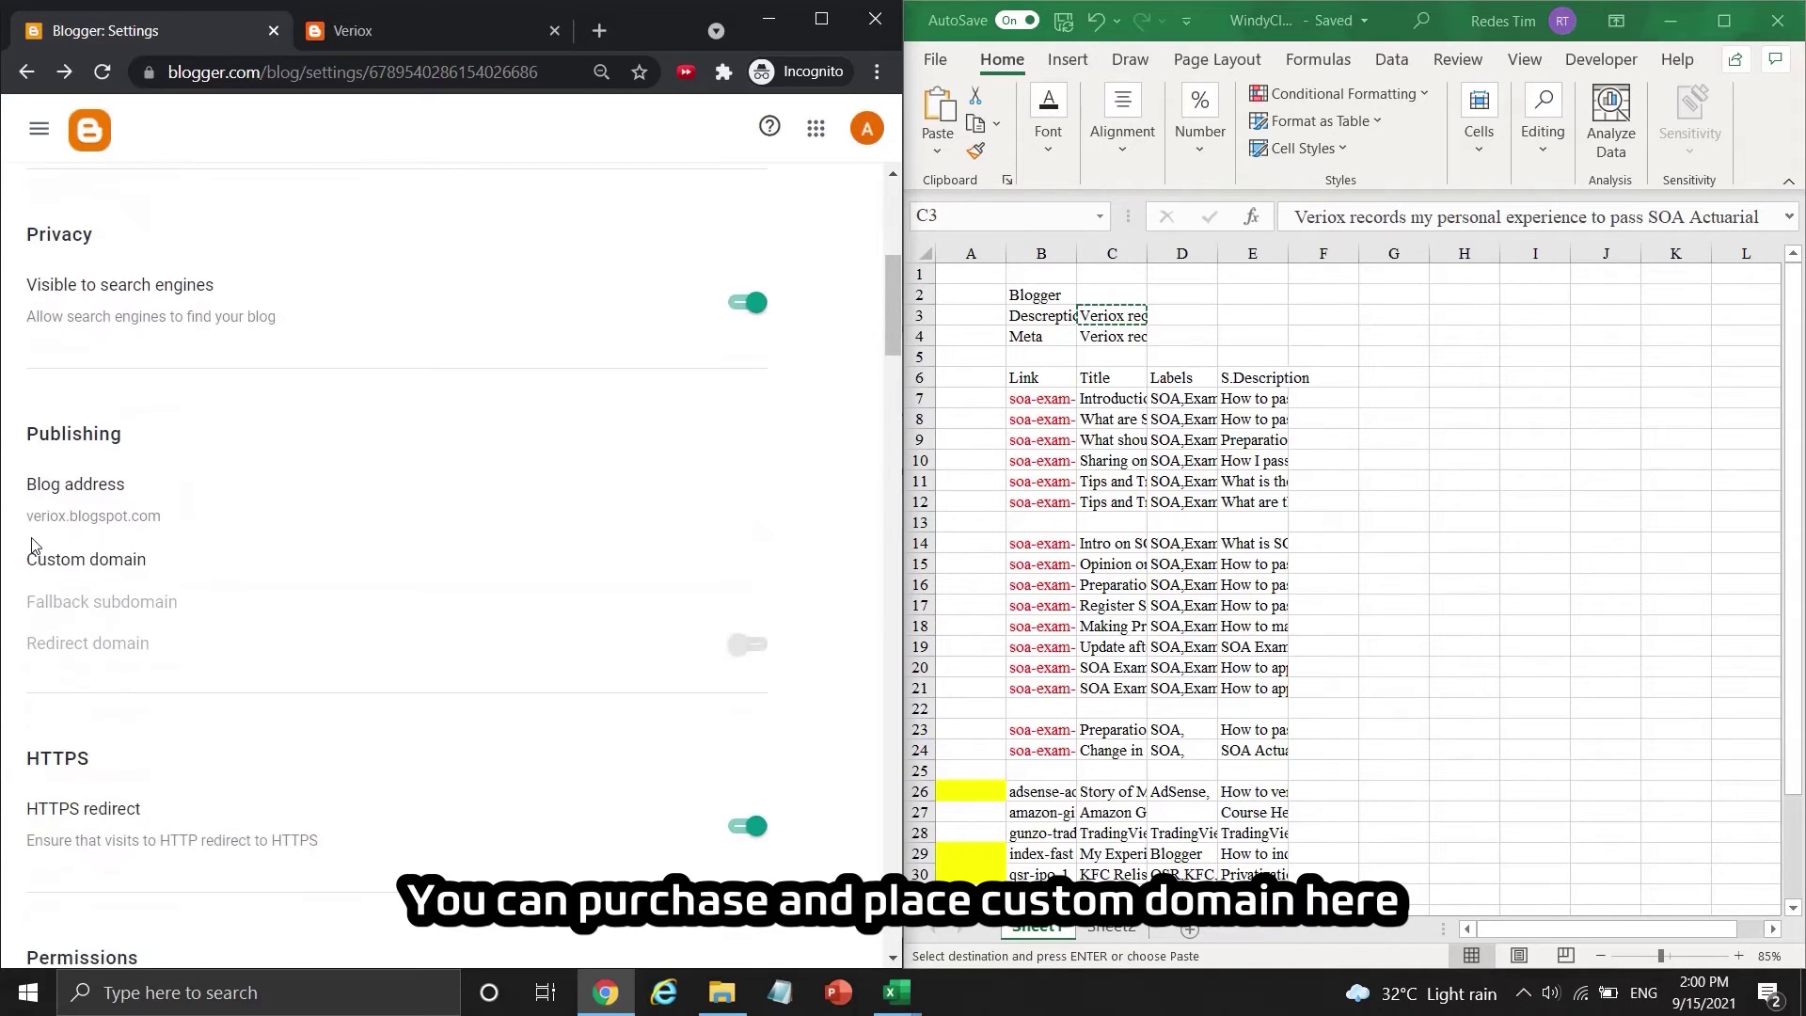
{"action": "left_click", "coordinate": [73, 562]}
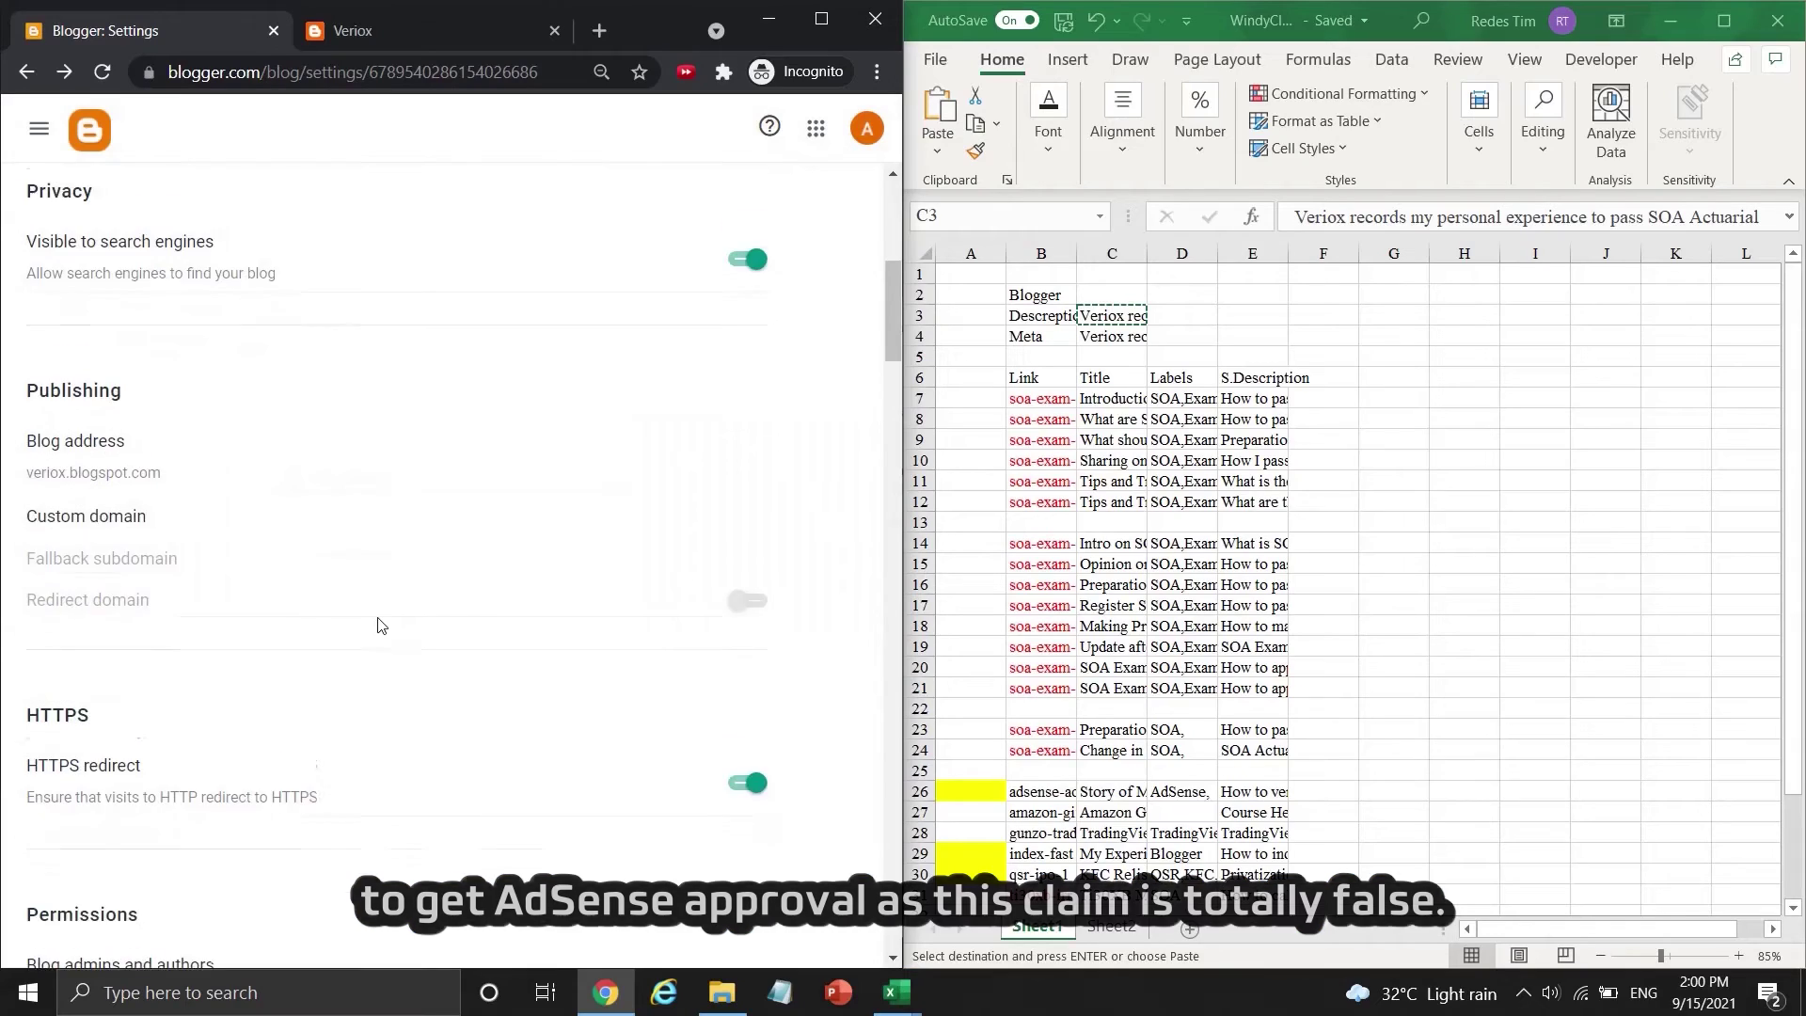
{"action": "scroll", "coordinate": [381, 626], "scroll_direction": "down", "scroll_amount": 2}
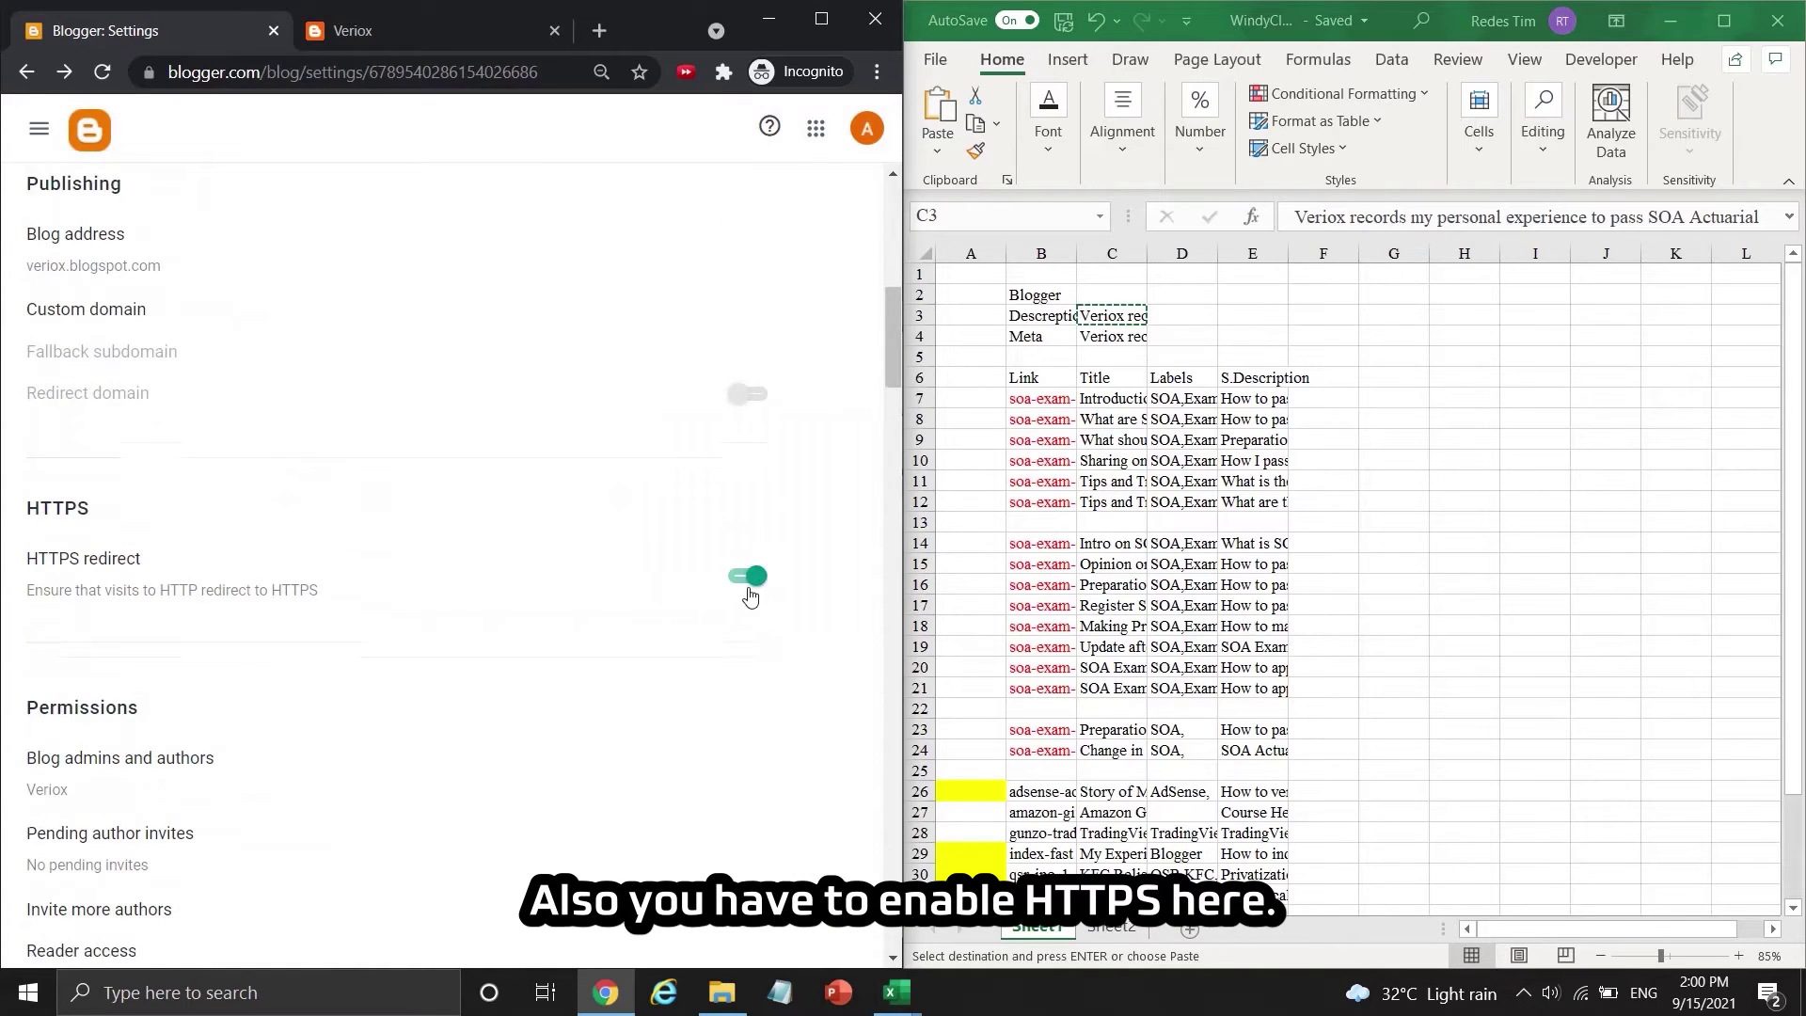
{"action": "scroll", "coordinate": [715, 593], "scroll_direction": "down", "scroll_amount": 1}
{"action": "scroll", "coordinate": [658, 625], "scroll_direction": "down", "scroll_amount": 1}
{"action": "scroll", "coordinate": [90, 486], "scroll_direction": "down", "scroll_amount": 2}
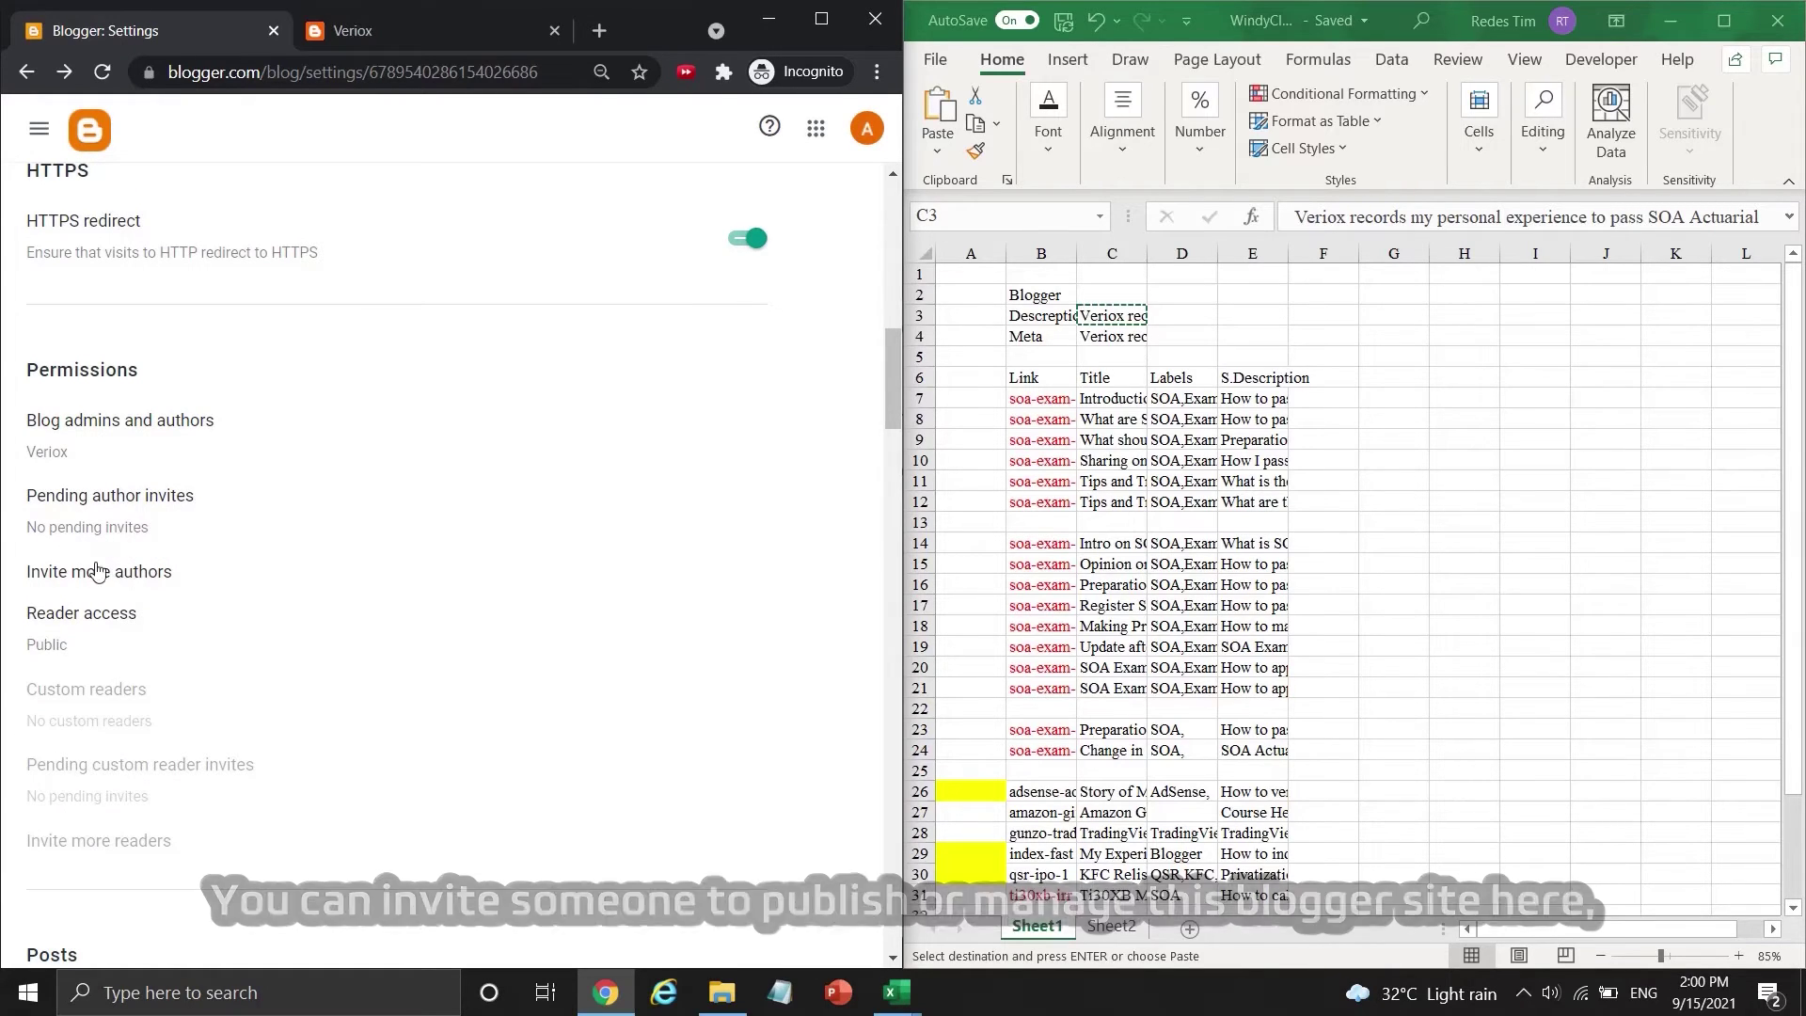
- Keep reader access set to Public
{"action": "left_click", "coordinate": [70, 649]}
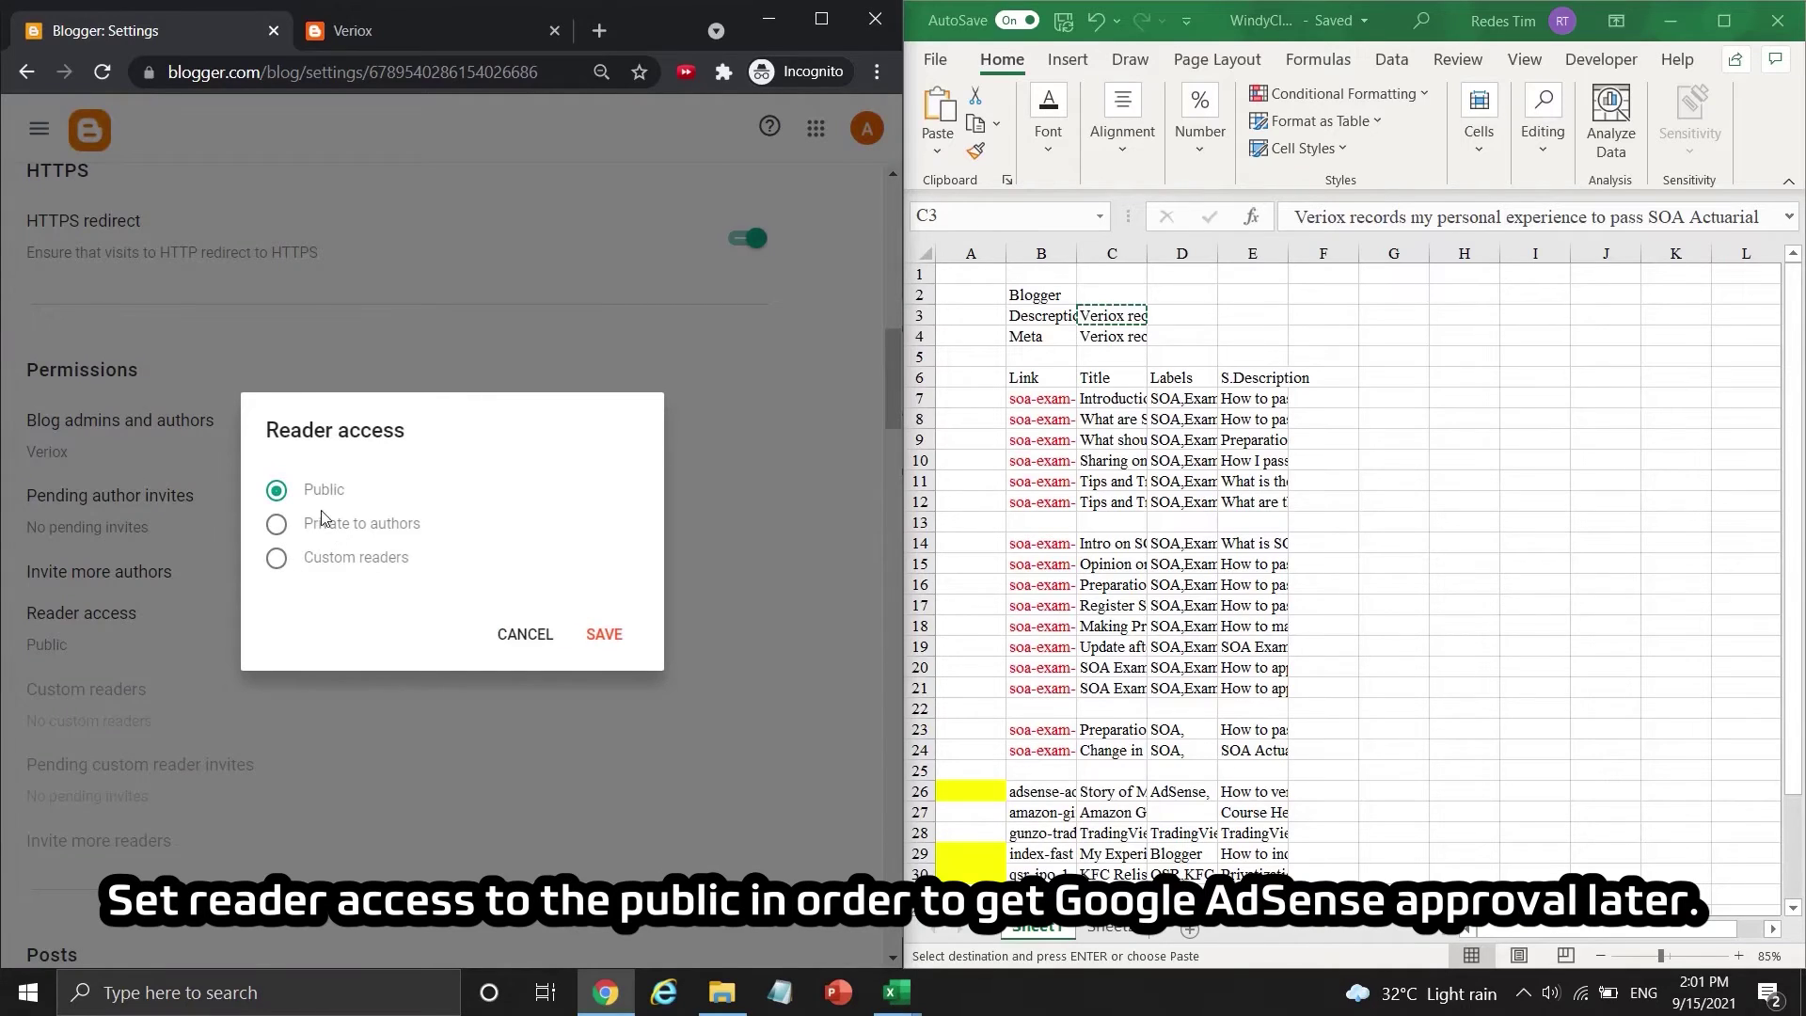
{"action": "left_click", "coordinate": [522, 638]}
{"action": "scroll", "coordinate": [298, 616], "scroll_direction": "down", "scroll_amount": 3}
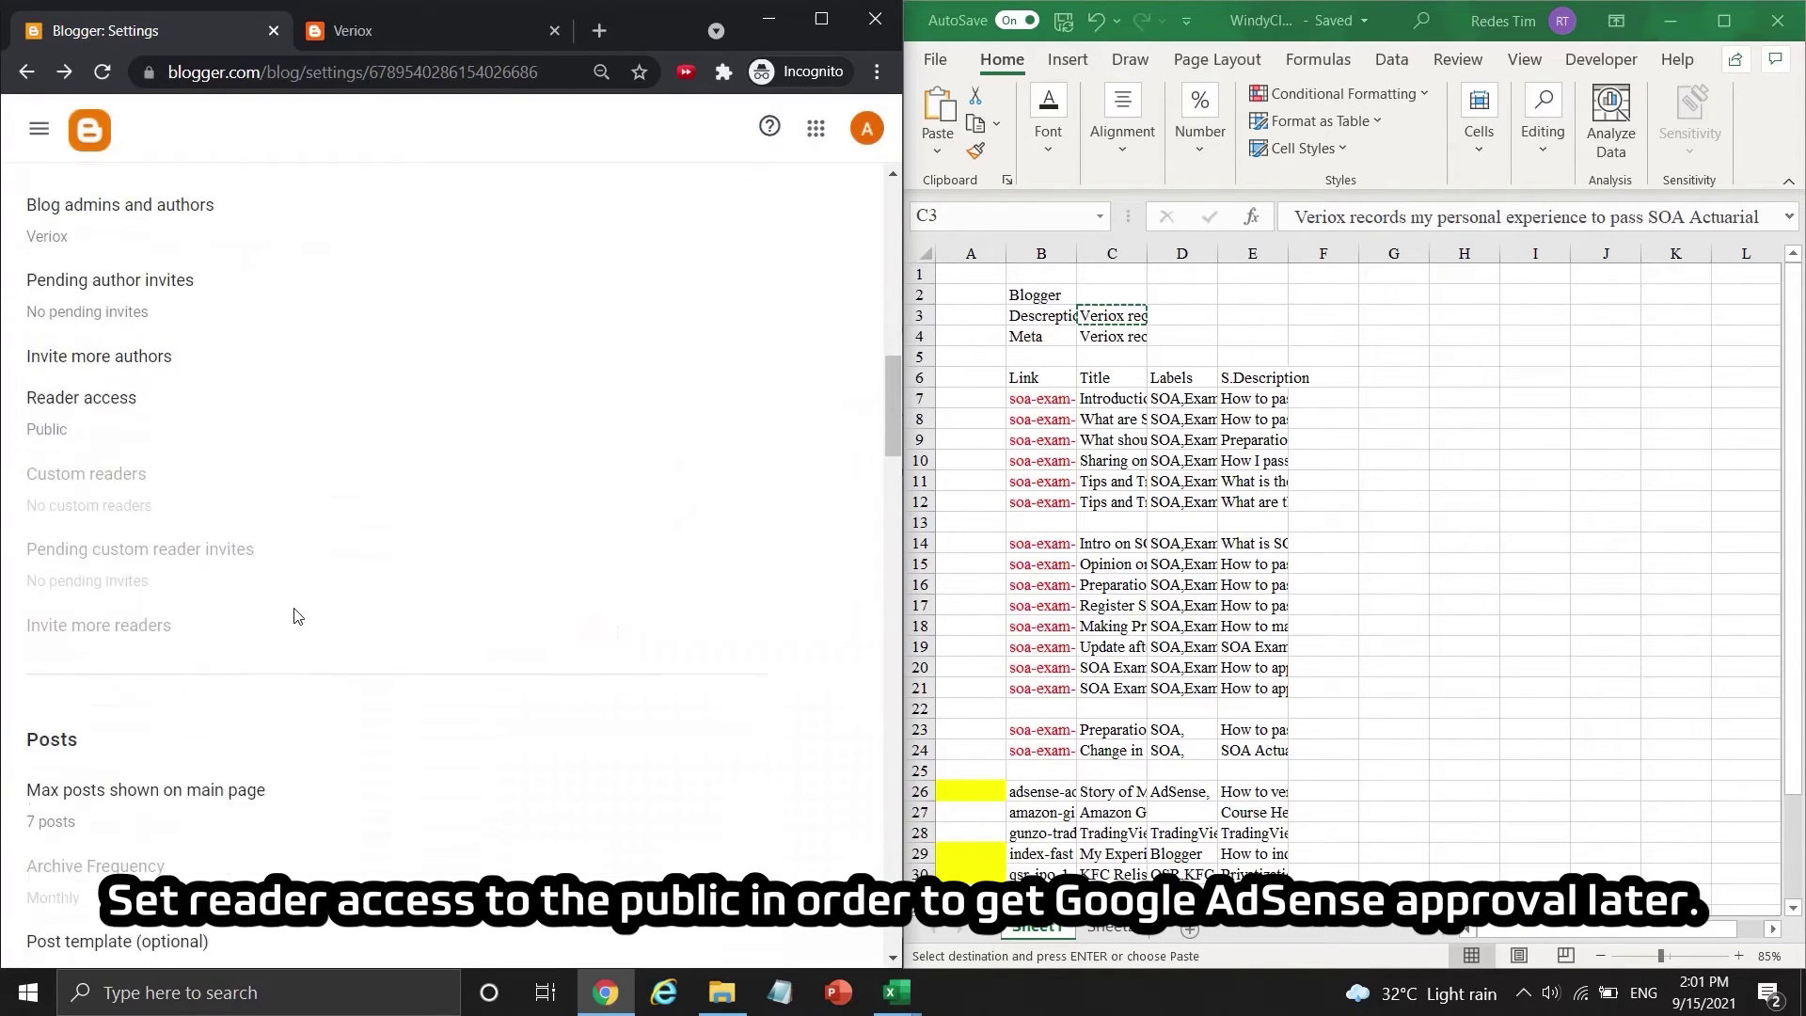
{"action": "scroll", "coordinate": [299, 616], "scroll_direction": "down", "scroll_amount": 2}
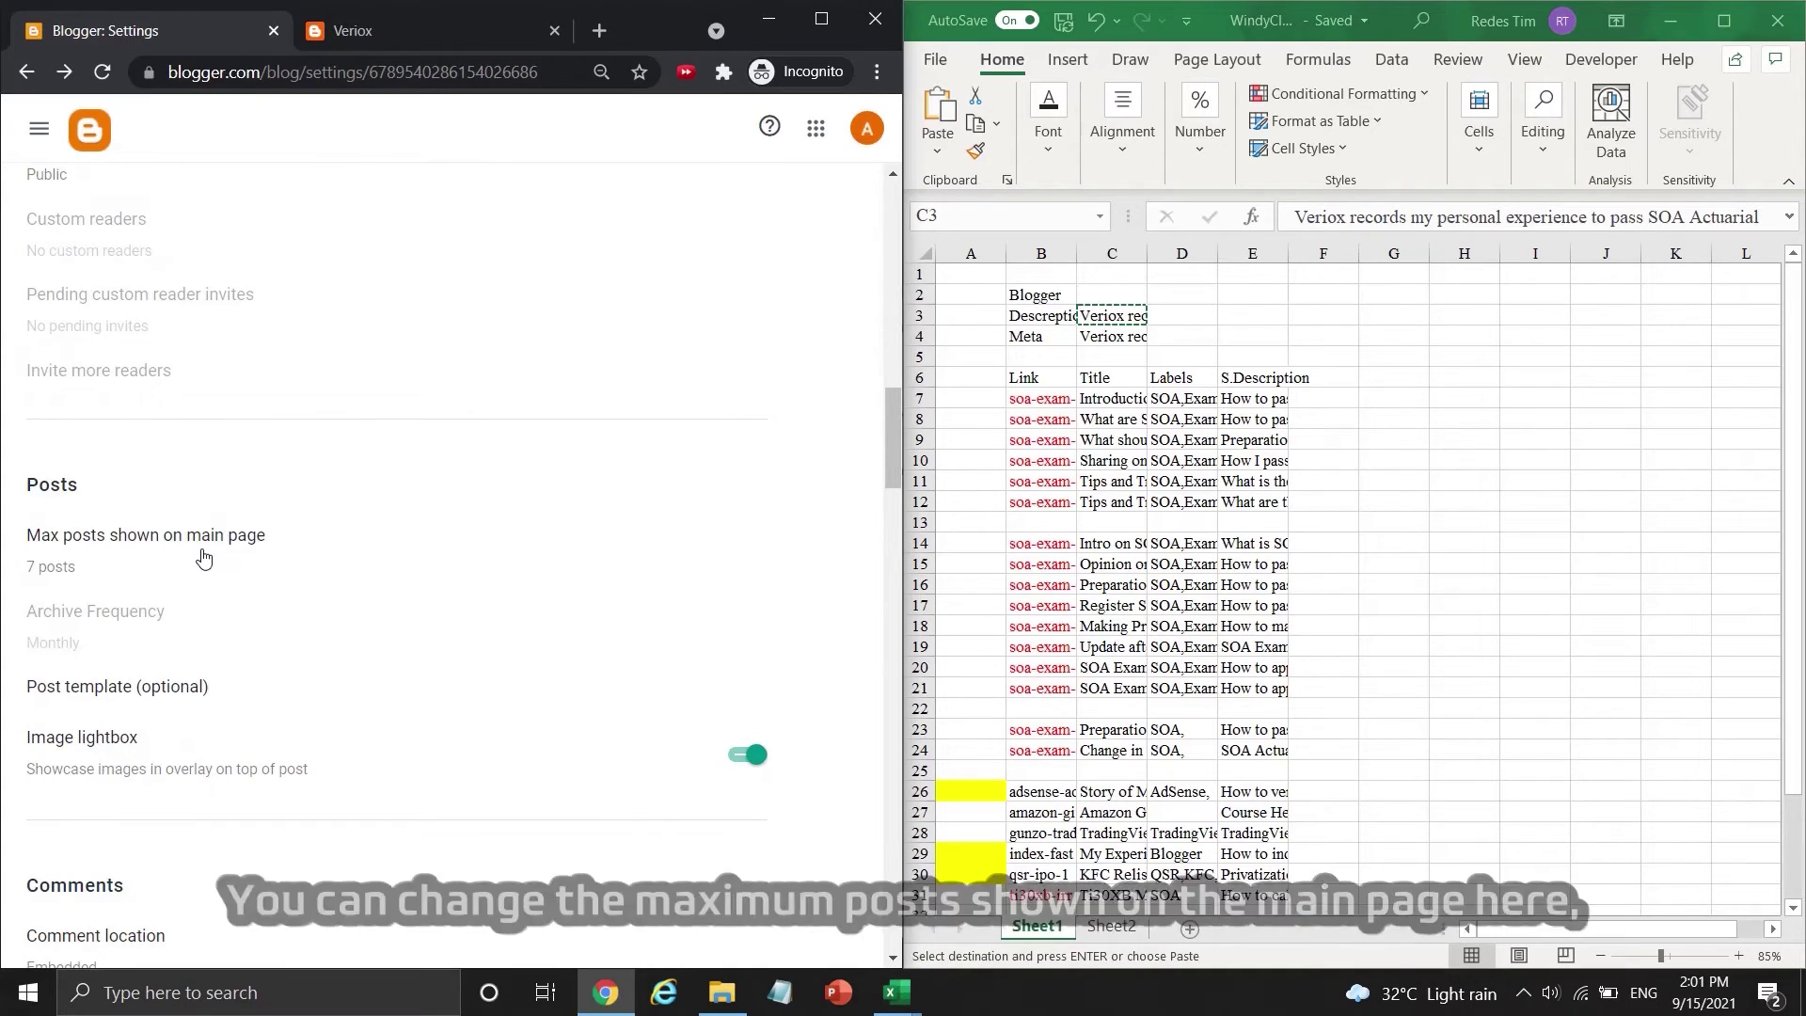
{"action": "scroll", "coordinate": [140, 568], "scroll_direction": "down", "scroll_amount": 1}
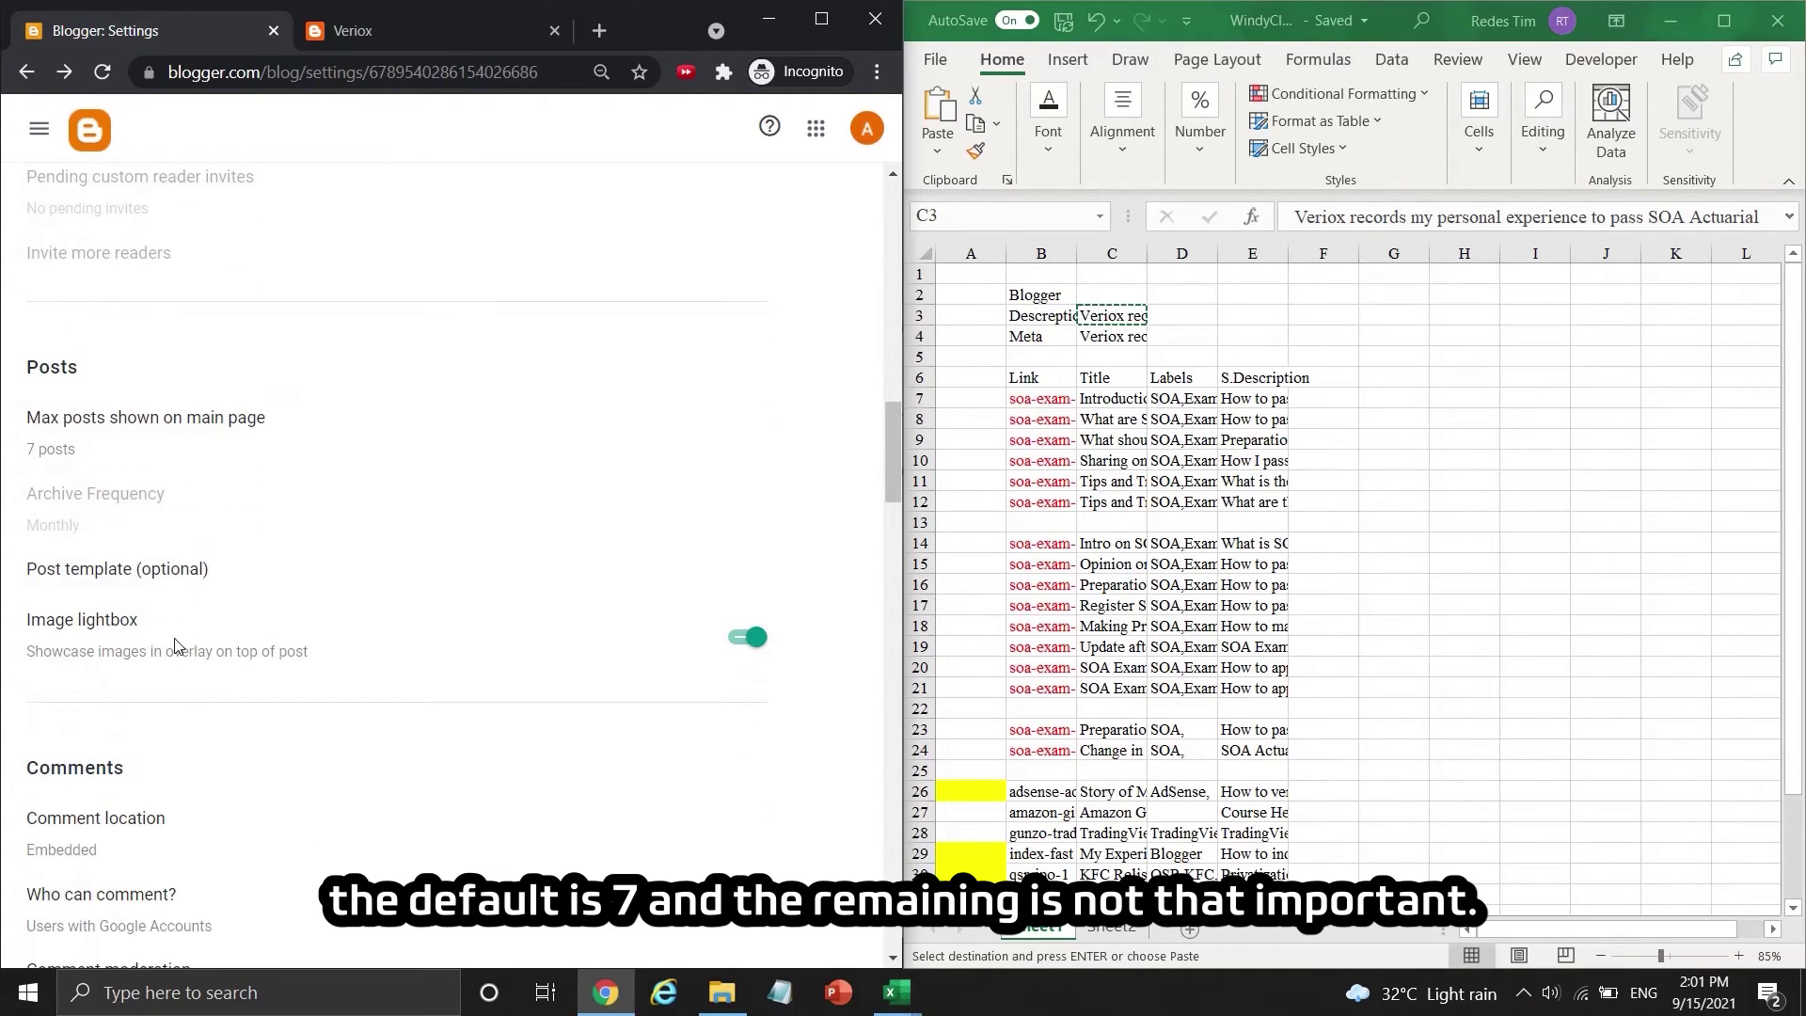
{"action": "scroll", "coordinate": [177, 645], "scroll_direction": "down", "scroll_amount": 1}
{"action": "scroll", "coordinate": [177, 646], "scroll_direction": "down", "scroll_amount": 2}
{"action": "scroll", "coordinate": [141, 612], "scroll_direction": "down", "scroll_amount": 2}
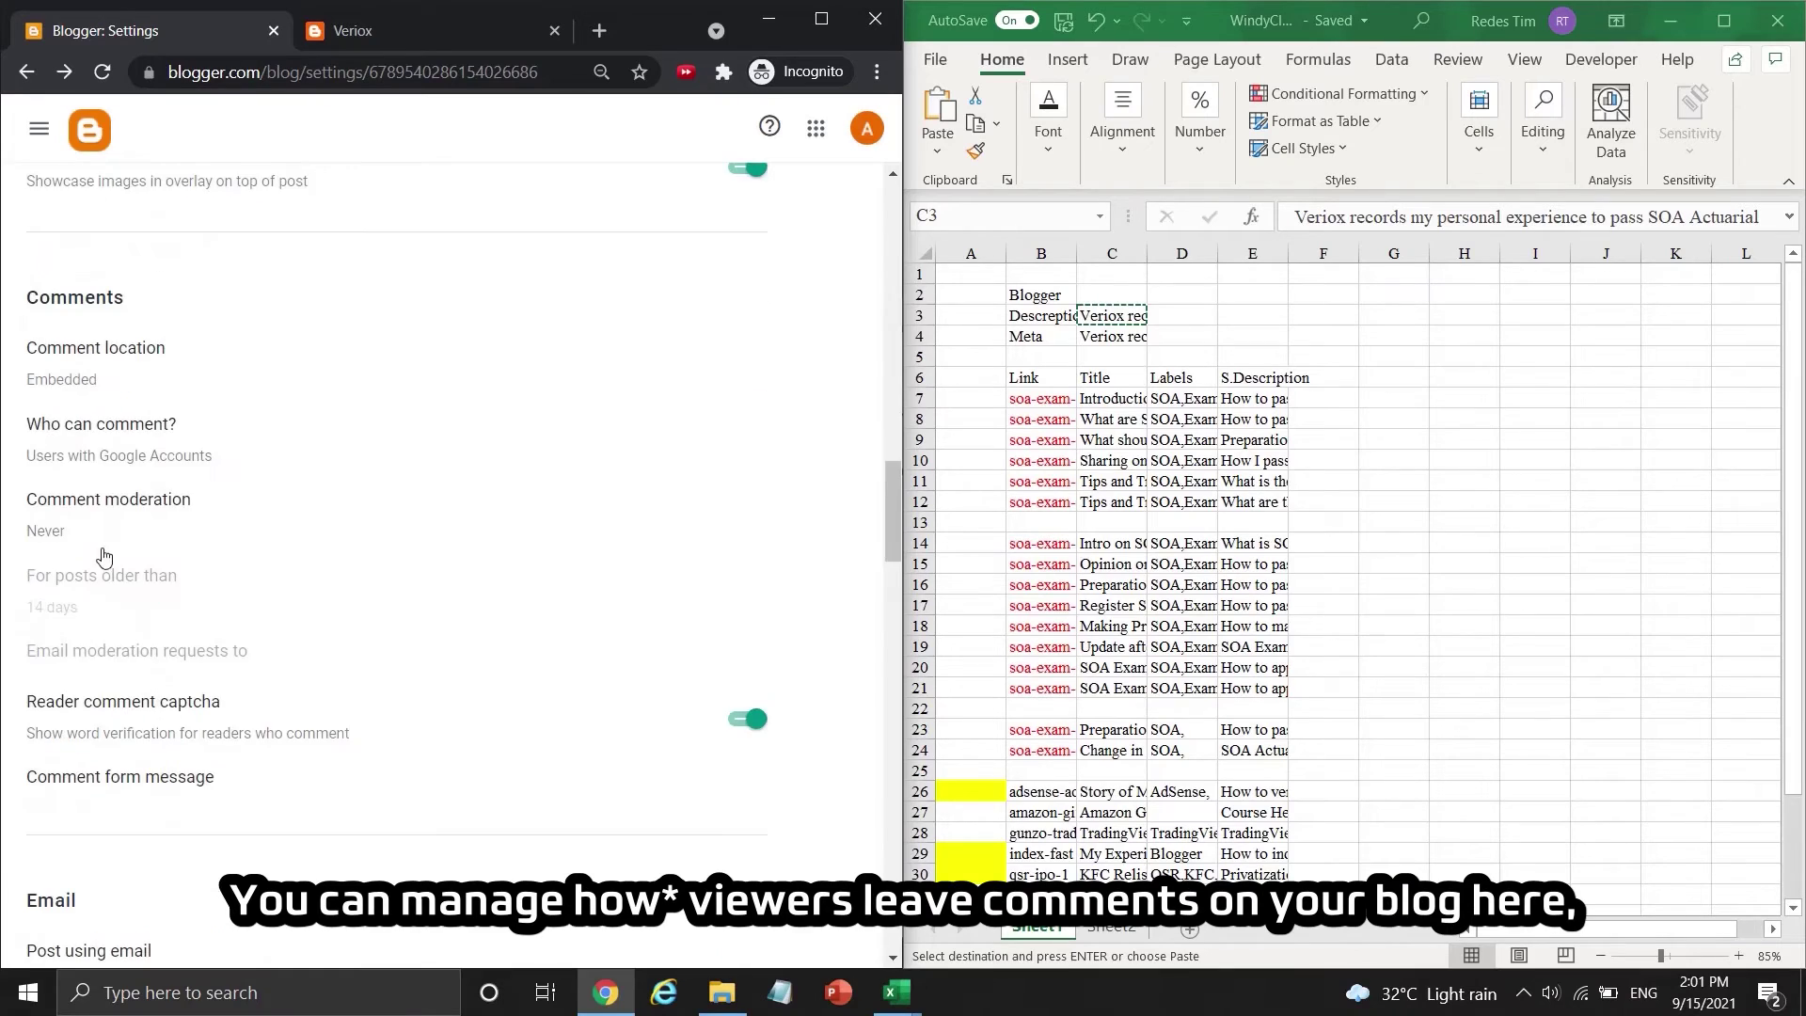
- Set comment moderation to Always and save, then scroll down to Meta tags
{"action": "left_click", "coordinate": [100, 526]}
{"action": "left_click", "coordinate": [277, 490]}
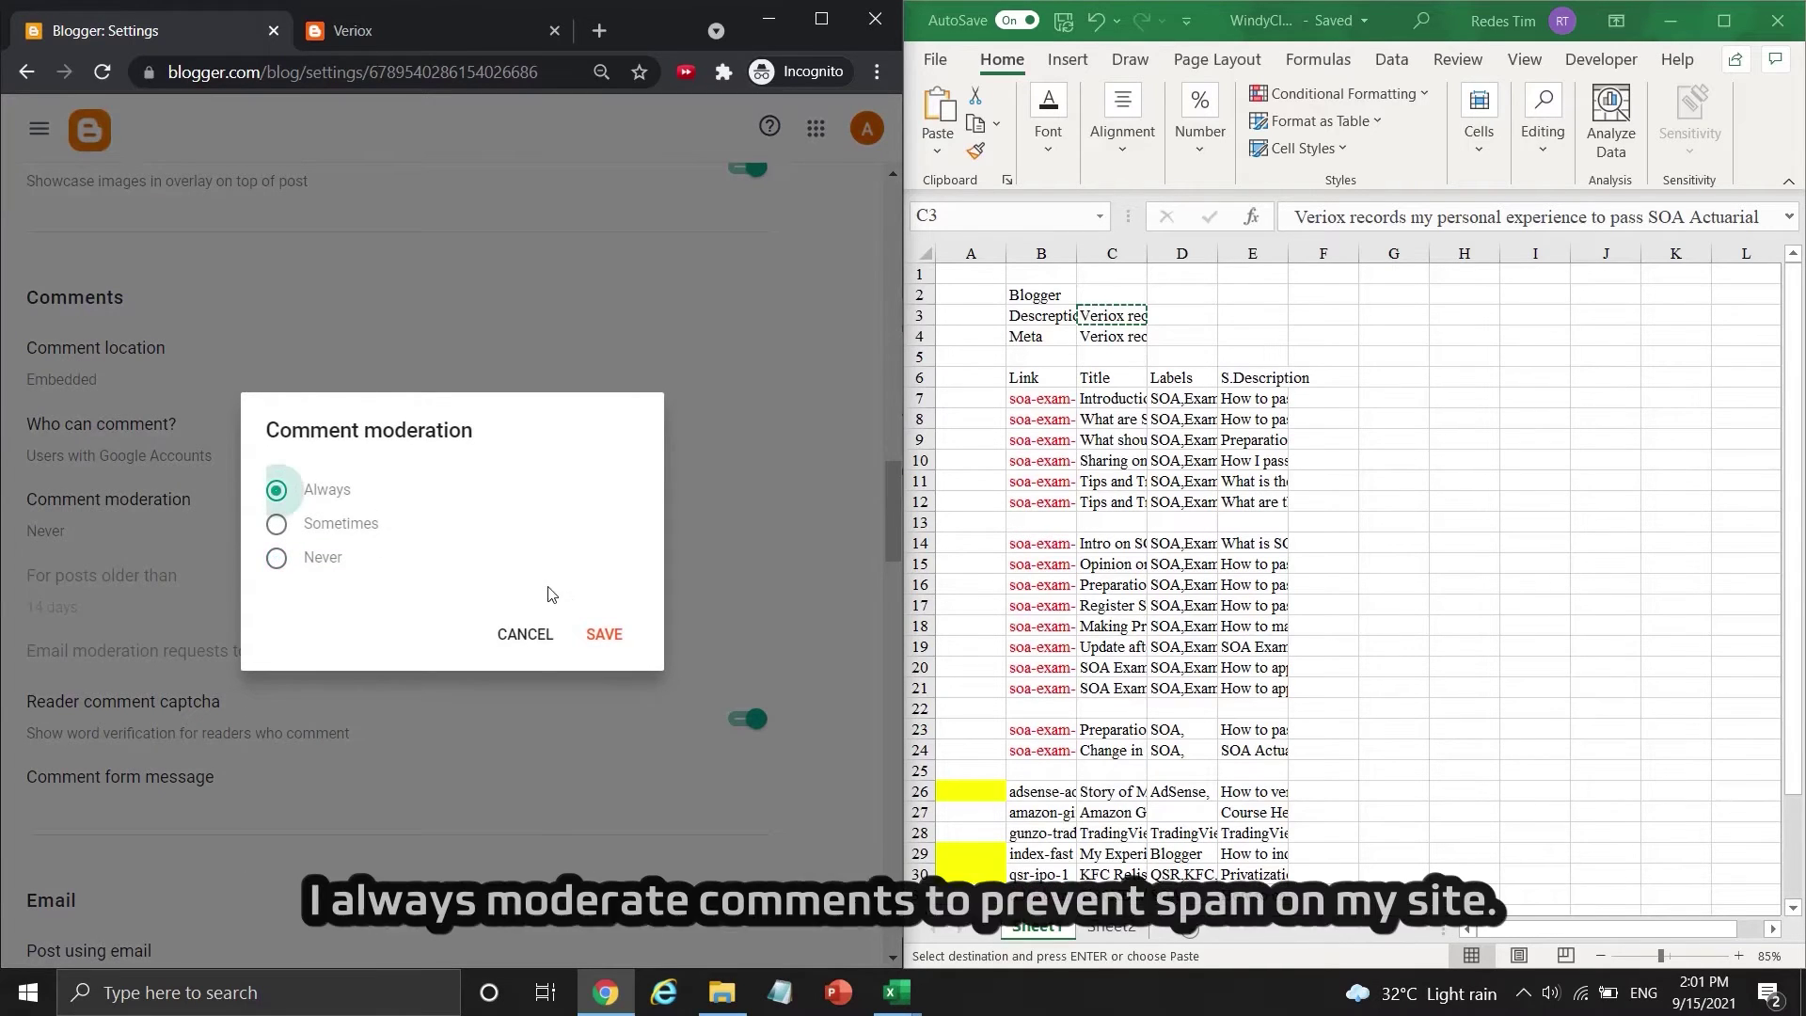
{"action": "left_click", "coordinate": [604, 633]}
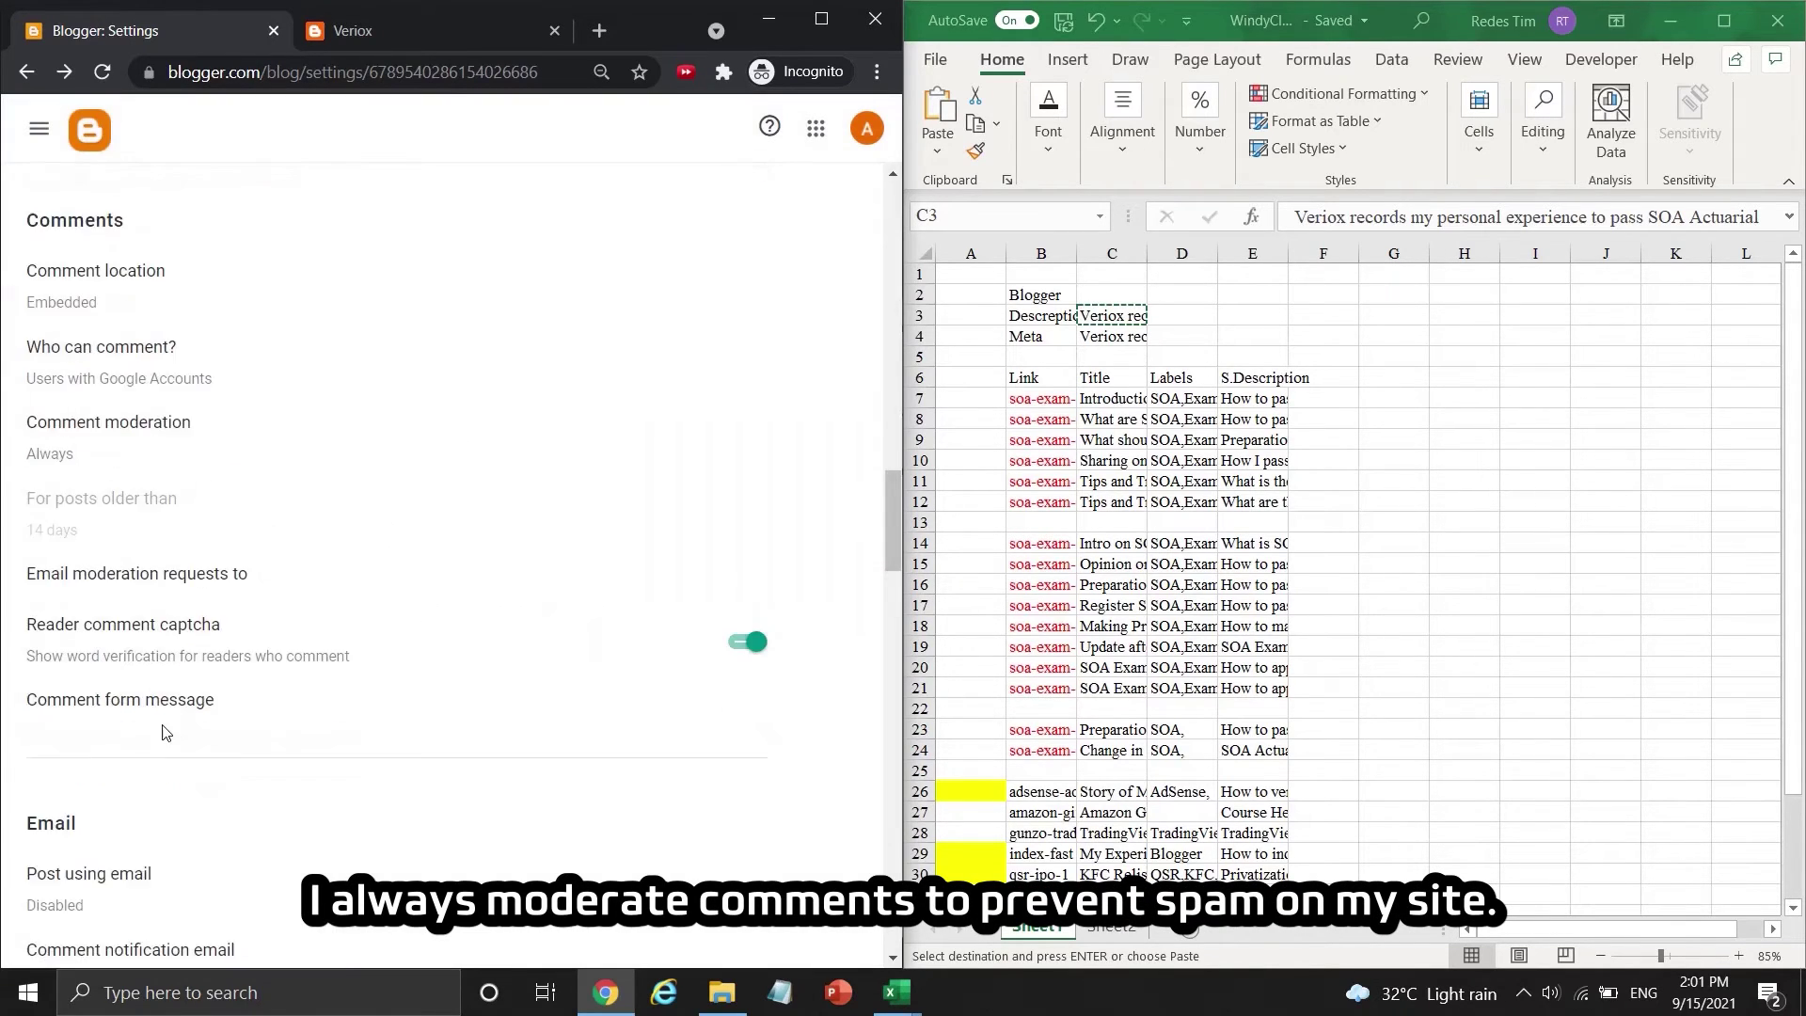
{"action": "scroll", "coordinate": [282, 658], "scroll_direction": "down", "scroll_amount": 3}
{"action": "scroll", "coordinate": [188, 705], "scroll_direction": "down", "scroll_amount": 1}
{"action": "scroll", "coordinate": [163, 731], "scroll_direction": "down", "scroll_amount": 1}
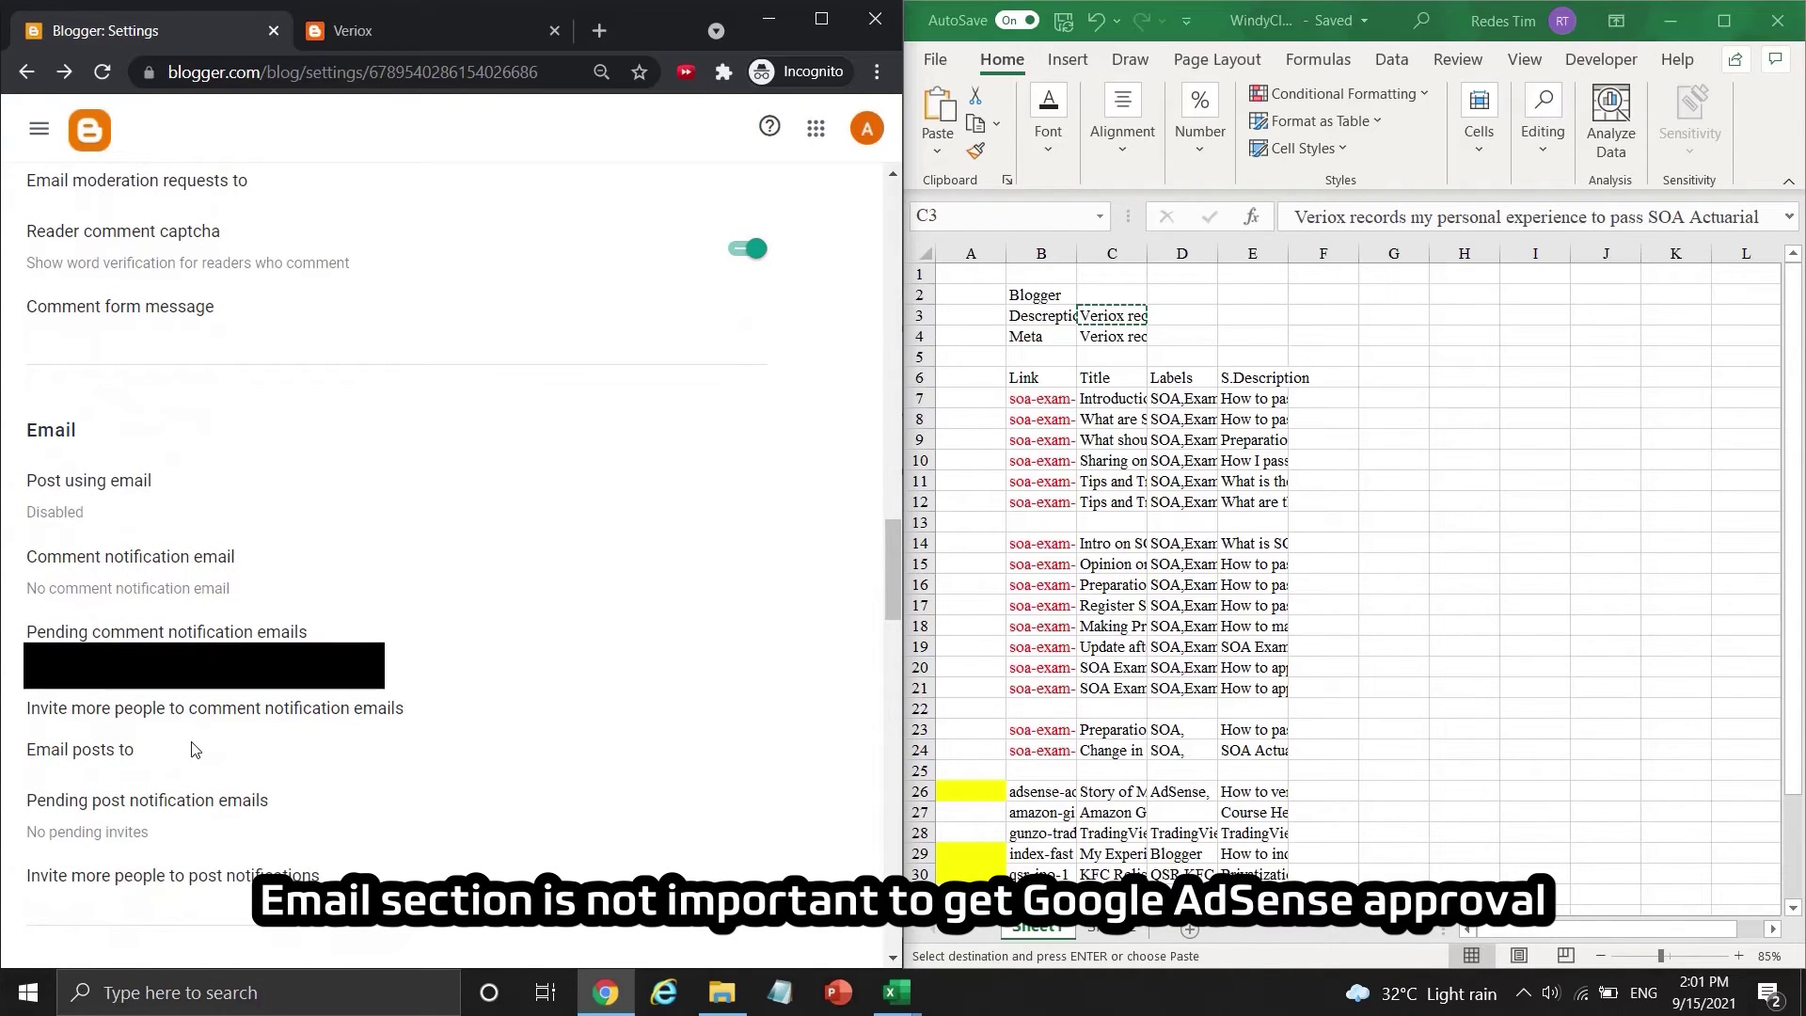
{"action": "scroll", "coordinate": [202, 753], "scroll_direction": "down", "scroll_amount": 3}
{"action": "scroll", "coordinate": [201, 753], "scroll_direction": "down", "scroll_amount": 1}
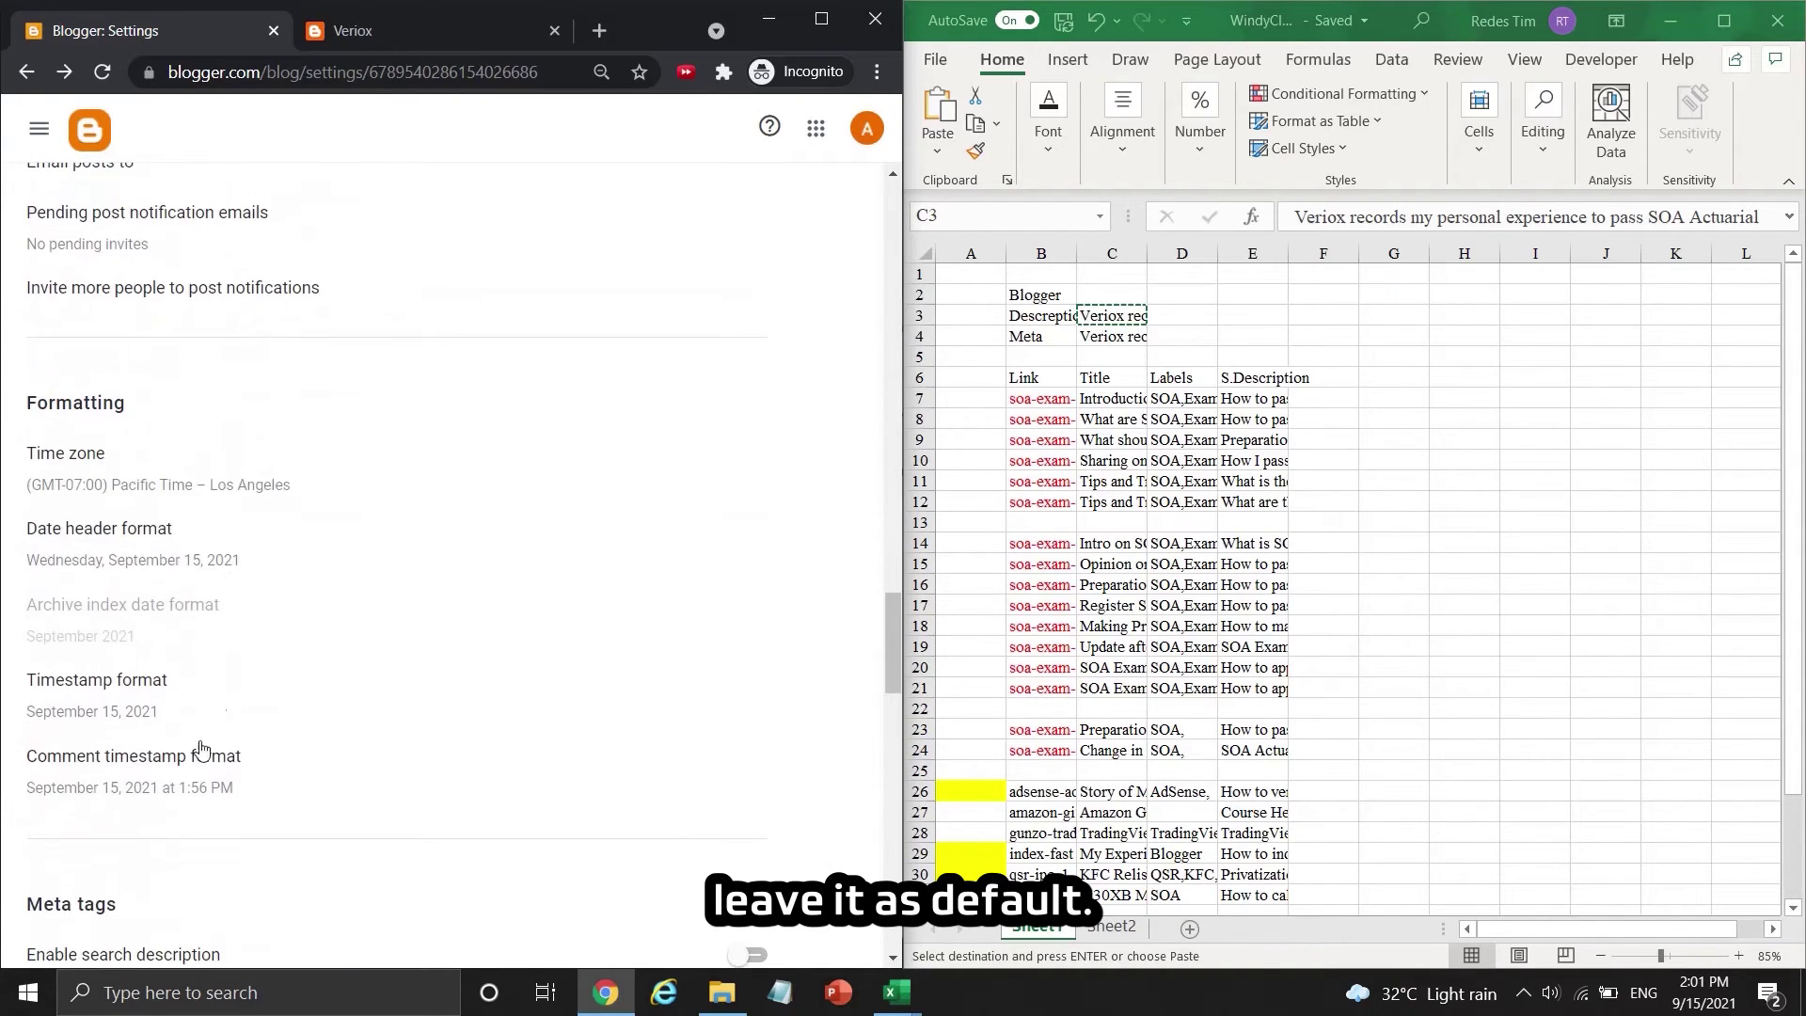
{"action": "scroll", "coordinate": [178, 527], "scroll_direction": "down", "scroll_amount": 1}
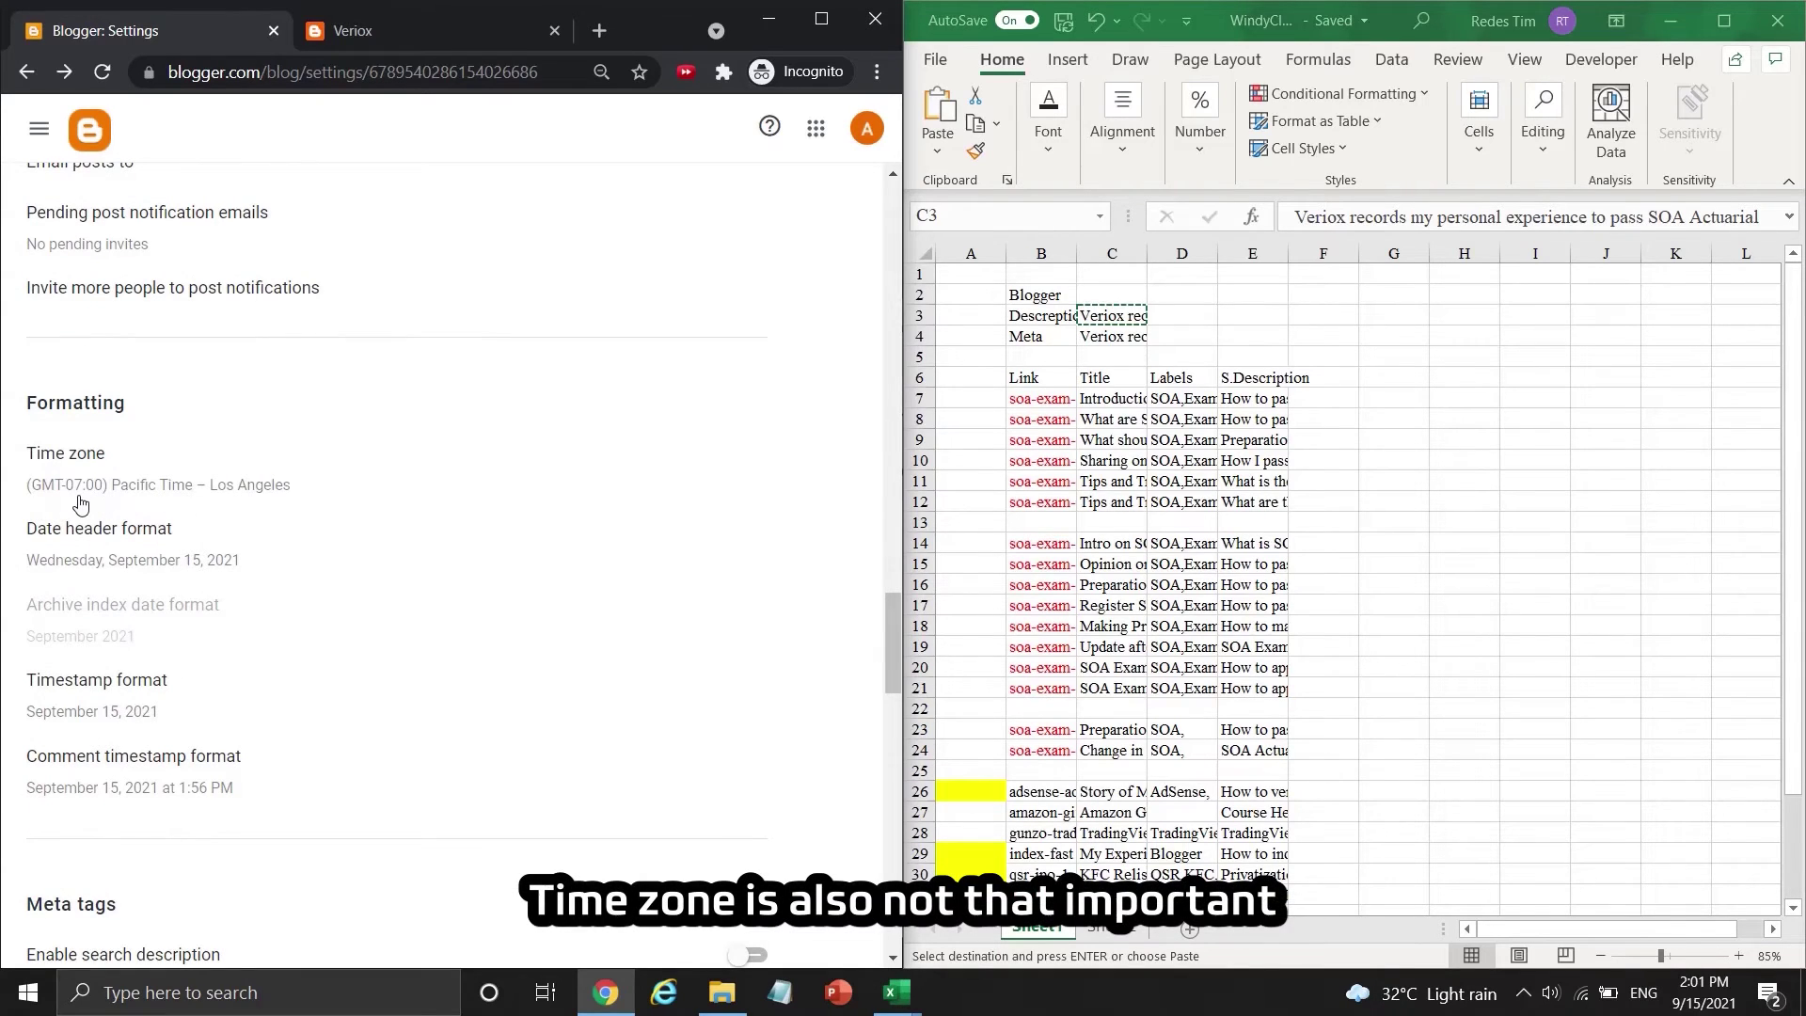
{"action": "scroll", "coordinate": [99, 697], "scroll_direction": "down", "scroll_amount": 1}
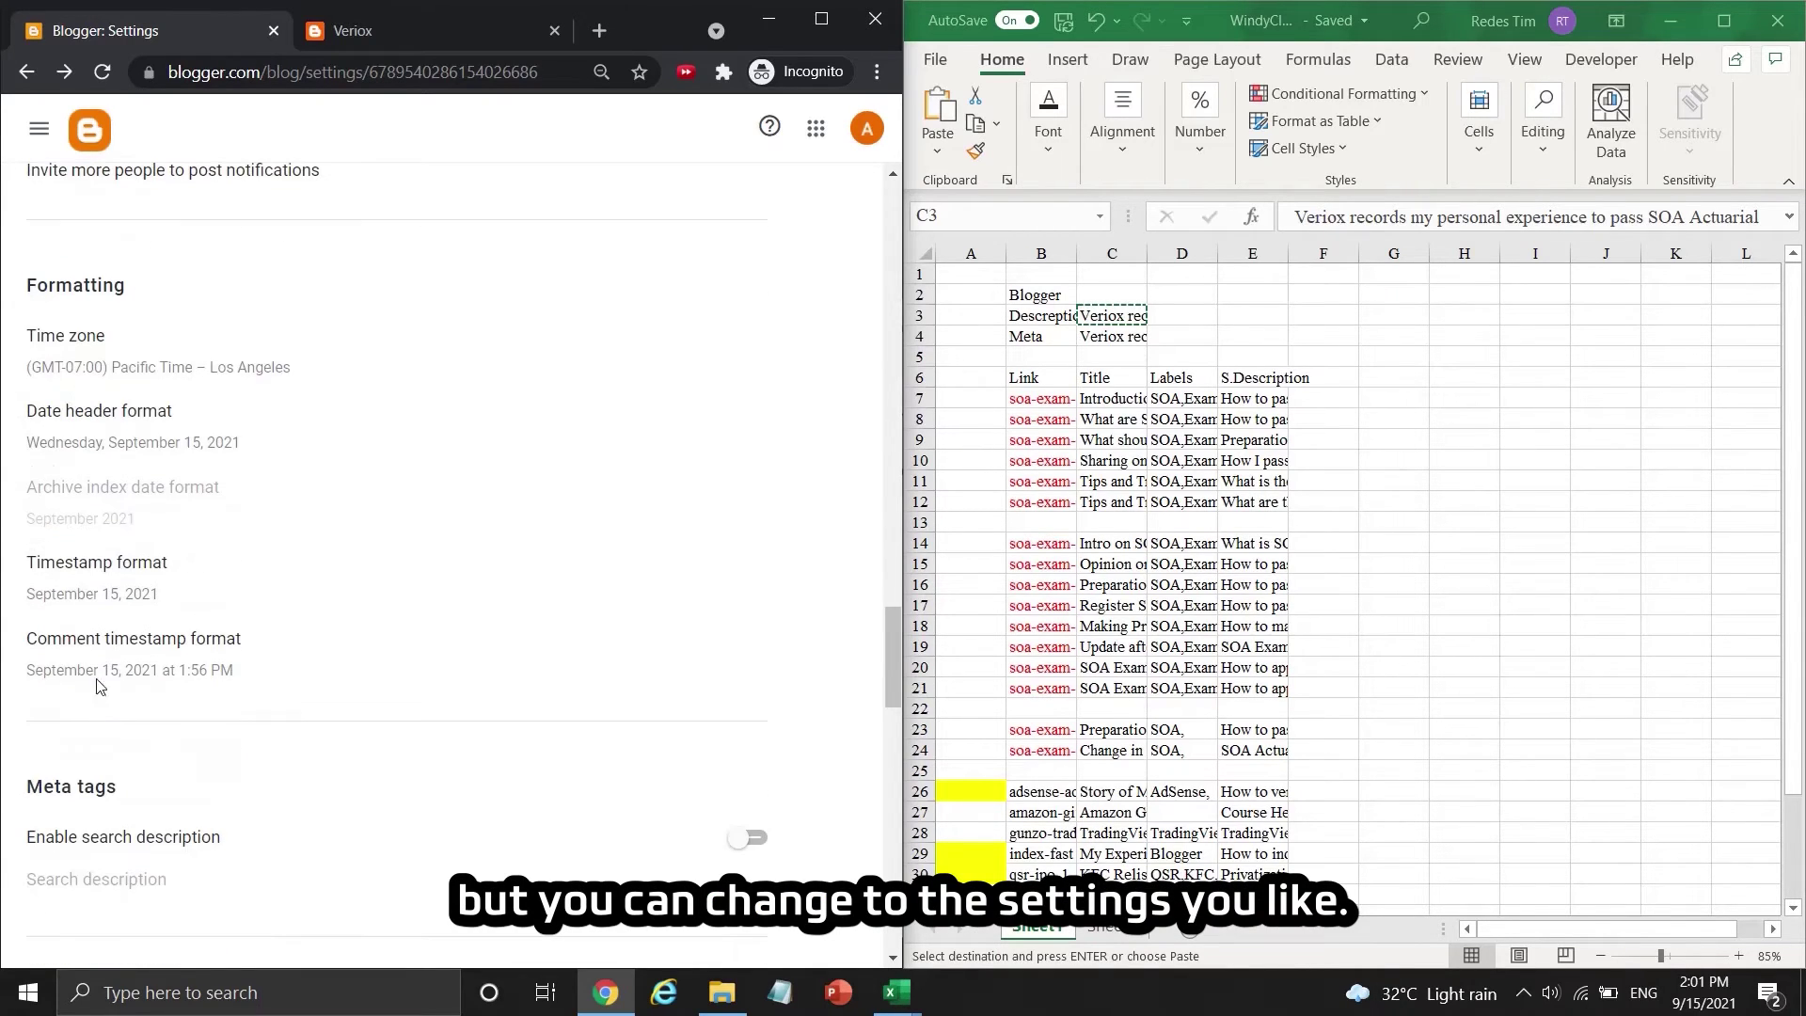
{"action": "scroll", "coordinate": [592, 595], "scroll_direction": "down", "scroll_amount": 2}
- Enable search descriptions and save the Excel cell C4 text as the search description
{"action": "left_click", "coordinate": [763, 603]}
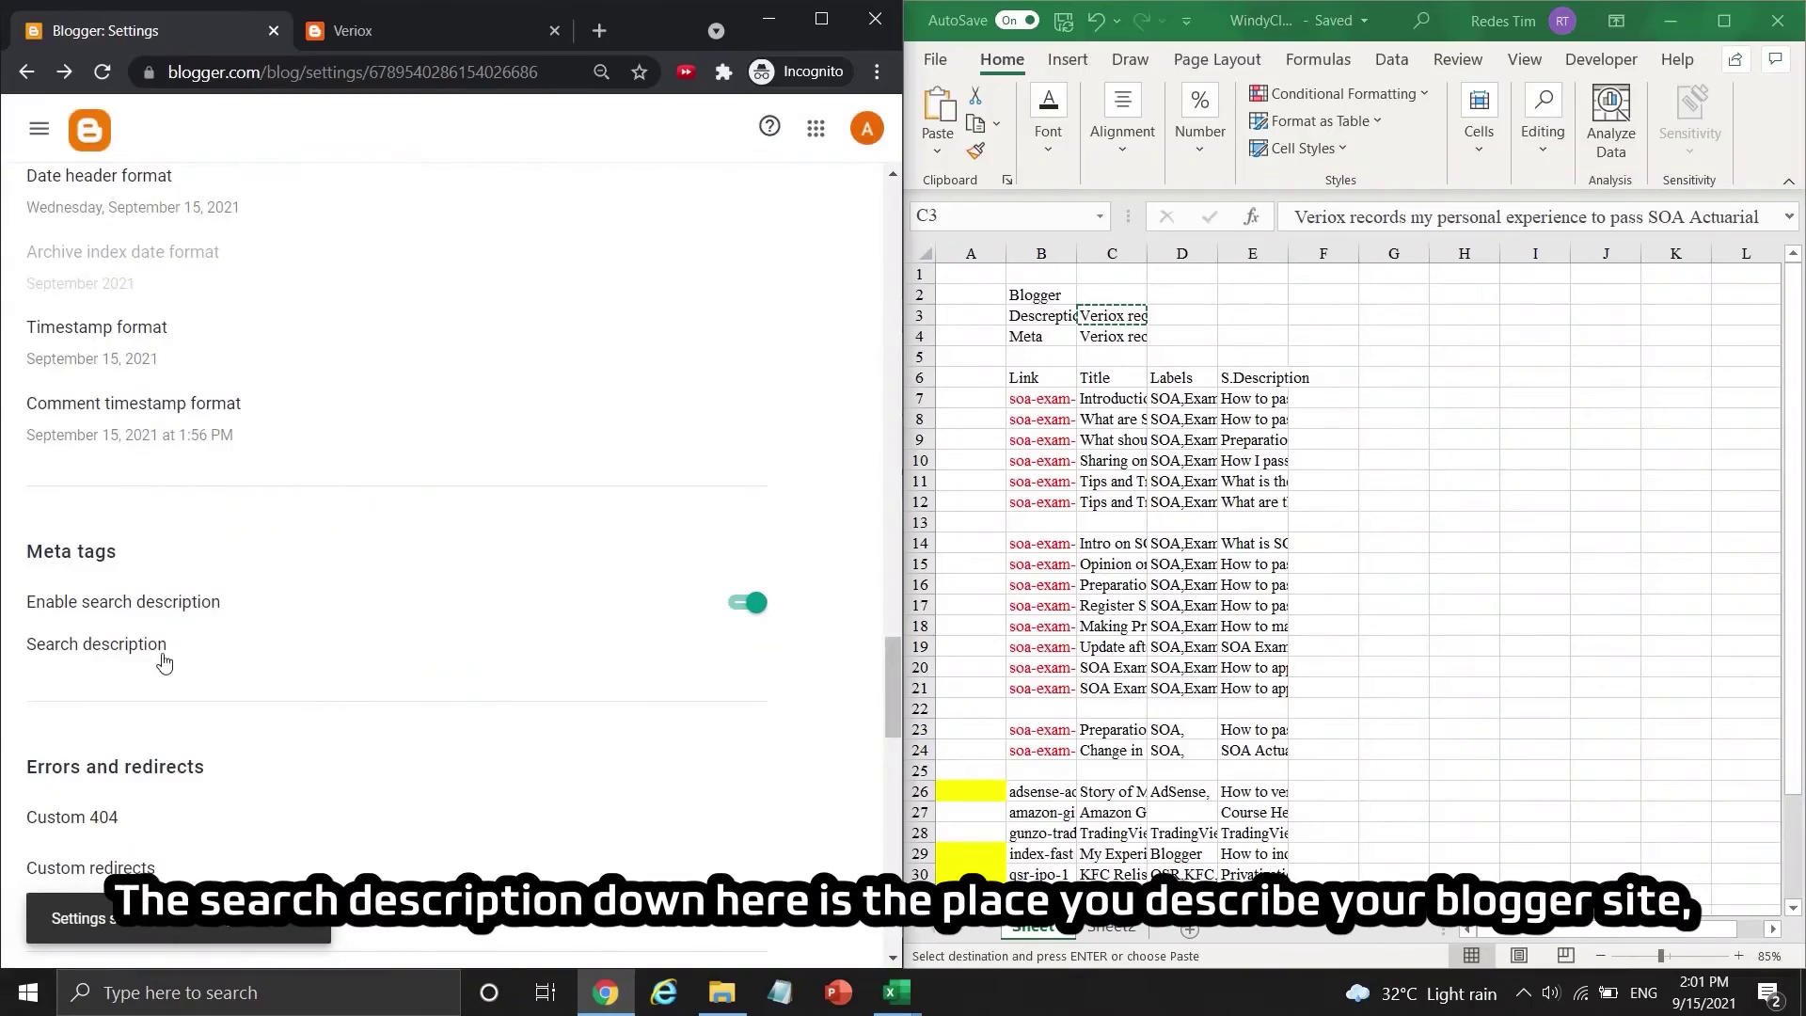
{"action": "left_click", "coordinate": [164, 662]}
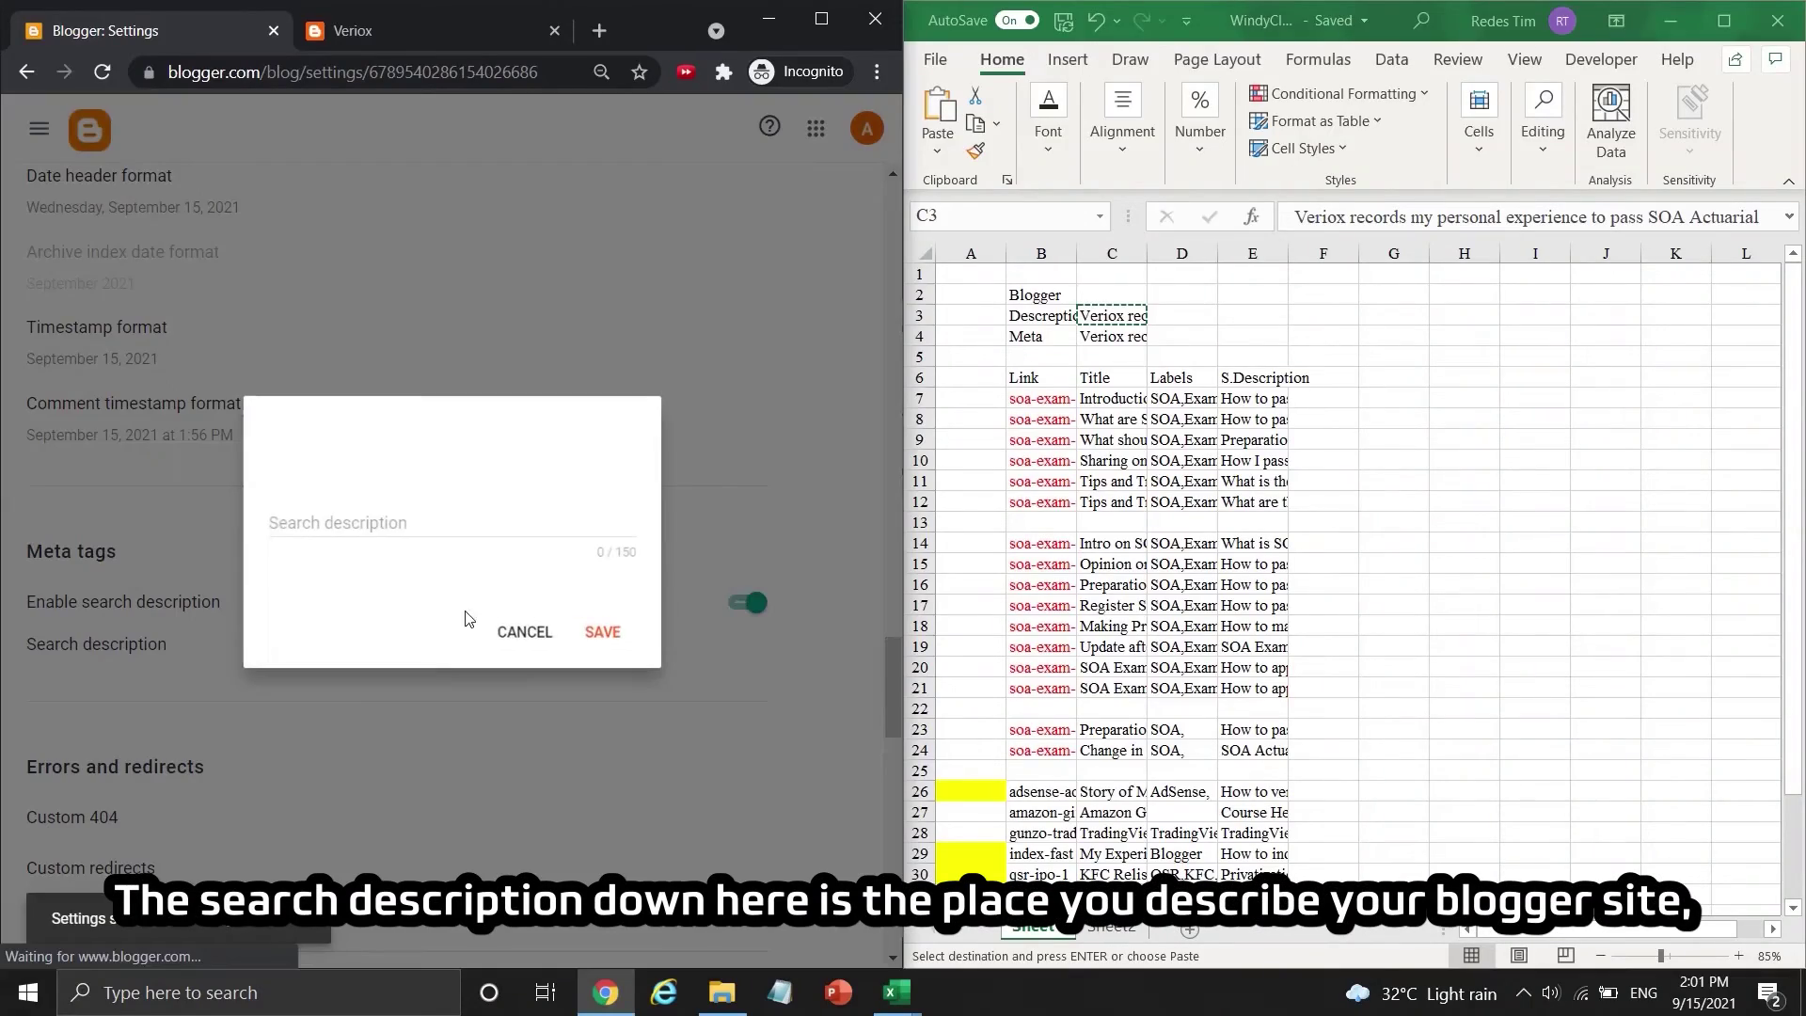
{"action": "left_click", "coordinate": [1115, 337]}
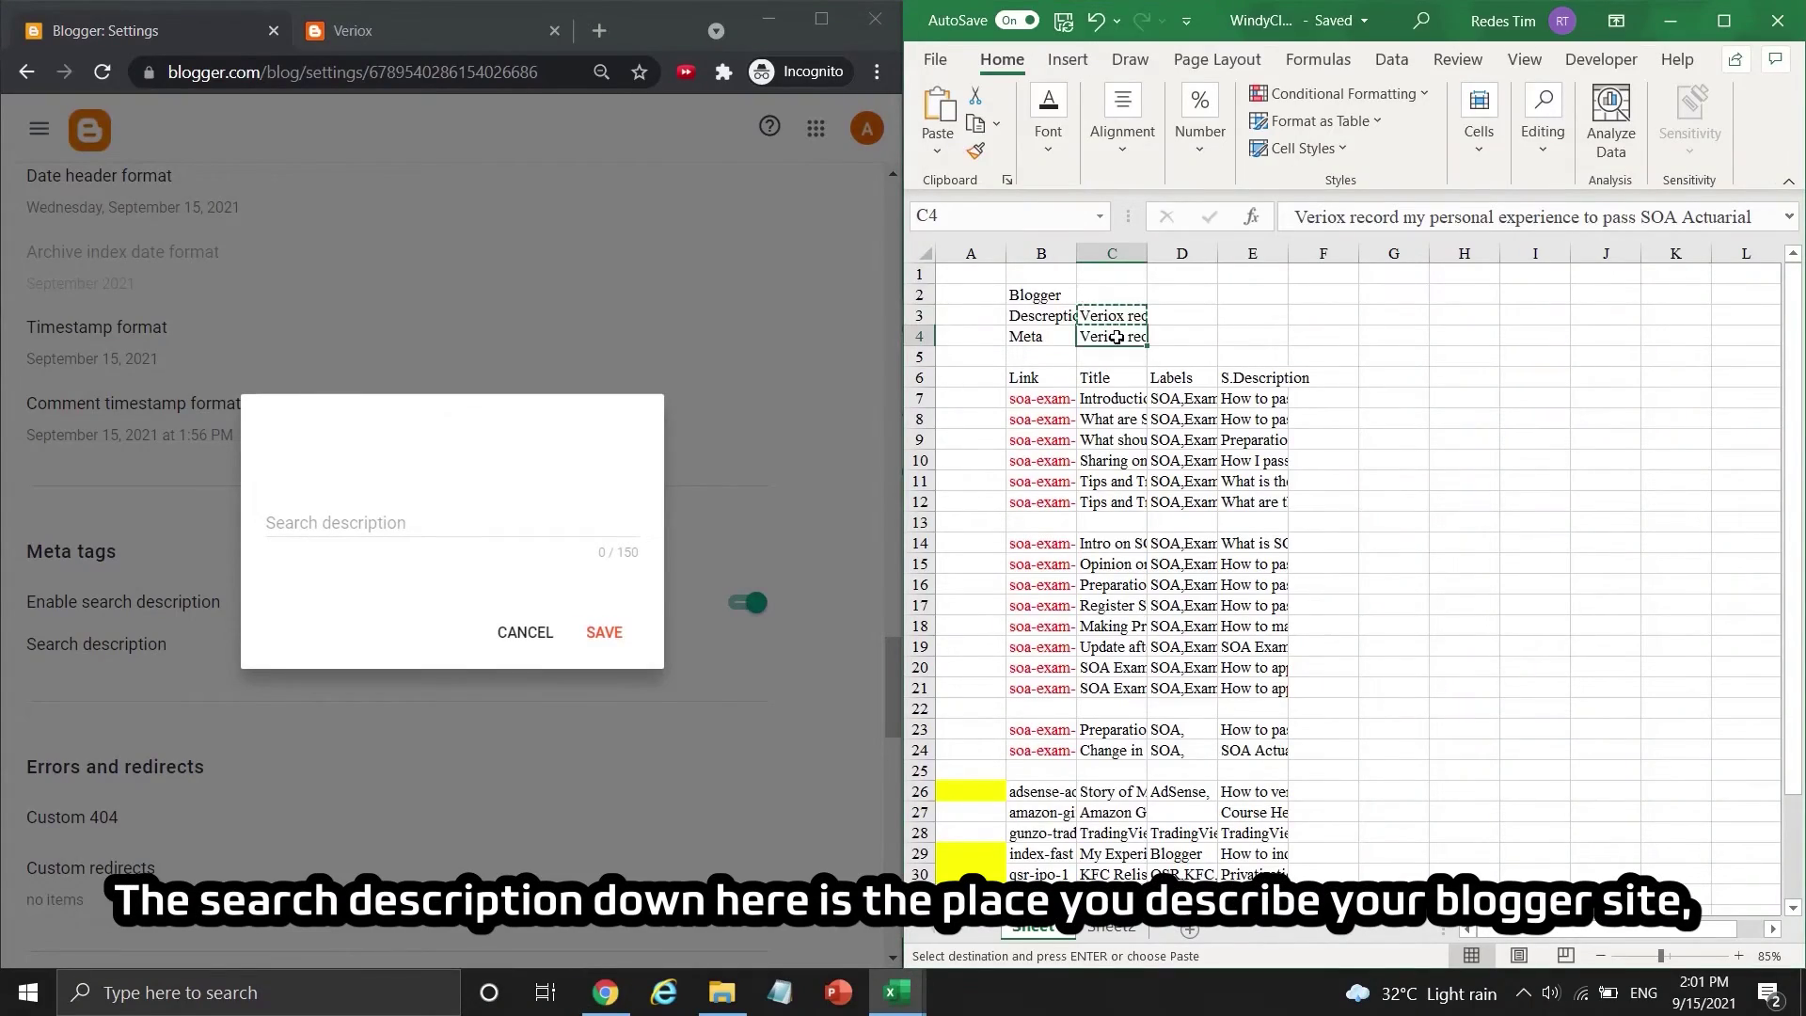
{"action": "key", "text": "ctrl+c"}
{"action": "left_click", "coordinate": [469, 519]}
{"action": "key", "text": "ctrl+v"}
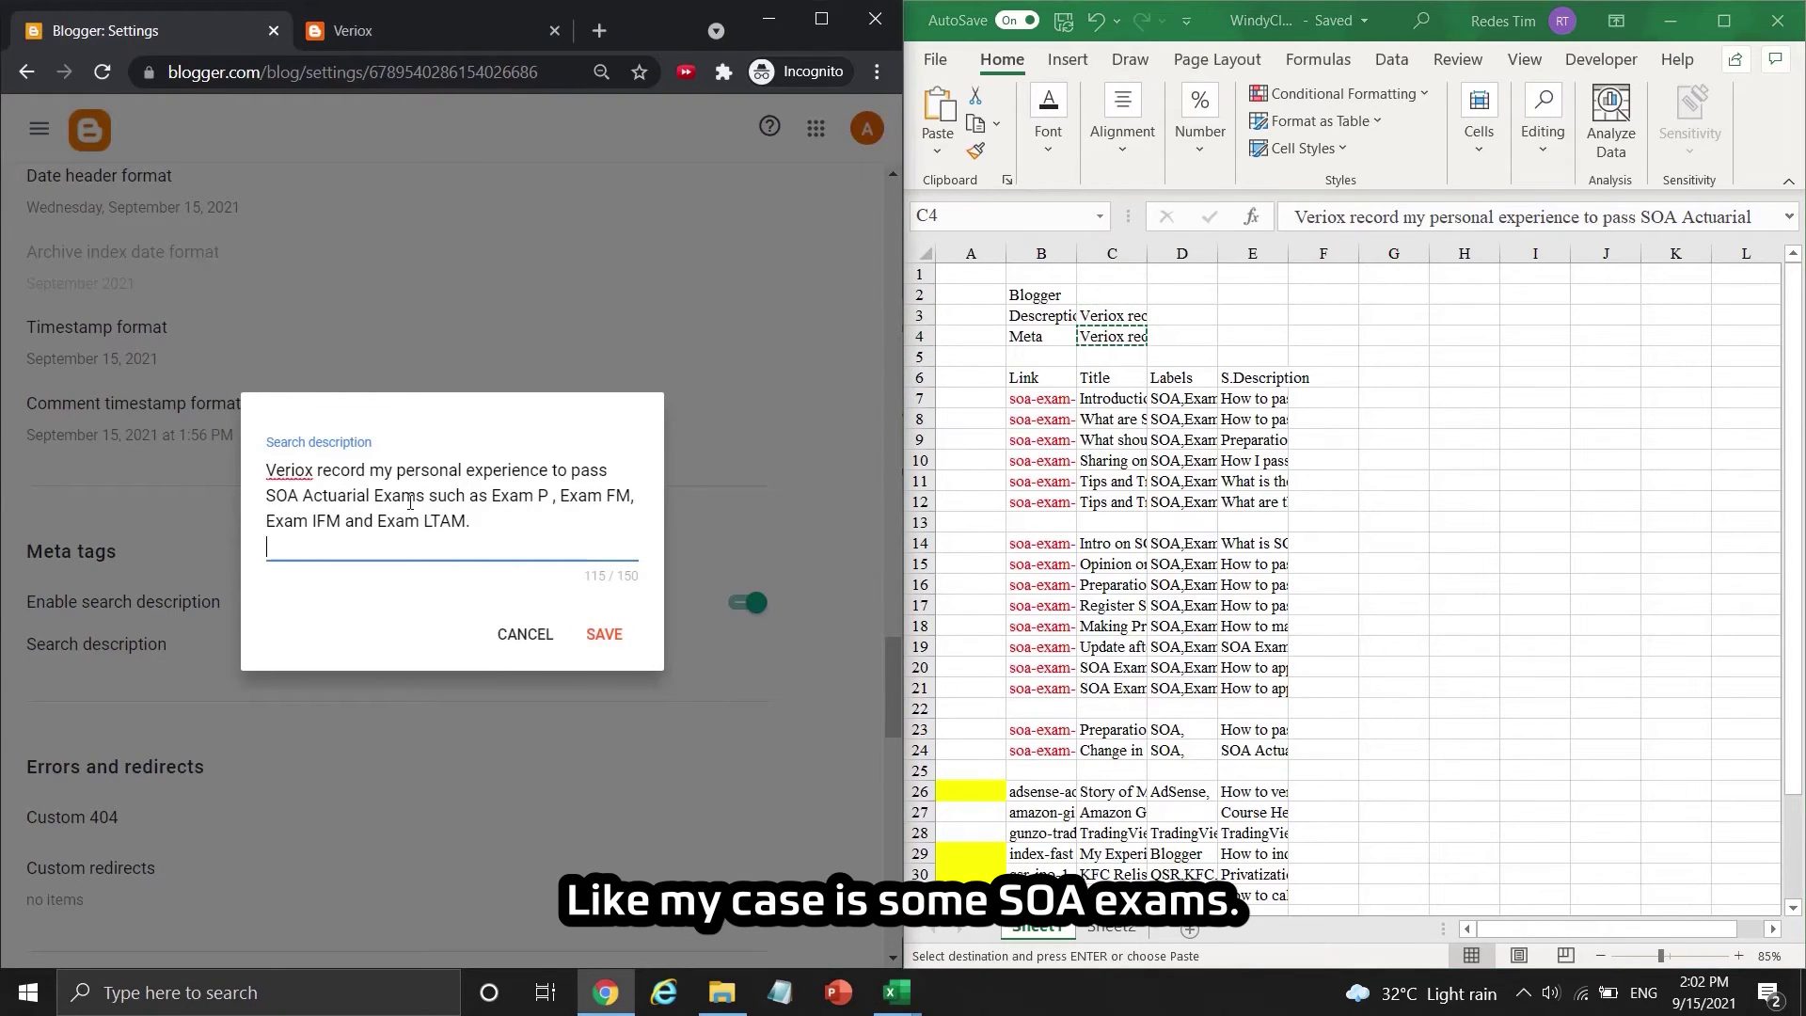
{"action": "left_click", "coordinate": [604, 634]}
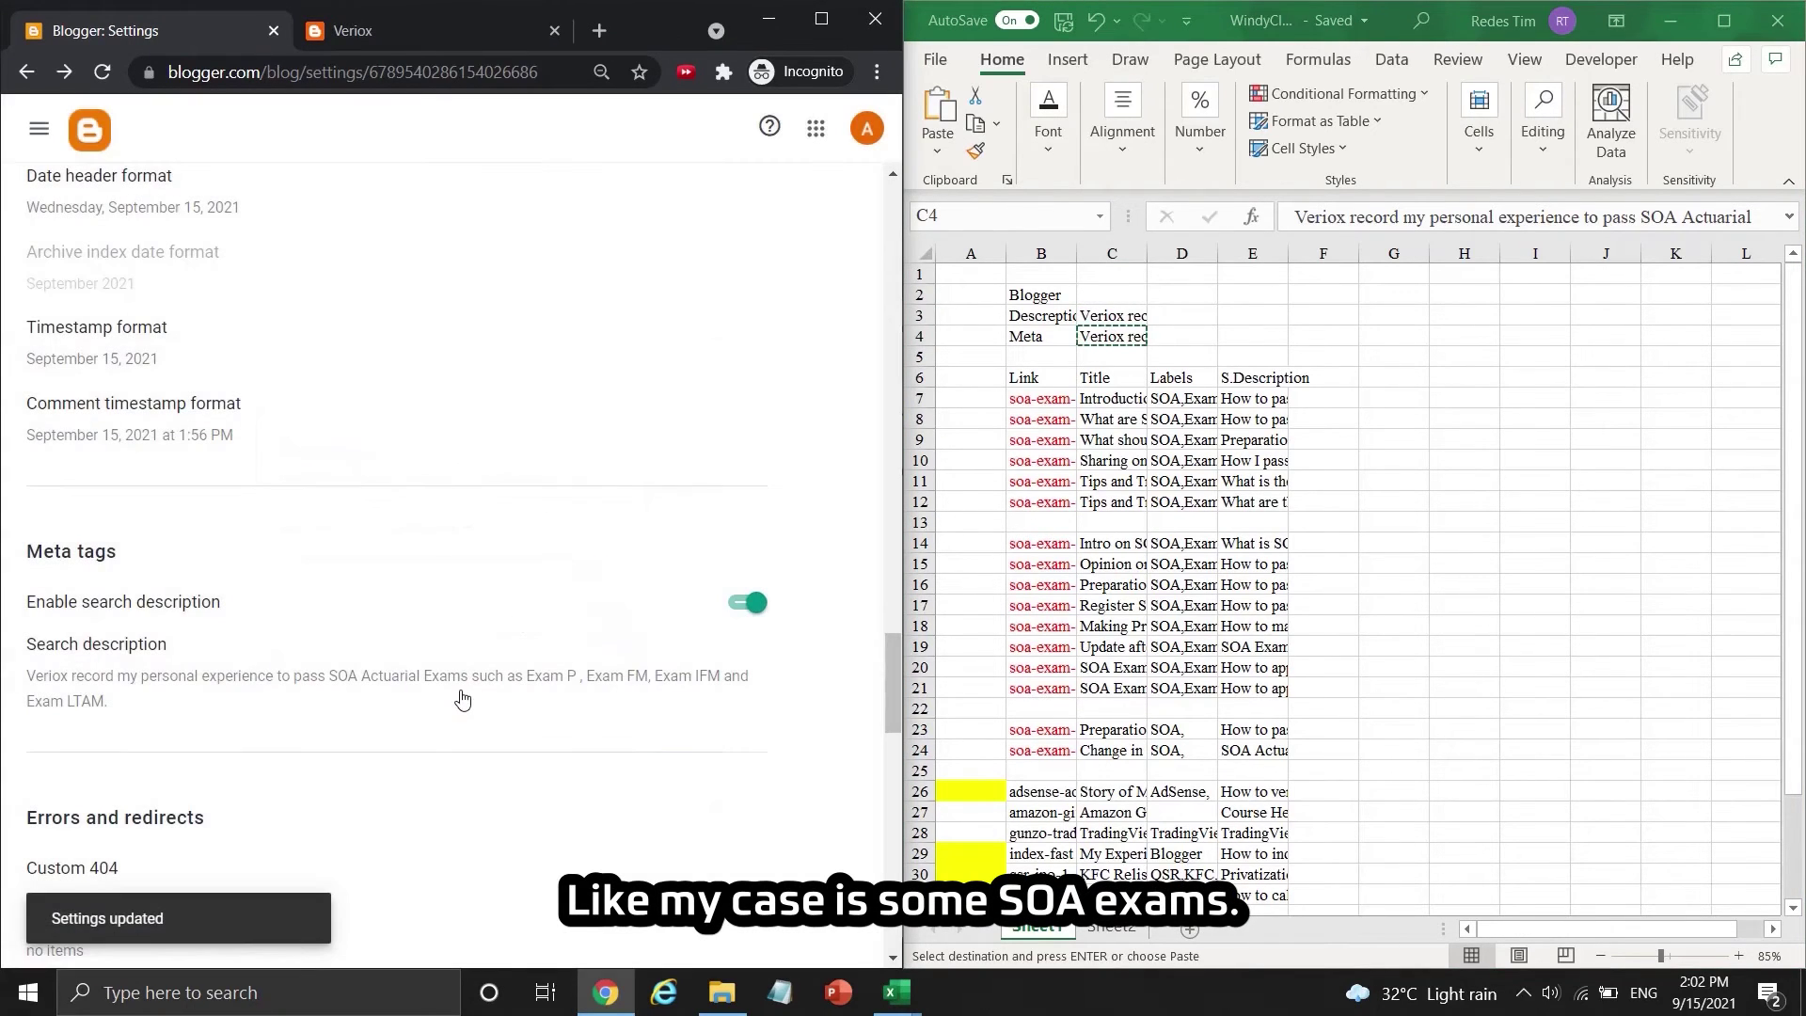
- Save the custom 404 message 'Please go back to Homepage'
{"action": "scroll", "coordinate": [461, 698], "scroll_direction": "down", "scroll_amount": 1}
{"action": "left_click", "coordinate": [60, 771]}
{"action": "type", "text": "Please g"}
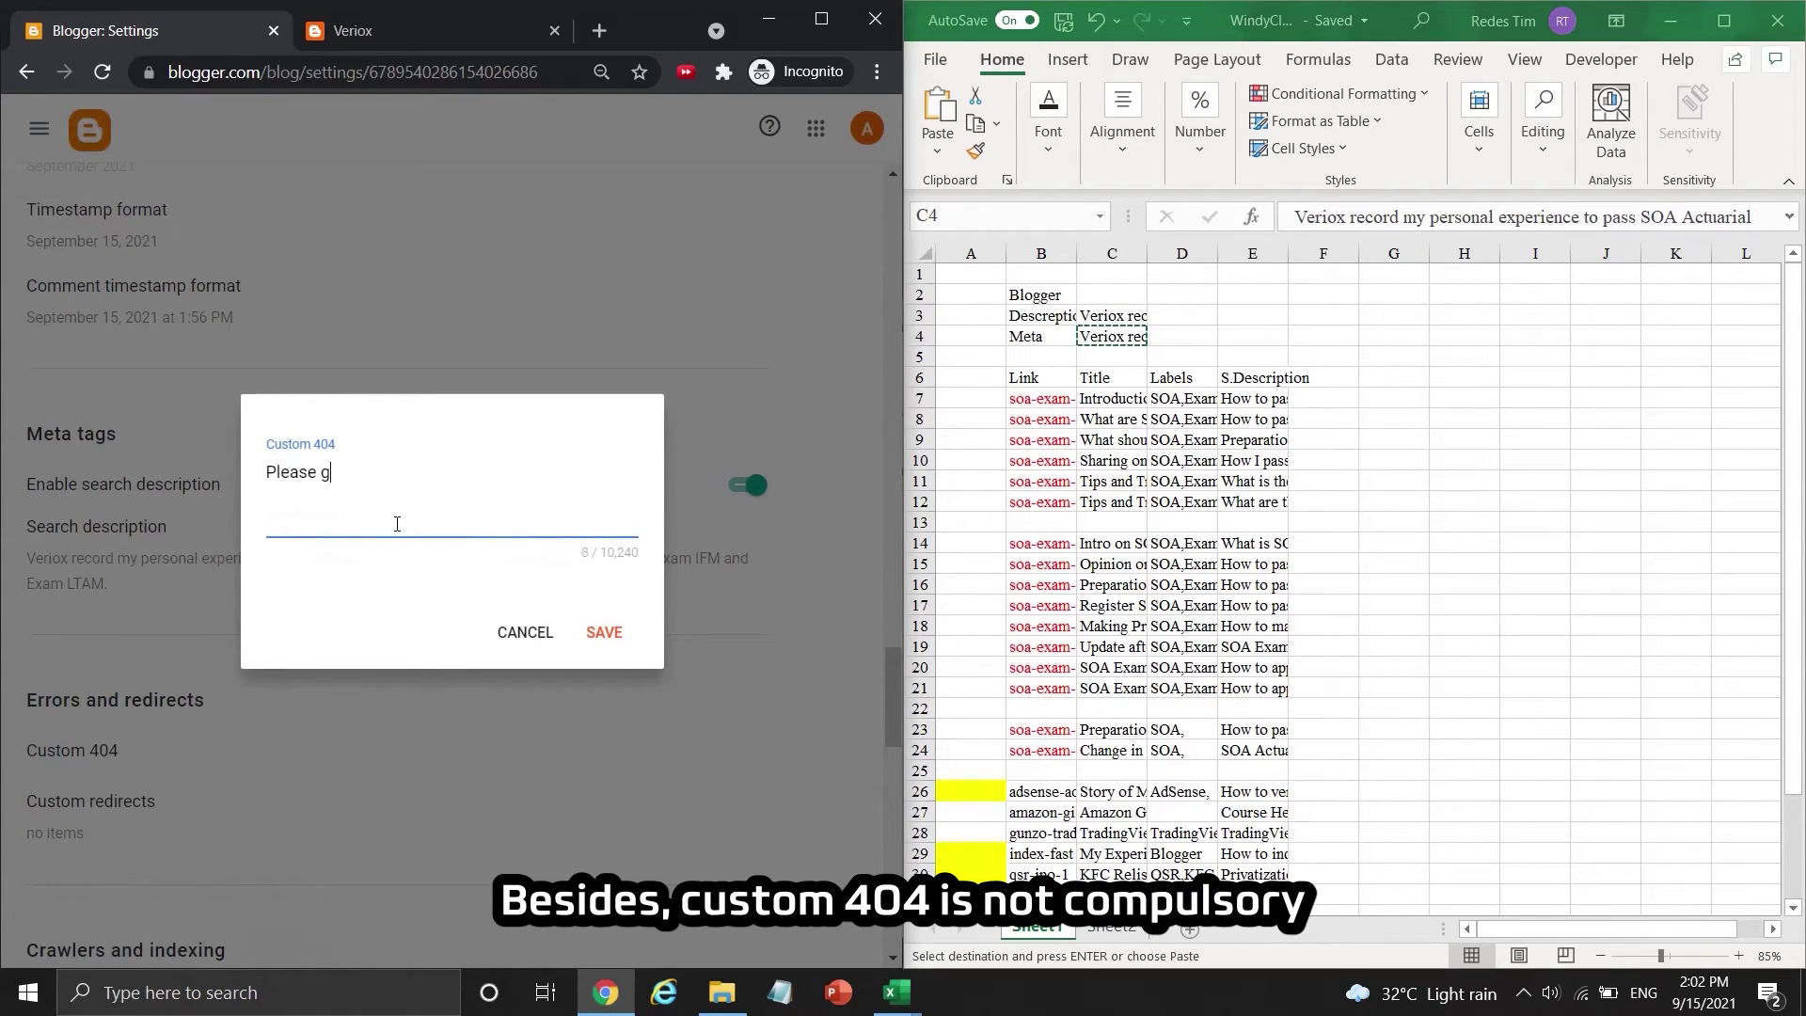
{"action": "type", "text": "o back to Homepage"}
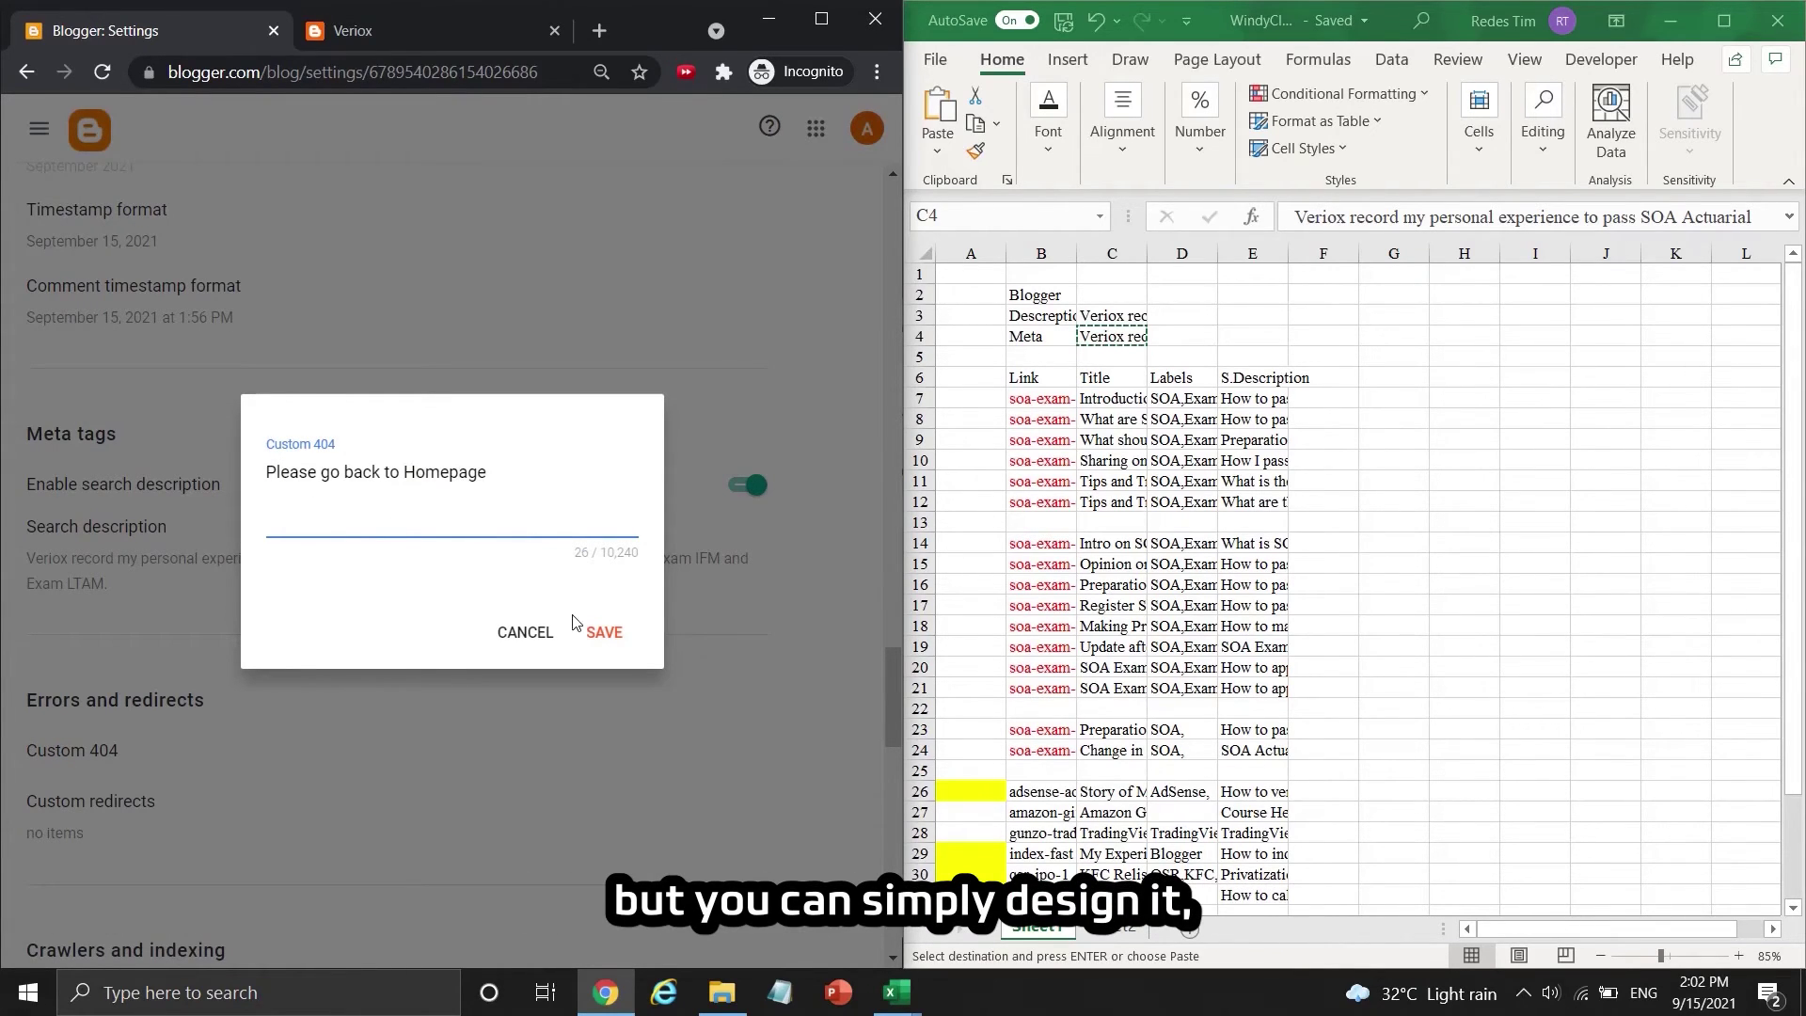
{"action": "left_click", "coordinate": [576, 624]}
{"action": "scroll", "coordinate": [593, 687], "scroll_direction": "down", "scroll_amount": 1}
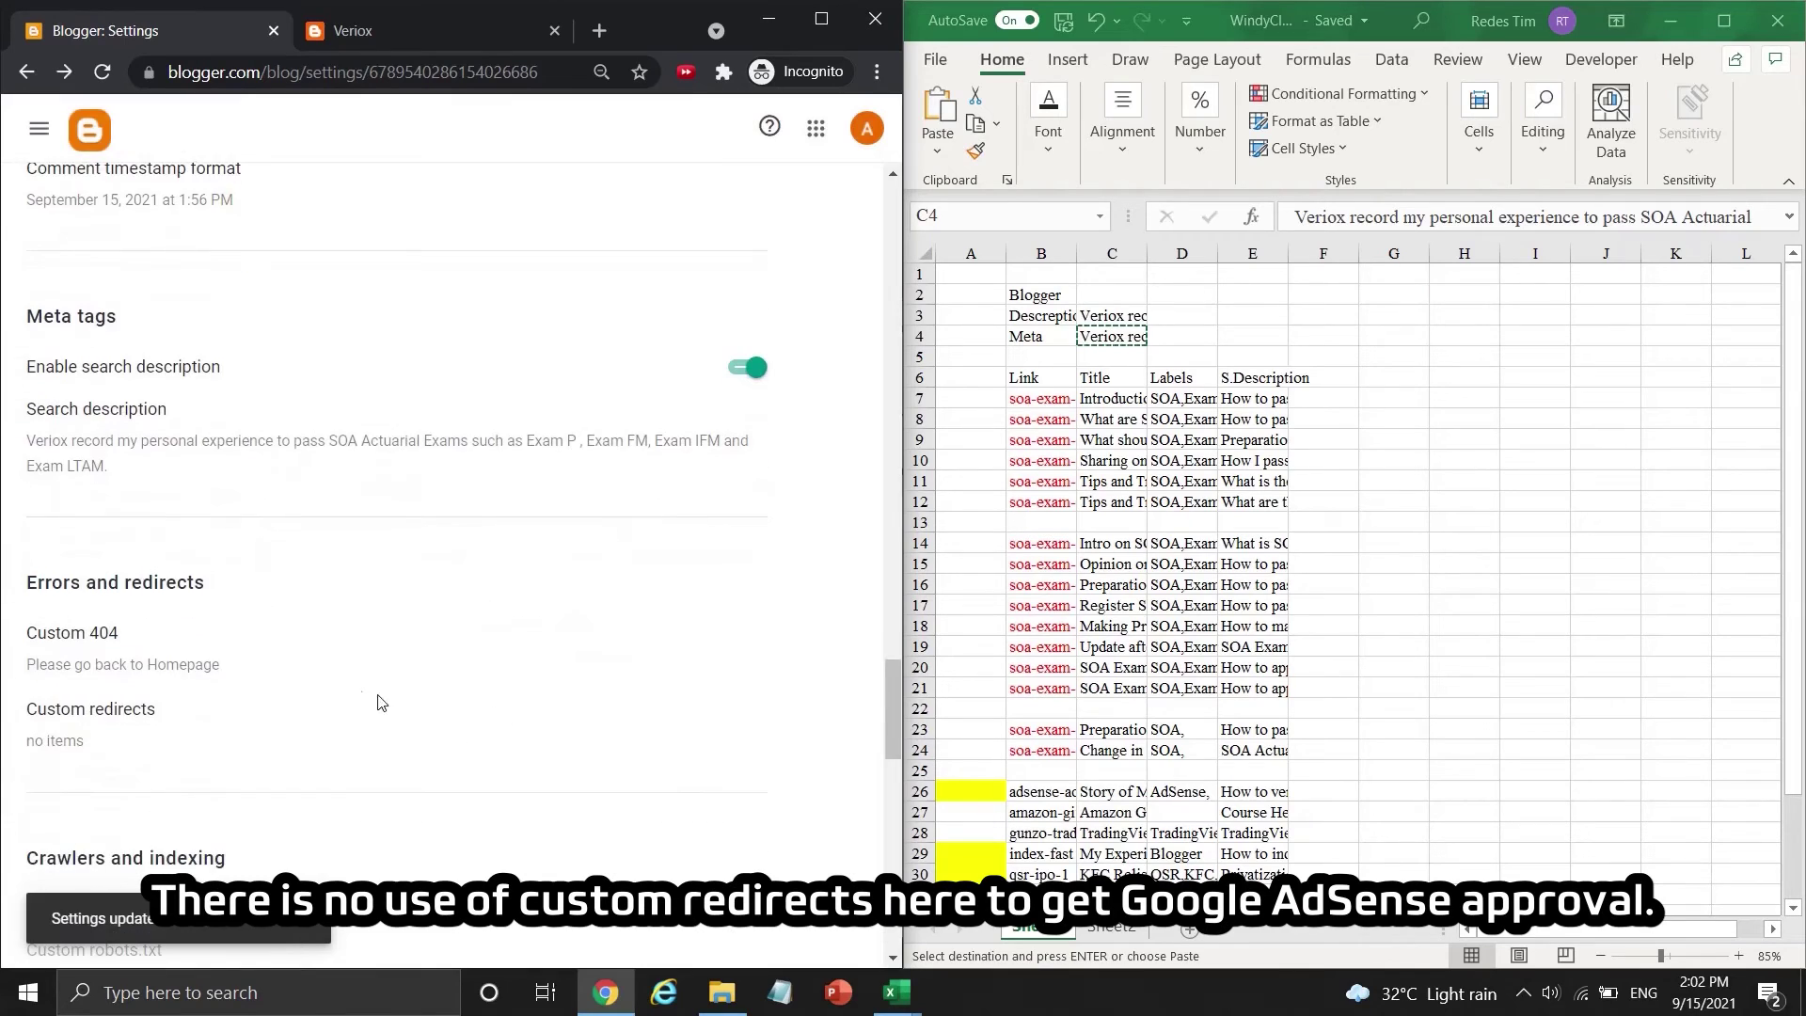
{"action": "scroll", "coordinate": [381, 702], "scroll_direction": "down", "scroll_amount": 1}
- View Veriox's default robots.txt at /robots.txt, then go back to the Blogger settings tab
{"action": "scroll", "coordinate": [172, 665], "scroll_direction": "down", "scroll_amount": 1}
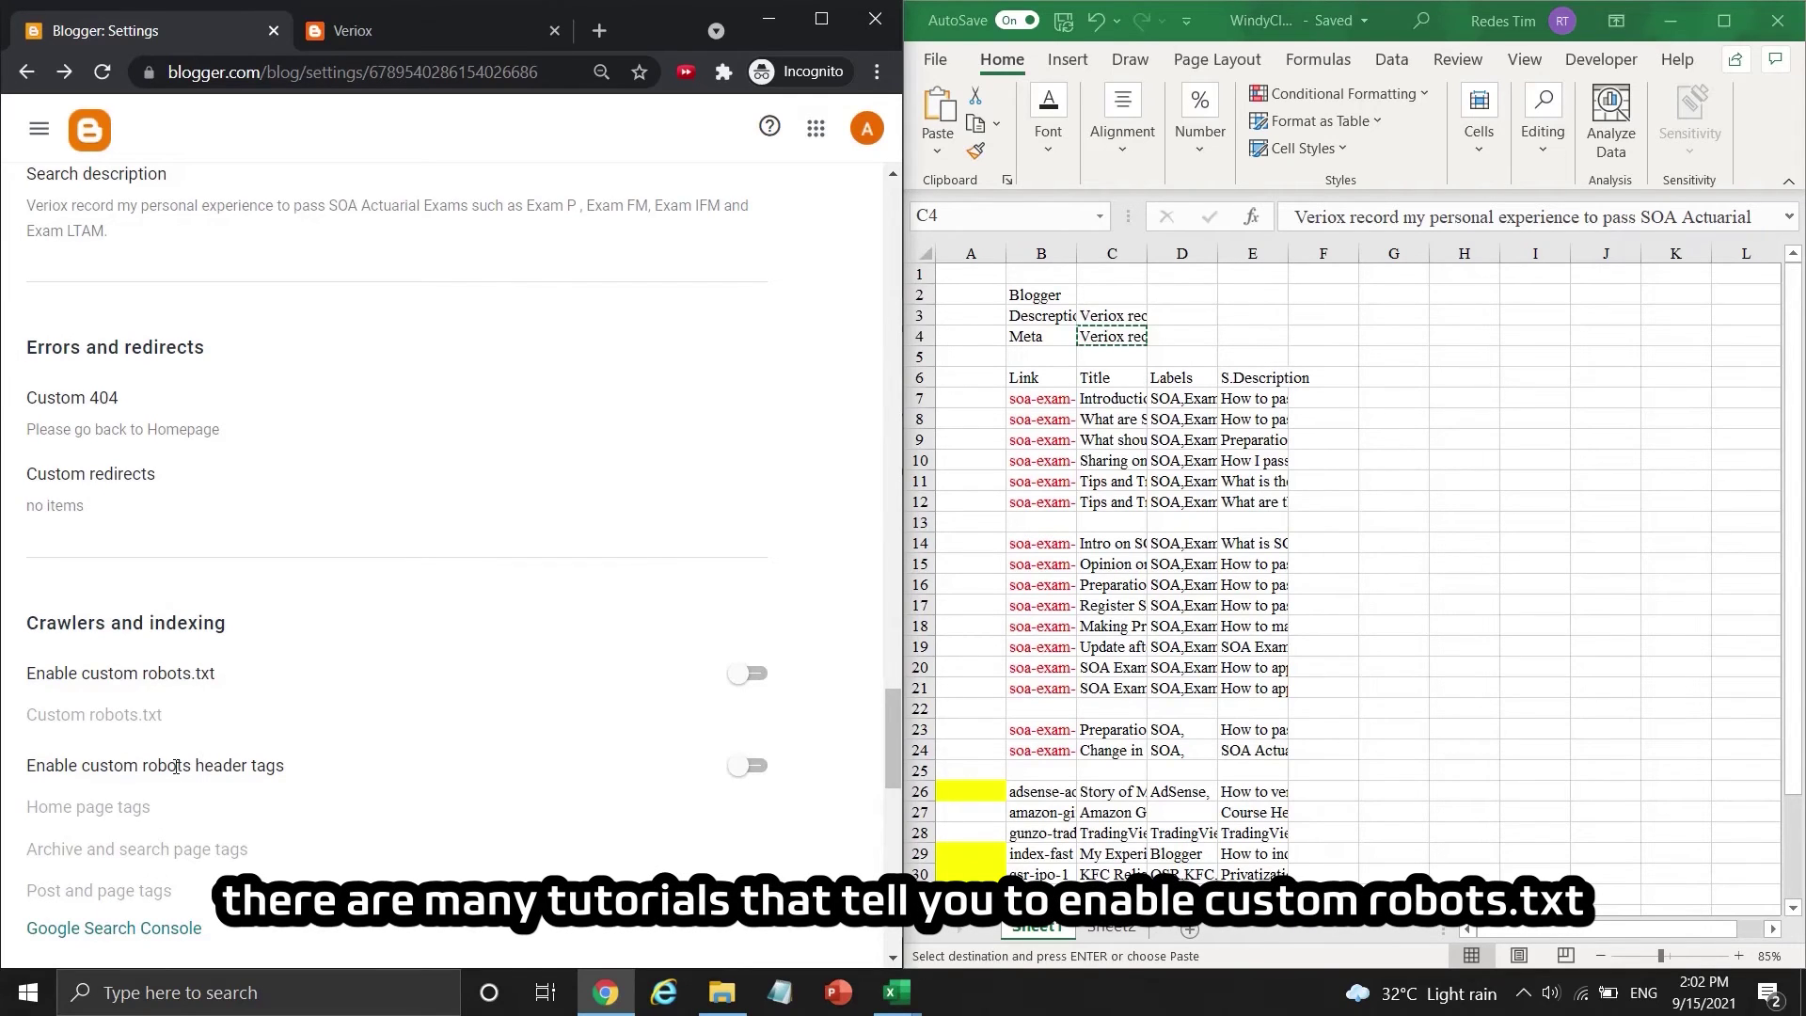
{"action": "scroll", "coordinate": [206, 784], "scroll_direction": "down", "scroll_amount": 1}
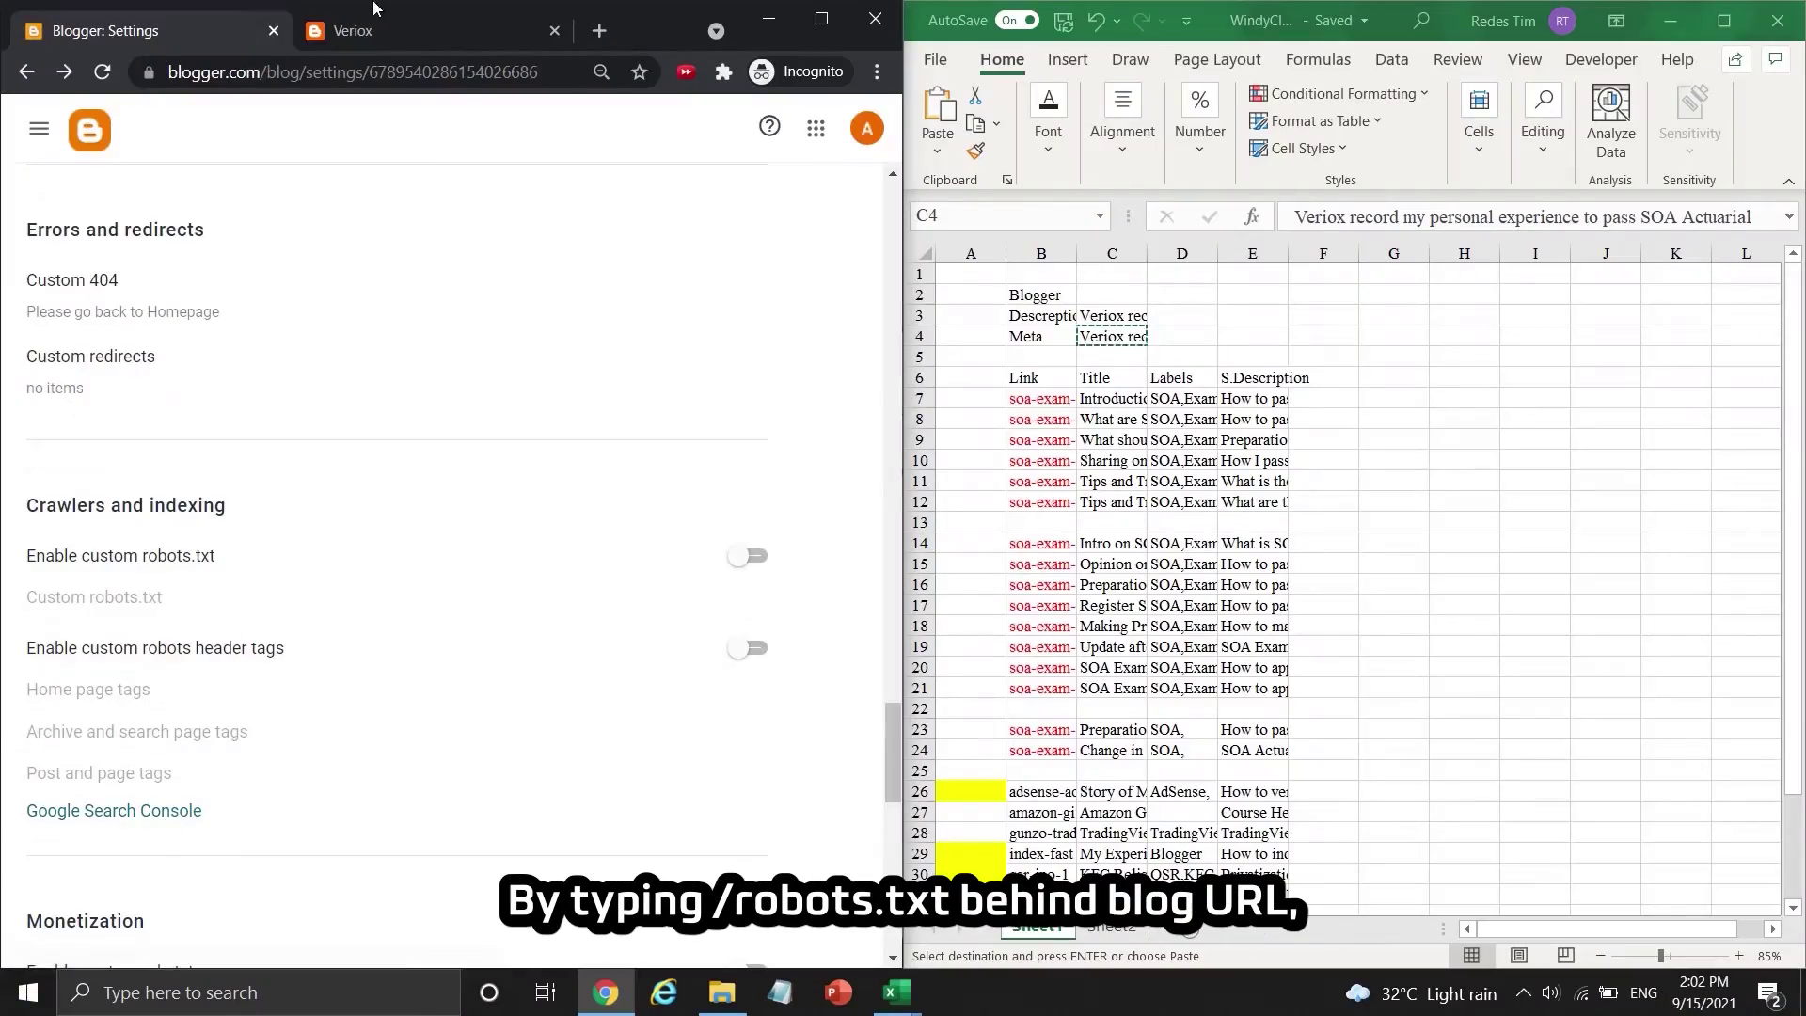
{"action": "left_click", "coordinate": [373, 19]}
{"action": "left_click", "coordinate": [405, 71]}
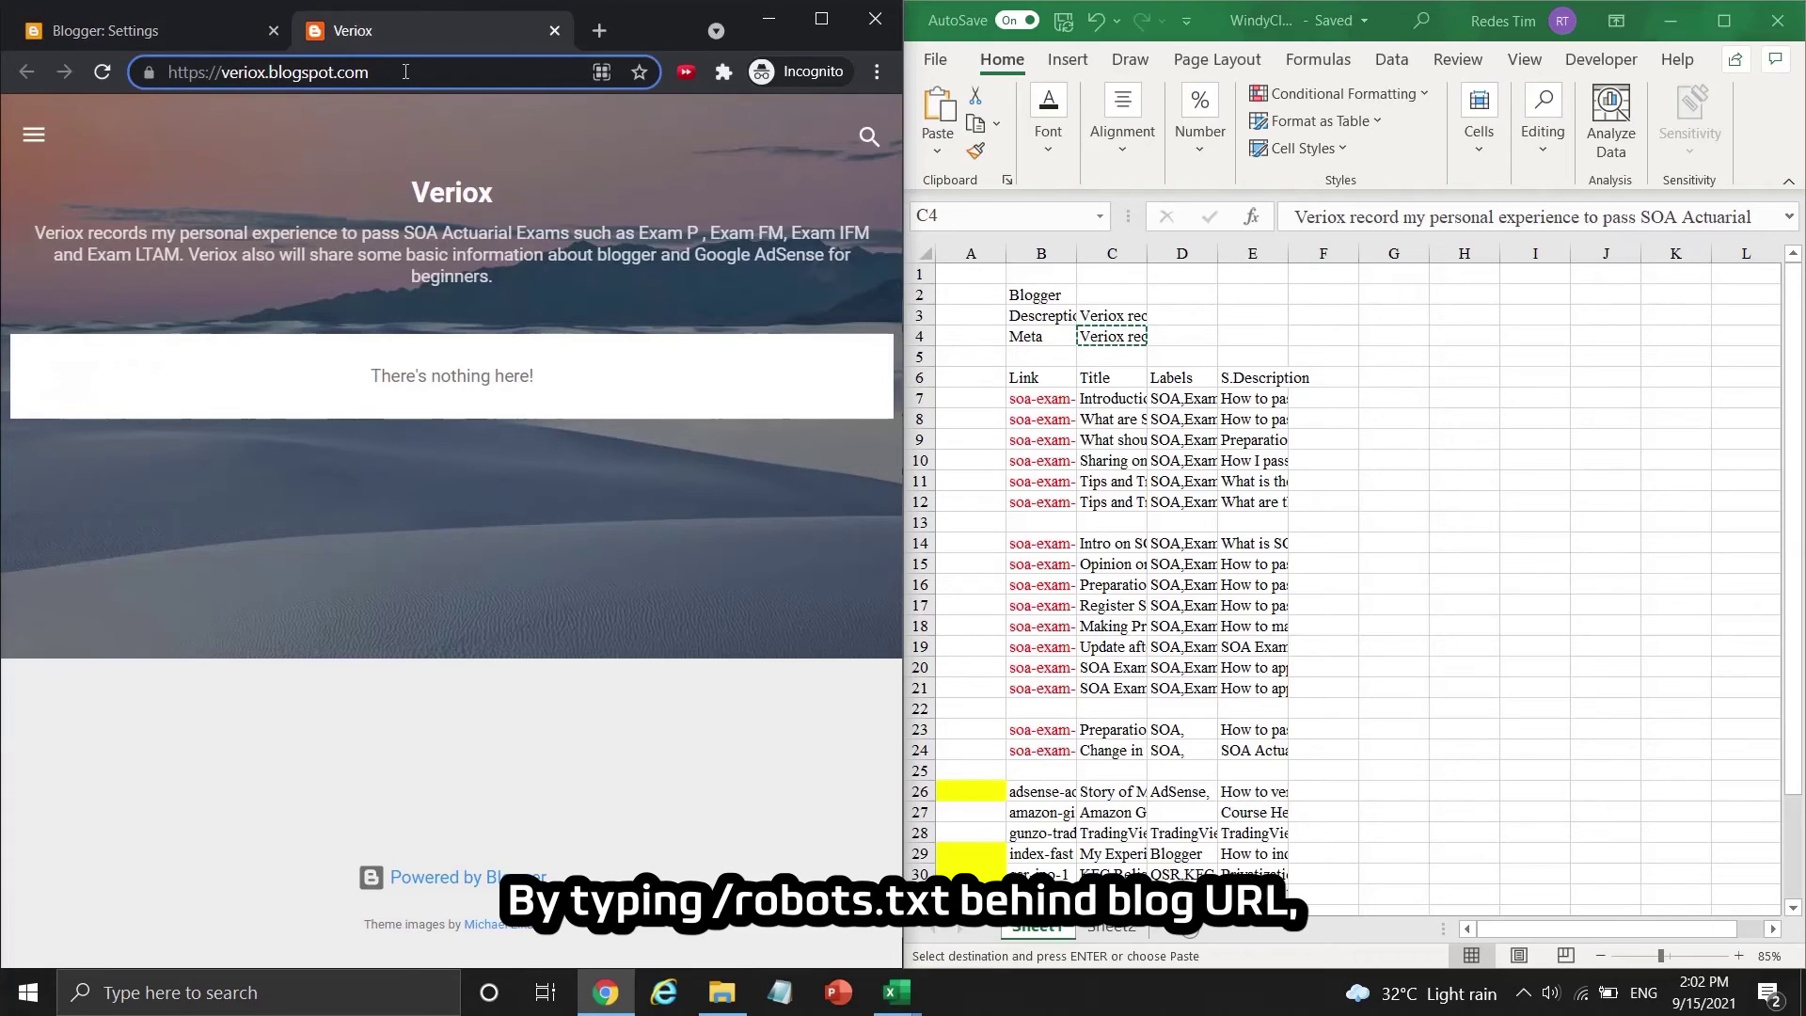
{"action": "type", "text": "/robots.txt"}
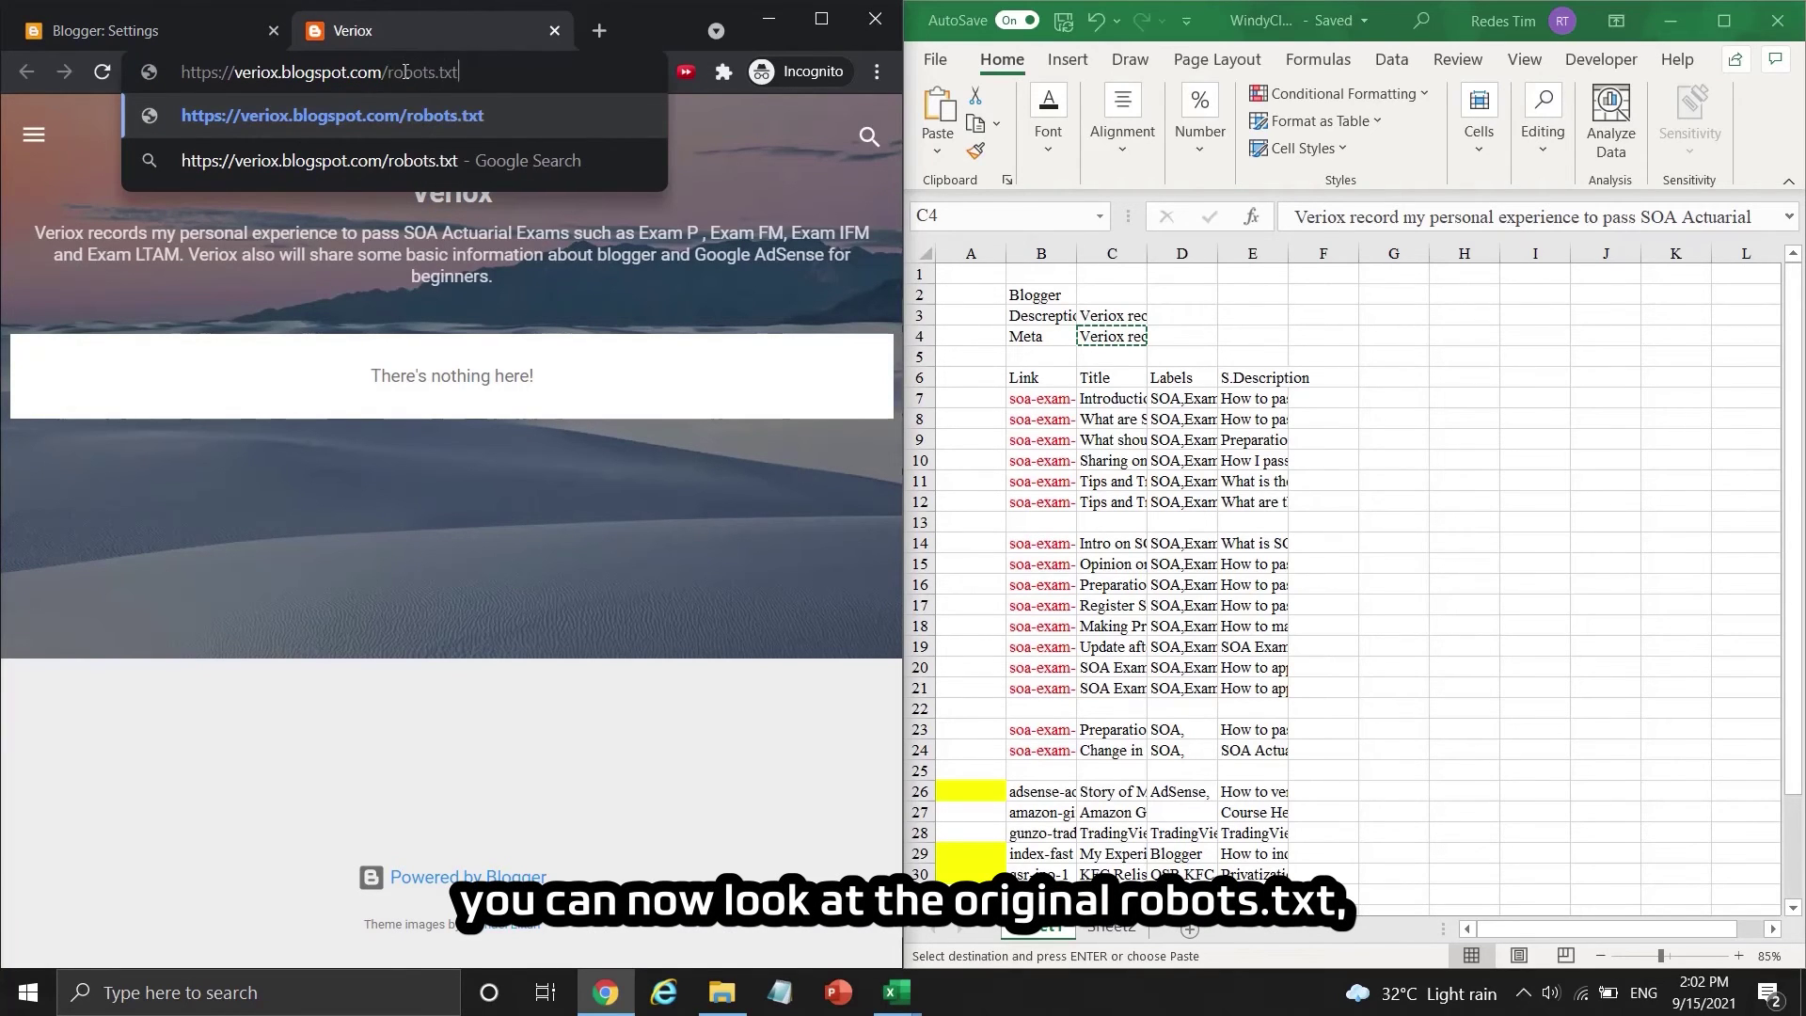
{"action": "key", "text": "Return"}
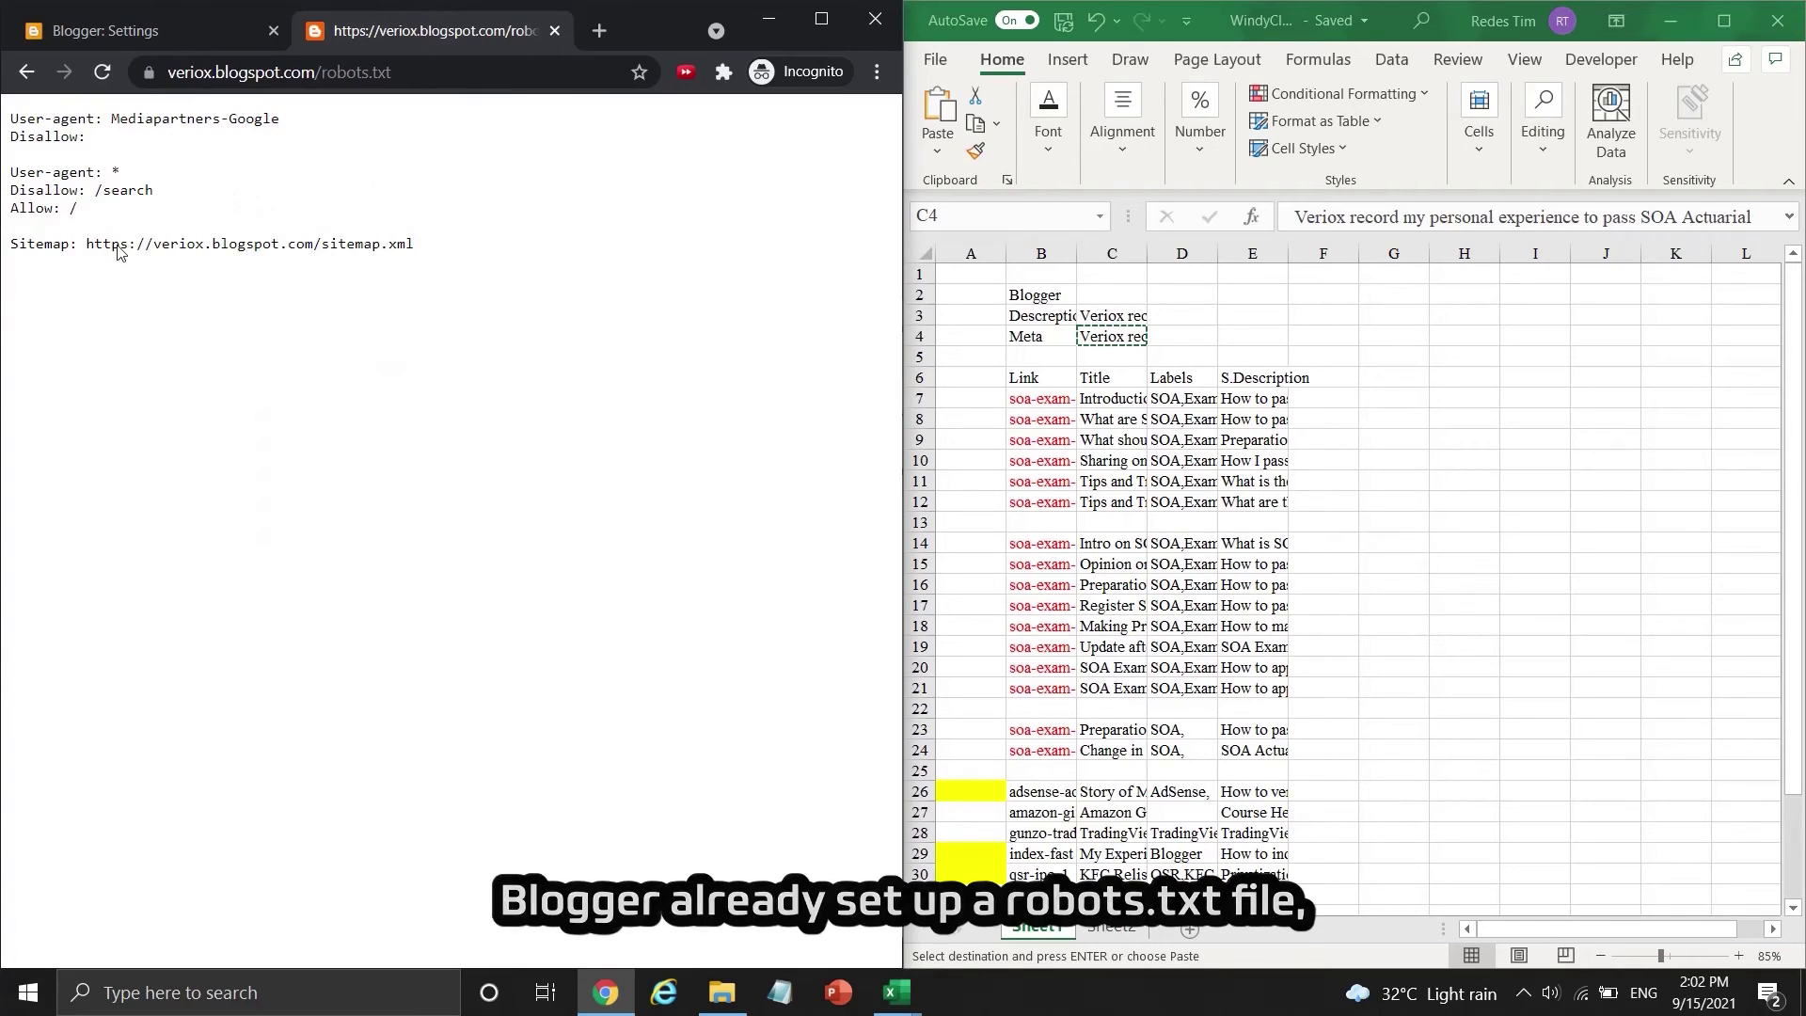
{"action": "left_click", "coordinate": [26, 71]}
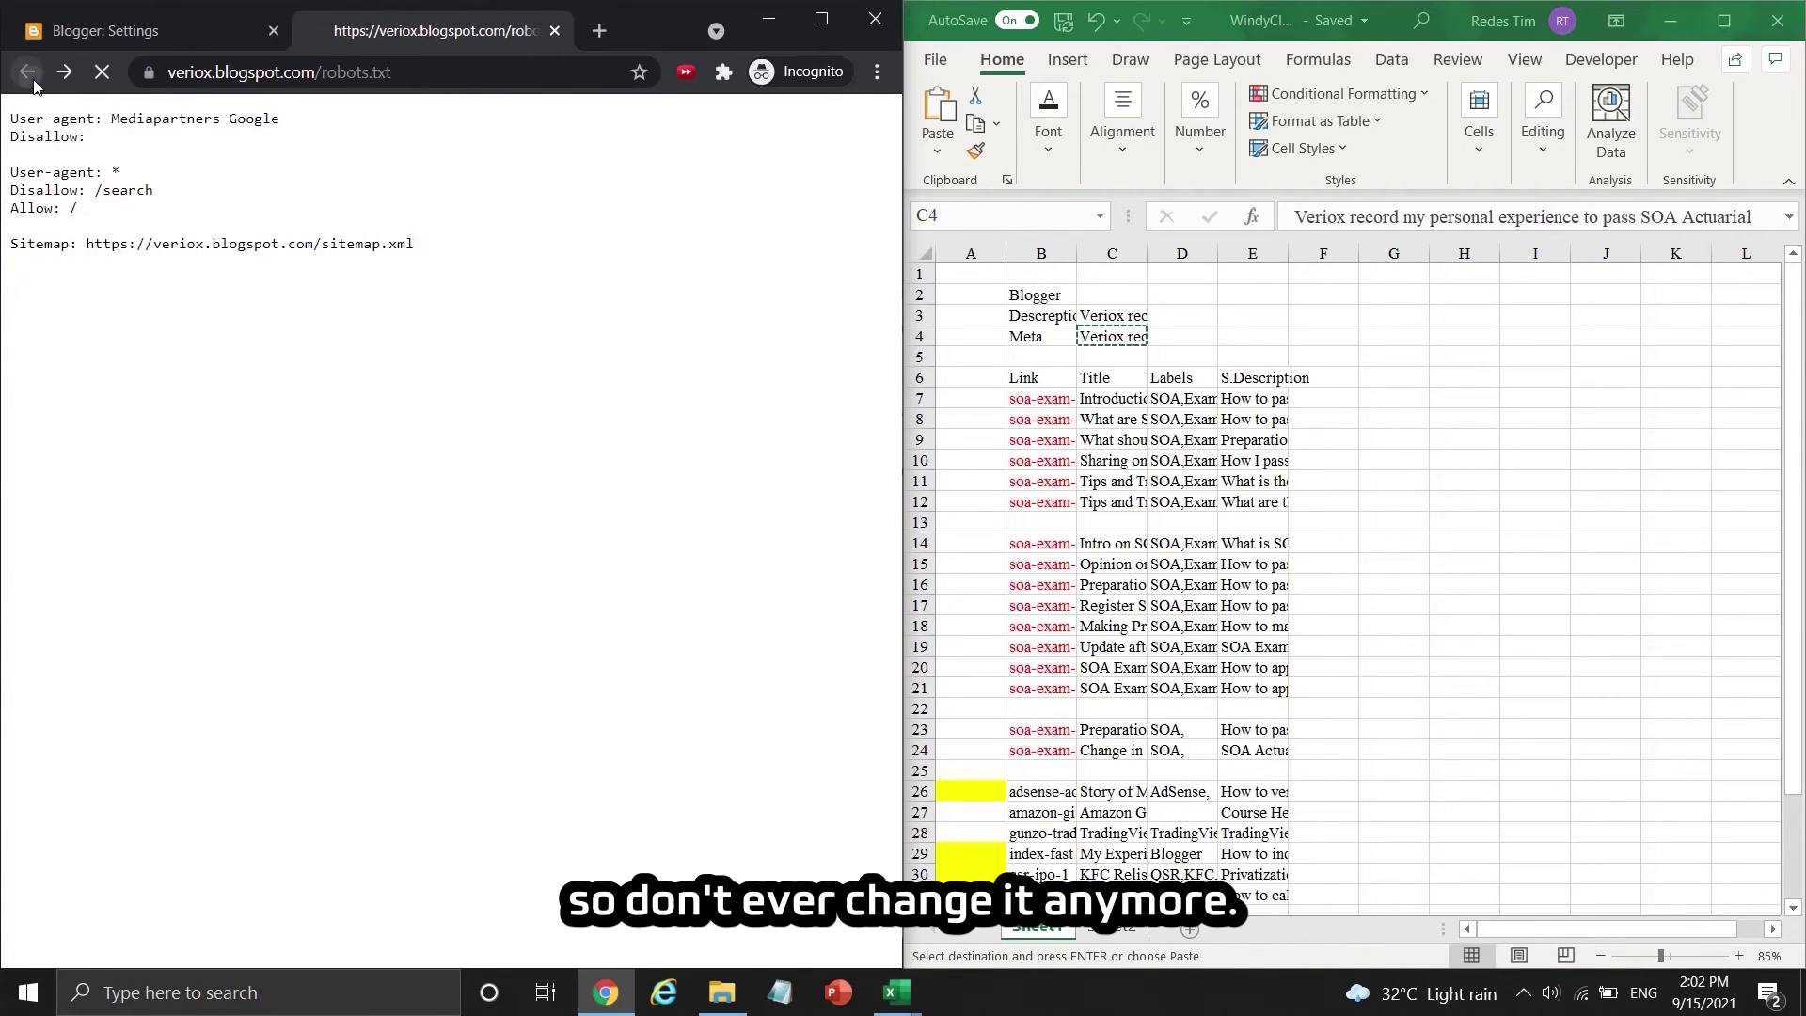
{"action": "left_click", "coordinate": [165, 42]}
- Scroll past Monetization, with custom ads.txt left disabled, to the Manage Blog and Site feed sections
{"action": "scroll", "coordinate": [301, 379], "scroll_direction": "down", "scroll_amount": 3}
{"action": "scroll", "coordinate": [282, 405], "scroll_direction": "down", "scroll_amount": 1}
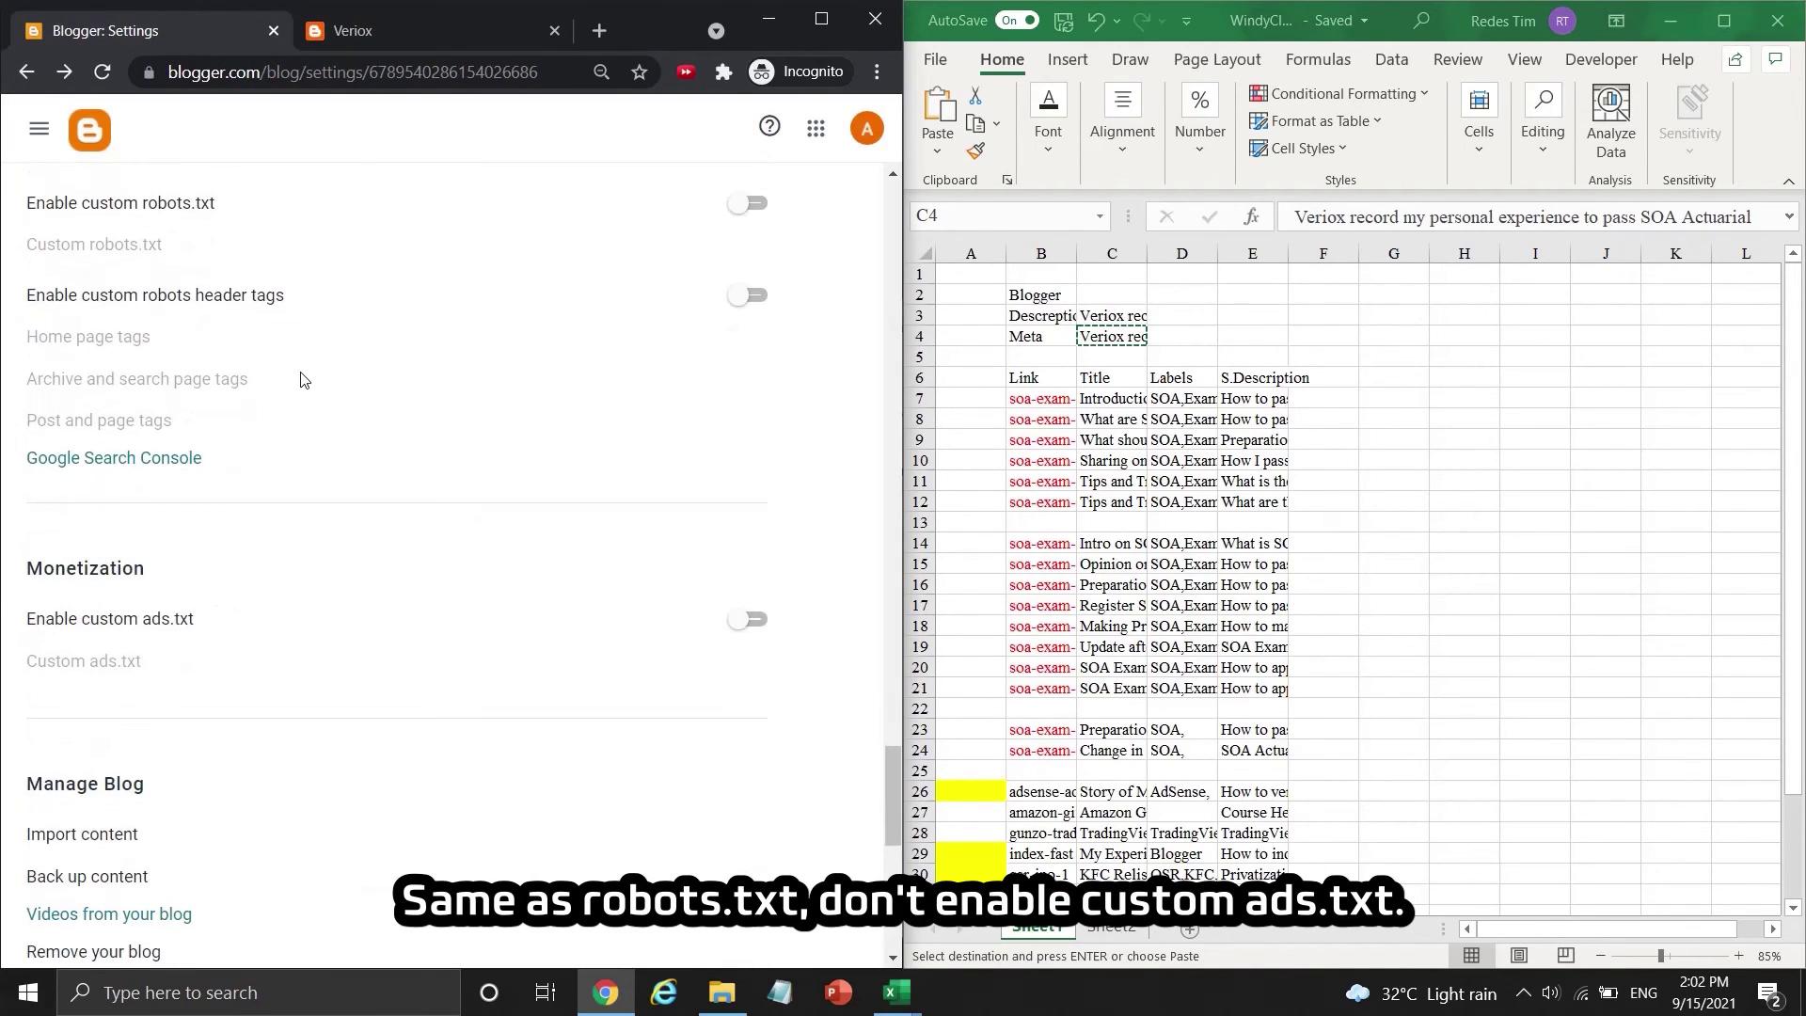
{"action": "scroll", "coordinate": [240, 447], "scroll_direction": "down", "scroll_amount": 1}
{"action": "scroll", "coordinate": [154, 533], "scroll_direction": "down", "scroll_amount": 1}
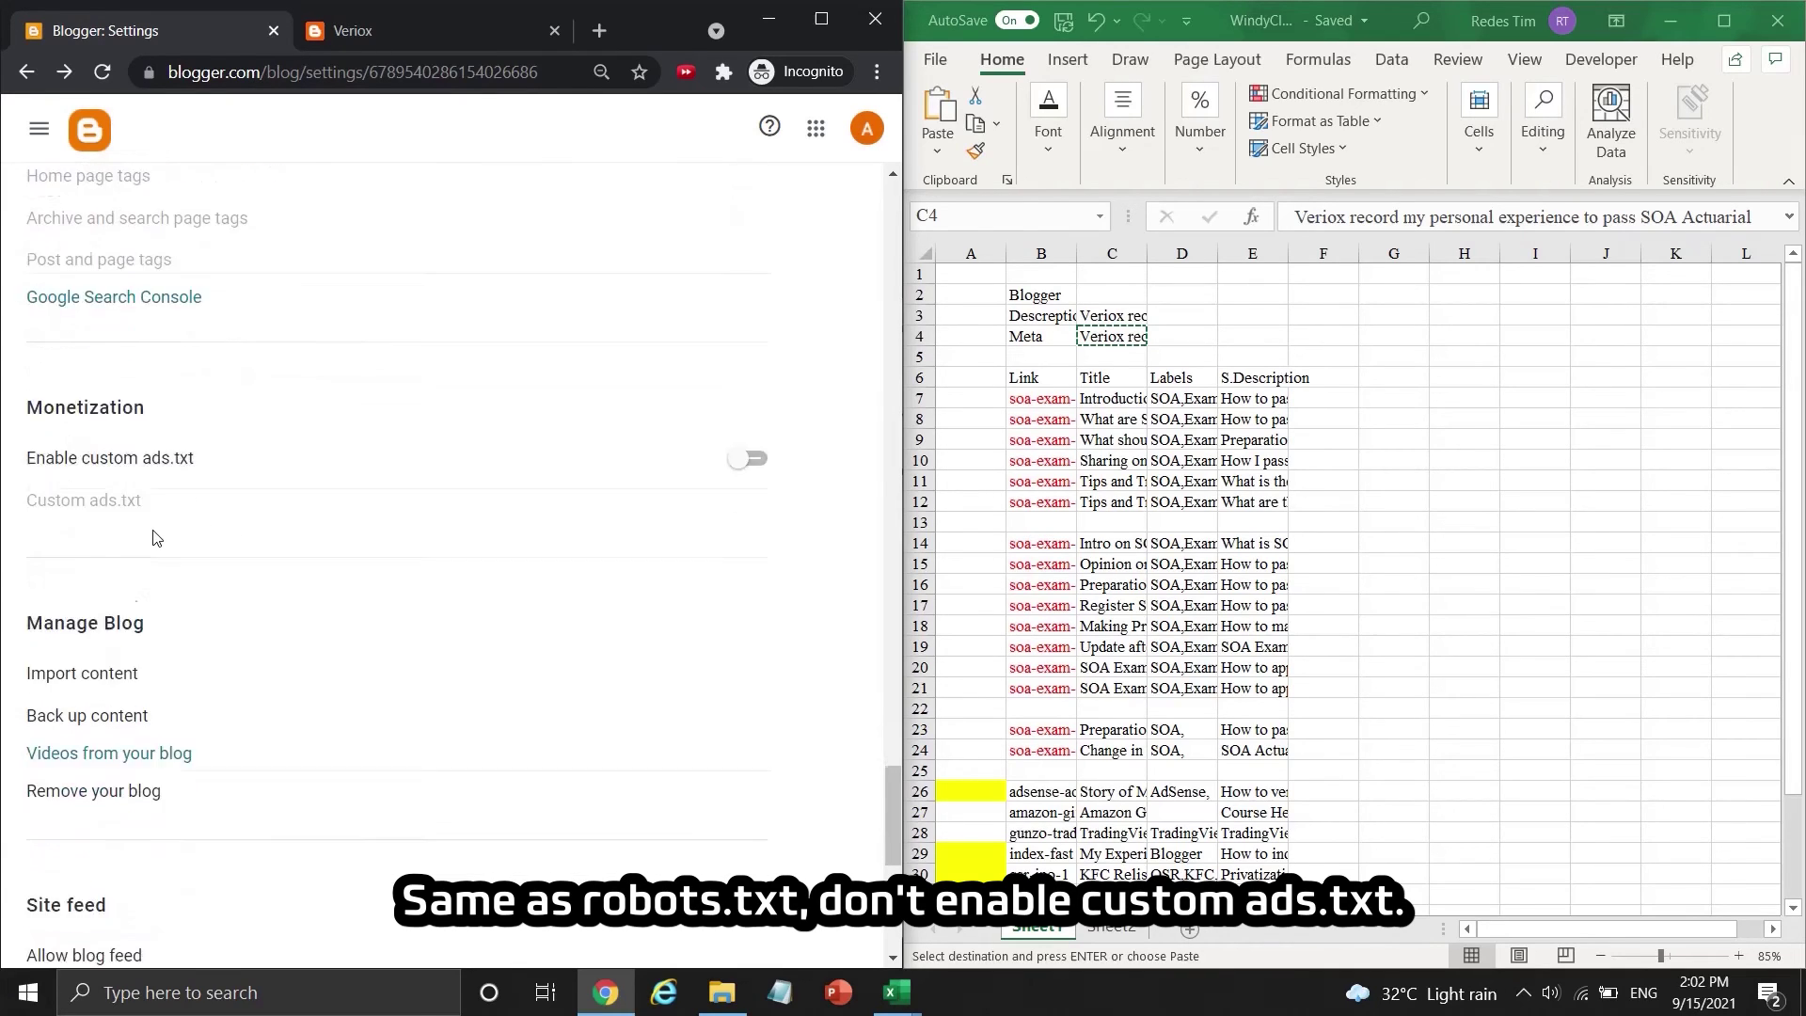
{"action": "scroll", "coordinate": [132, 611], "scroll_direction": "down", "scroll_amount": 1}
{"action": "scroll", "coordinate": [148, 541], "scroll_direction": "down", "scroll_amount": 1}
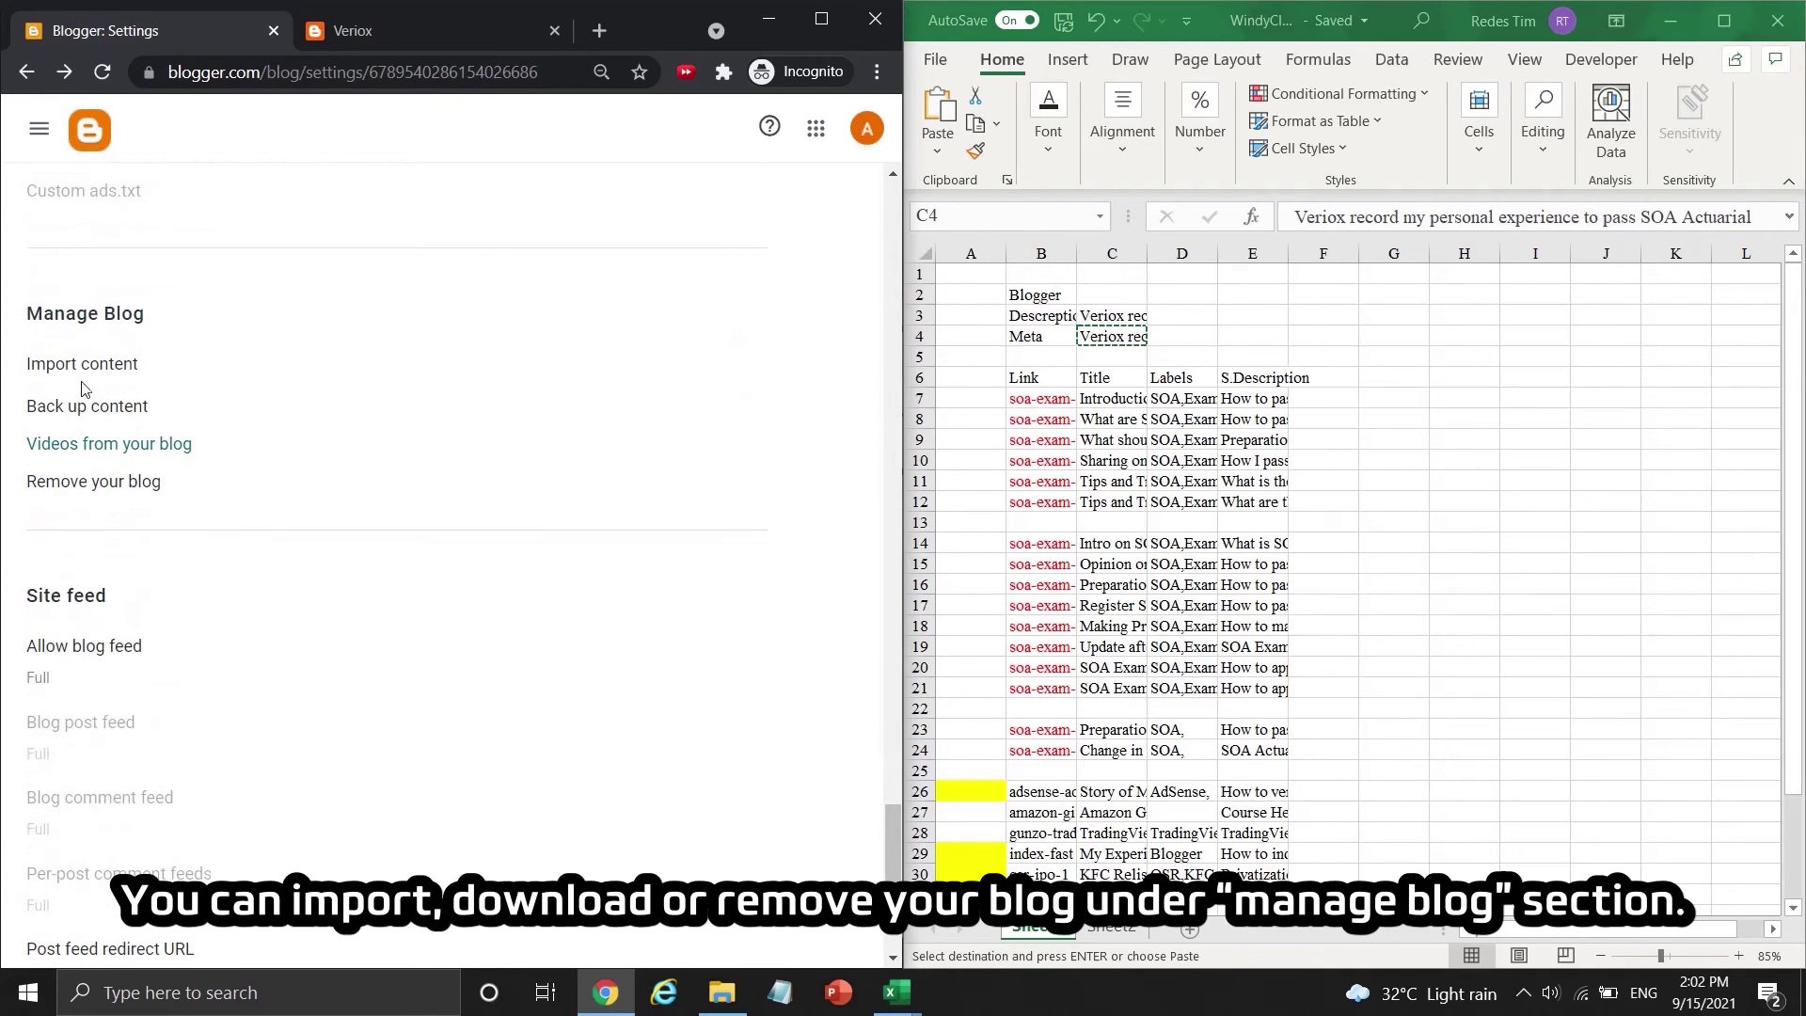